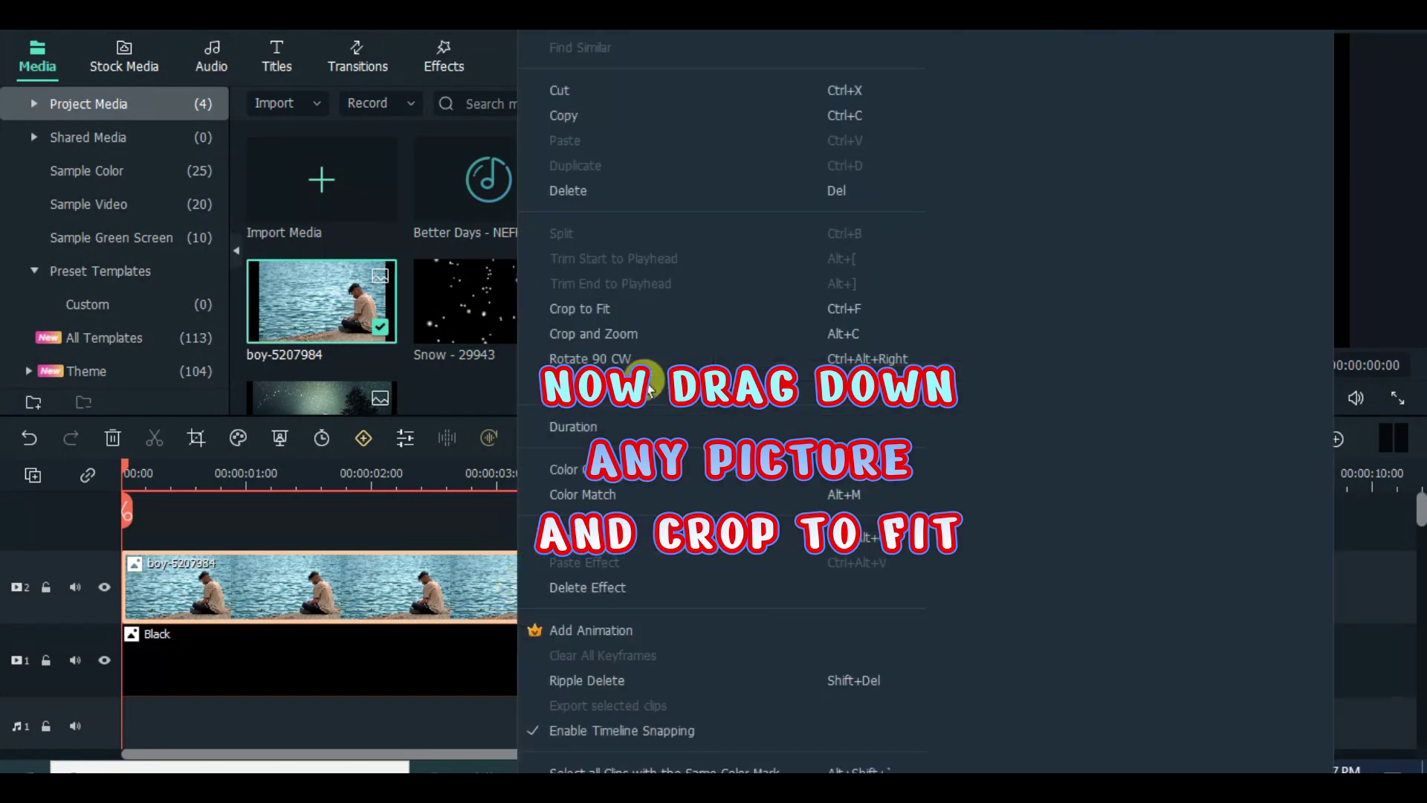
- Crop the boy-5207984 picture to fit the frame and apply a Rectangle mask to it
left_click(635, 315)
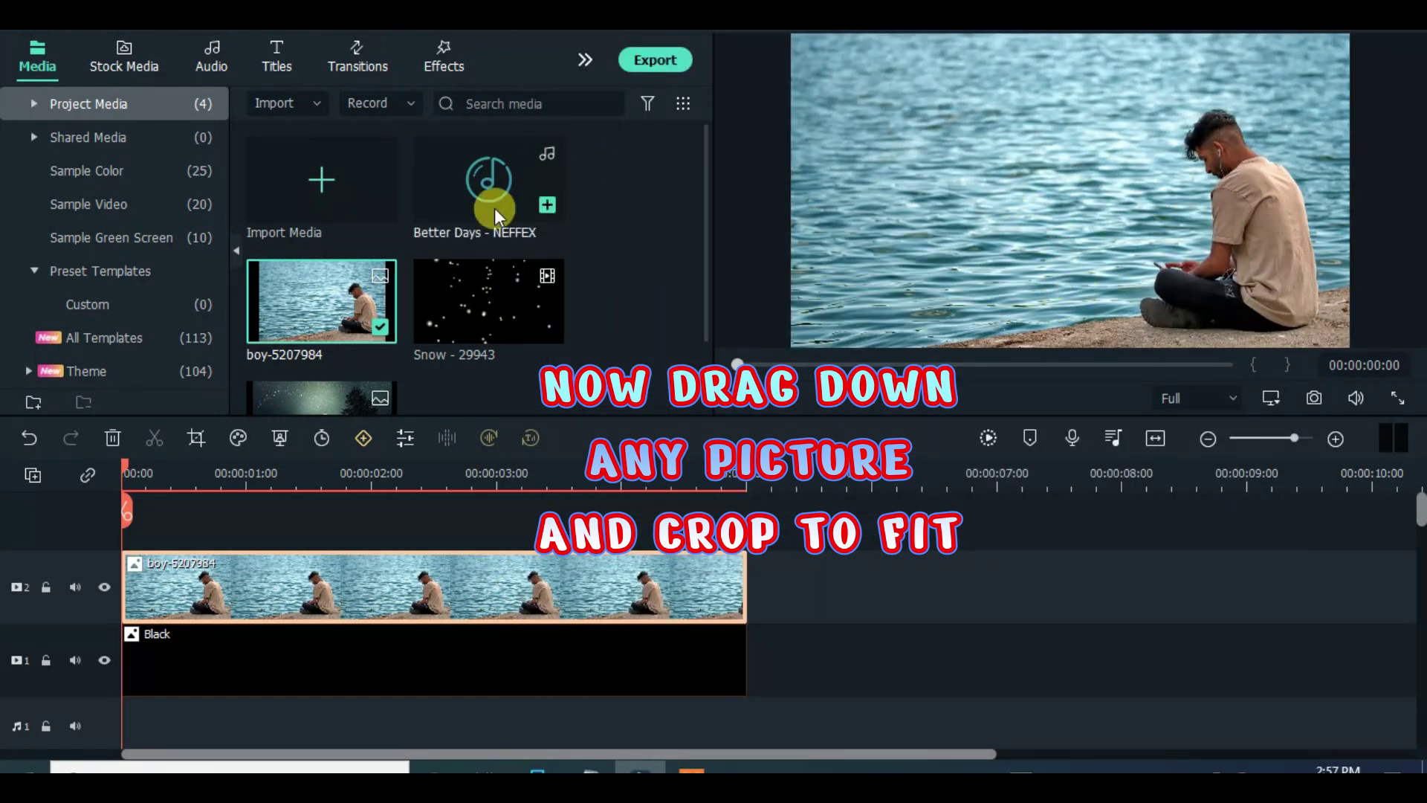
double_click(375, 590)
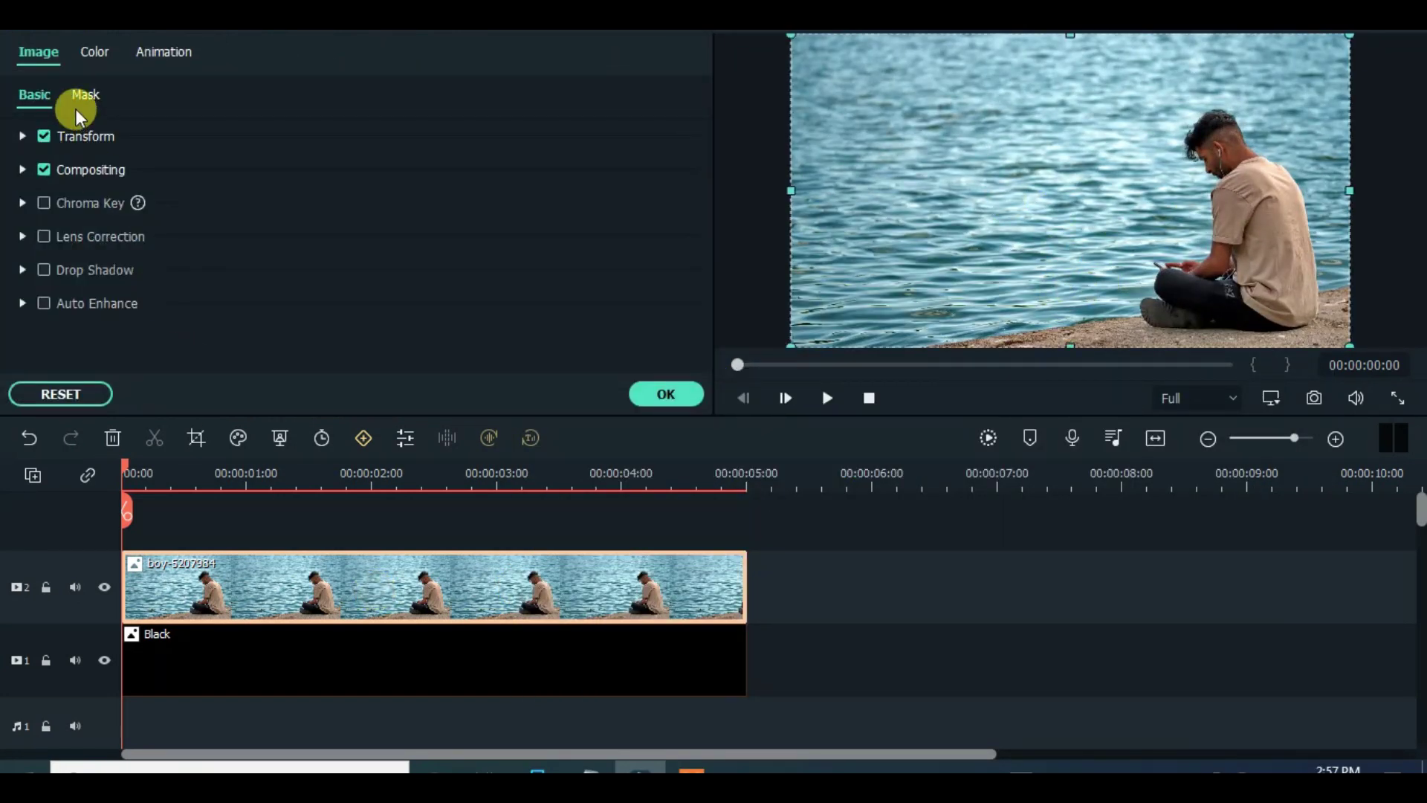
left_click(88, 94)
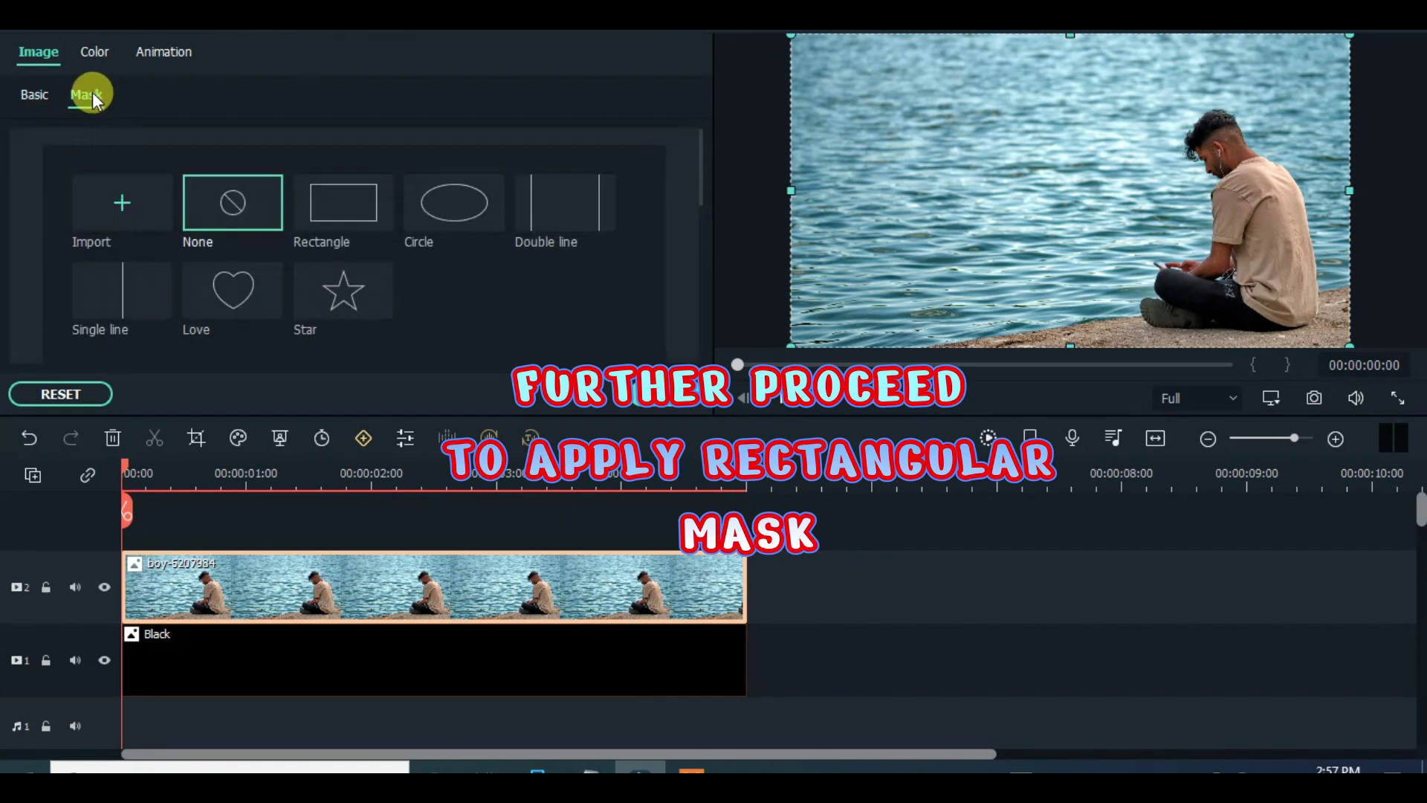
left_click(337, 203)
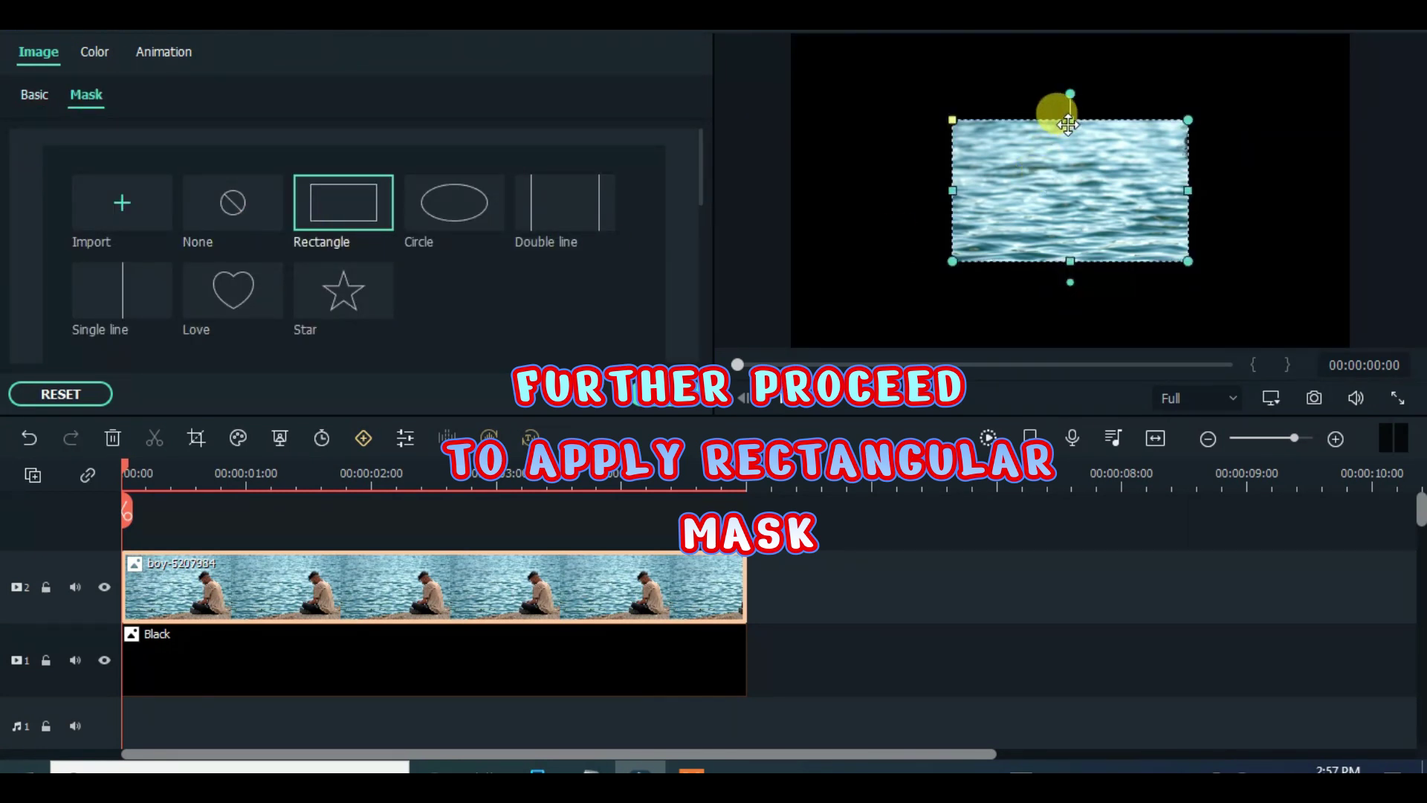
- Stretch the rectangle mask to width 100 and height about 70.21, and move it to about X 47.6, Y 0
left_click_drag(1070, 111, 1078, 37)
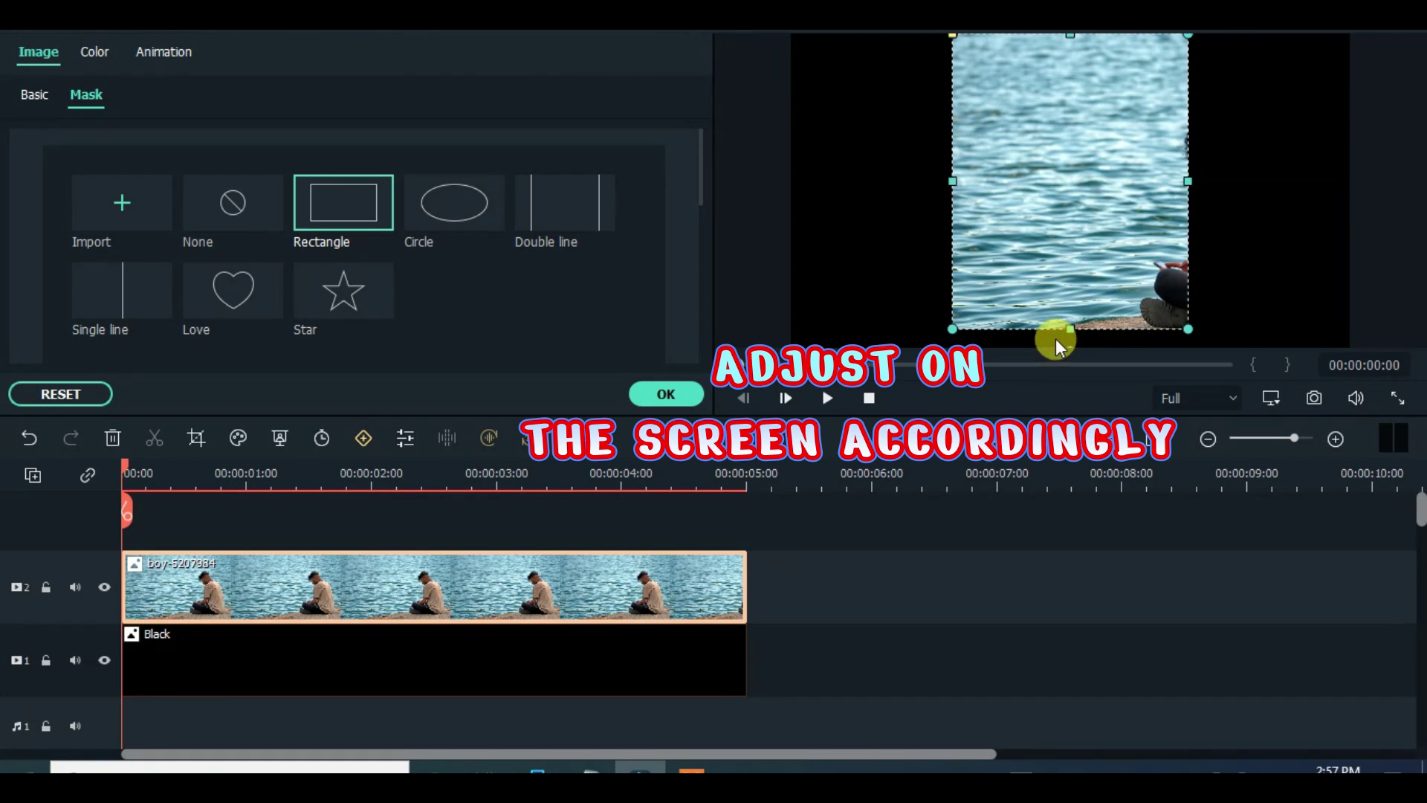
left_click_drag(1073, 325, 1071, 332)
left_click_drag(1070, 255, 927, 208)
left_click_drag(1164, 199, 1119, 171)
- Set the mask's blur strength to 67.11, shift the mask to about X 57.8, and apply the image settings
left_click_drag(697, 167, 700, 276)
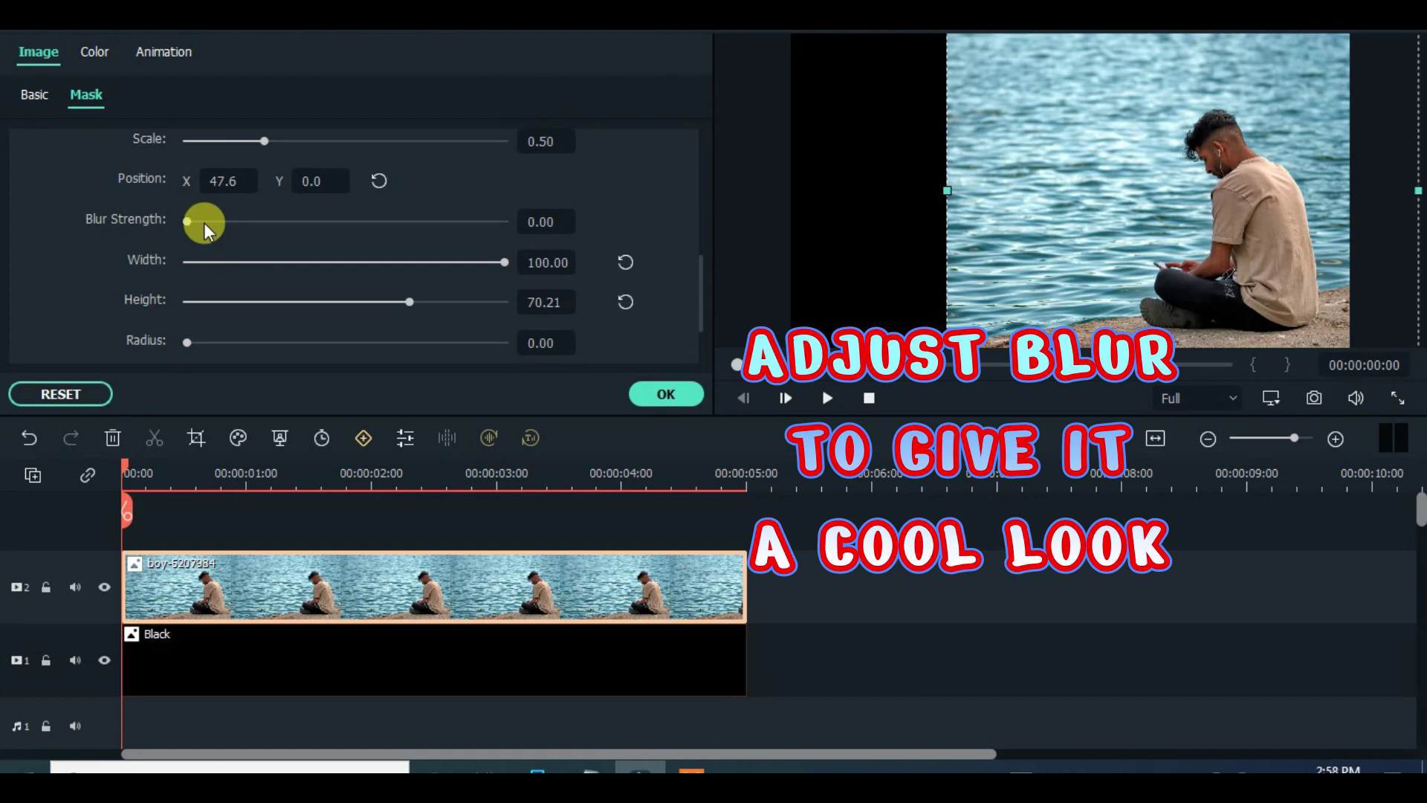
left_click_drag(189, 221, 347, 228)
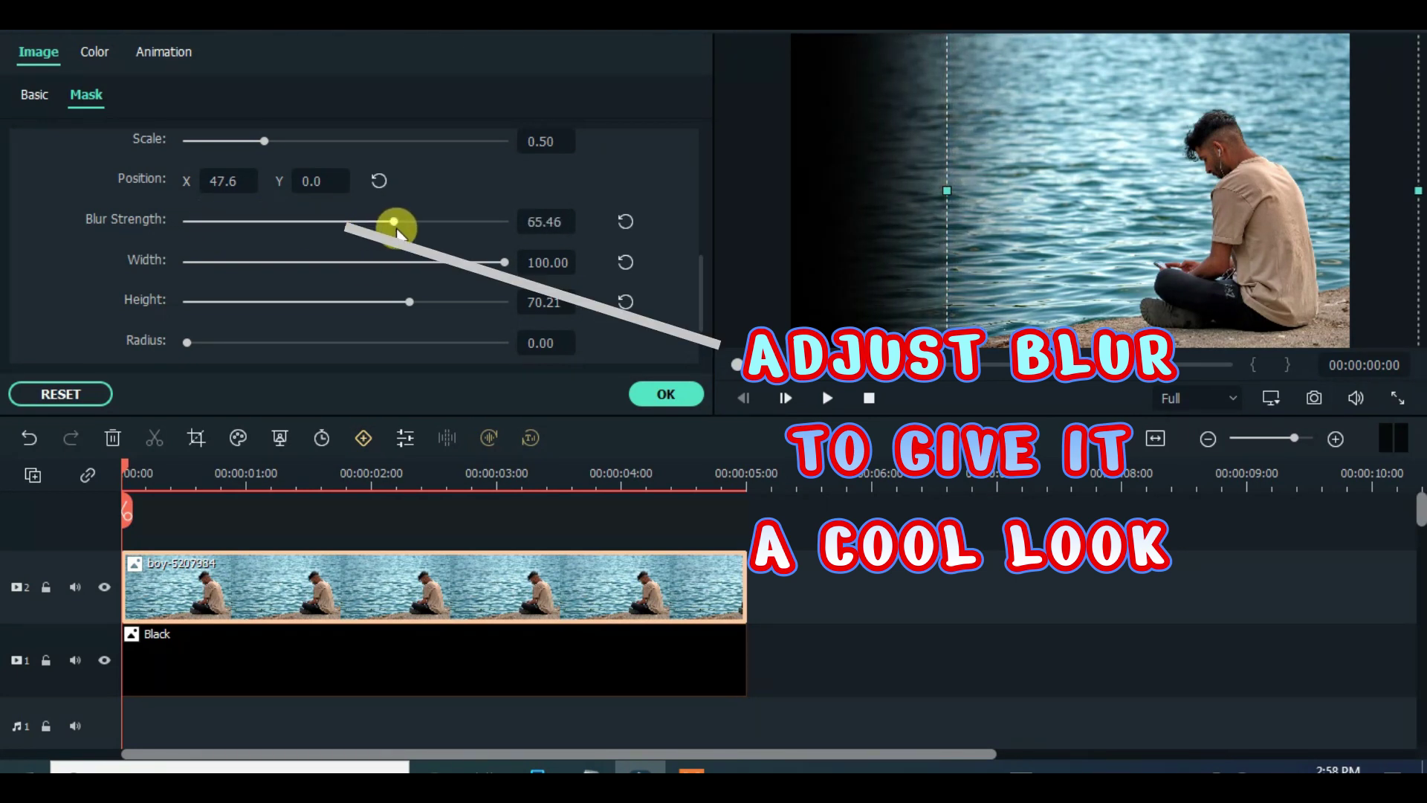
left_click_drag(401, 230, 403, 226)
left_click_drag(949, 214, 1020, 208)
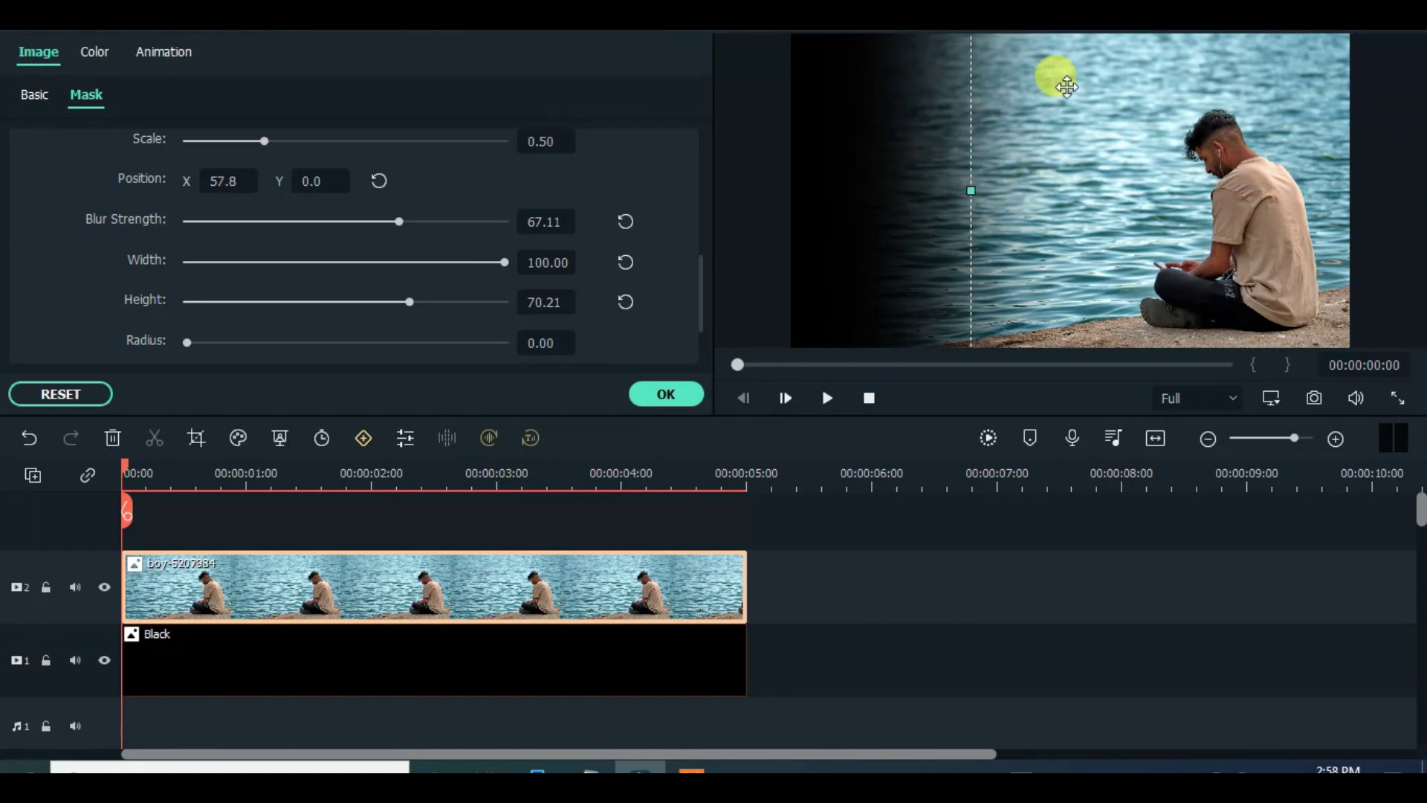
left_click(664, 395)
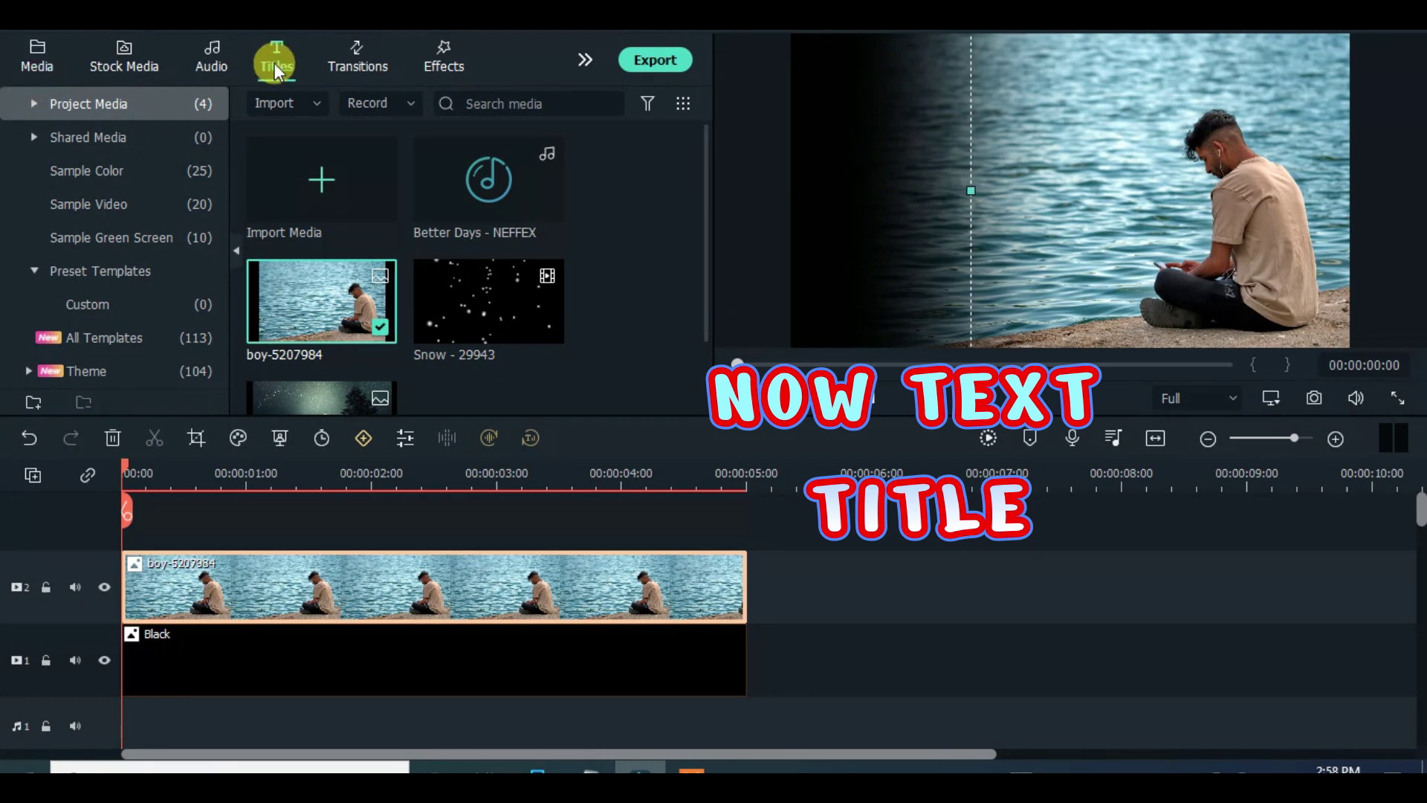
- Add Art Title 16 on a new track above the picture at the start of the timeline, keeping the preview unobstructed
left_click(274, 63)
left_click_drag(311, 207, 142, 524)
left_click_drag(855, 60, 128, 29)
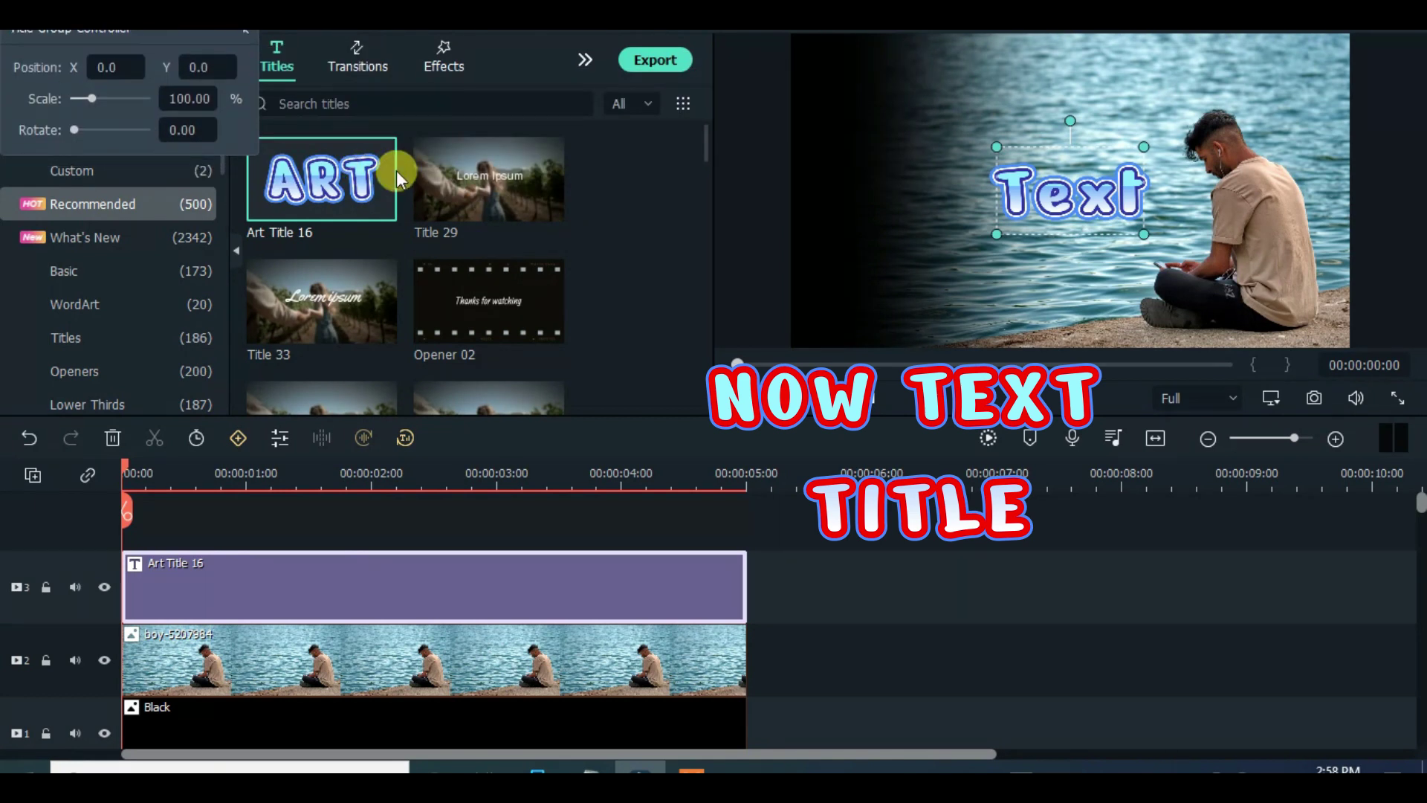
- Replace the art title's placeholder text with "NEFFEX" in the advanced text editor
double_click(352, 586)
left_click(565, 394)
left_click(174, 158)
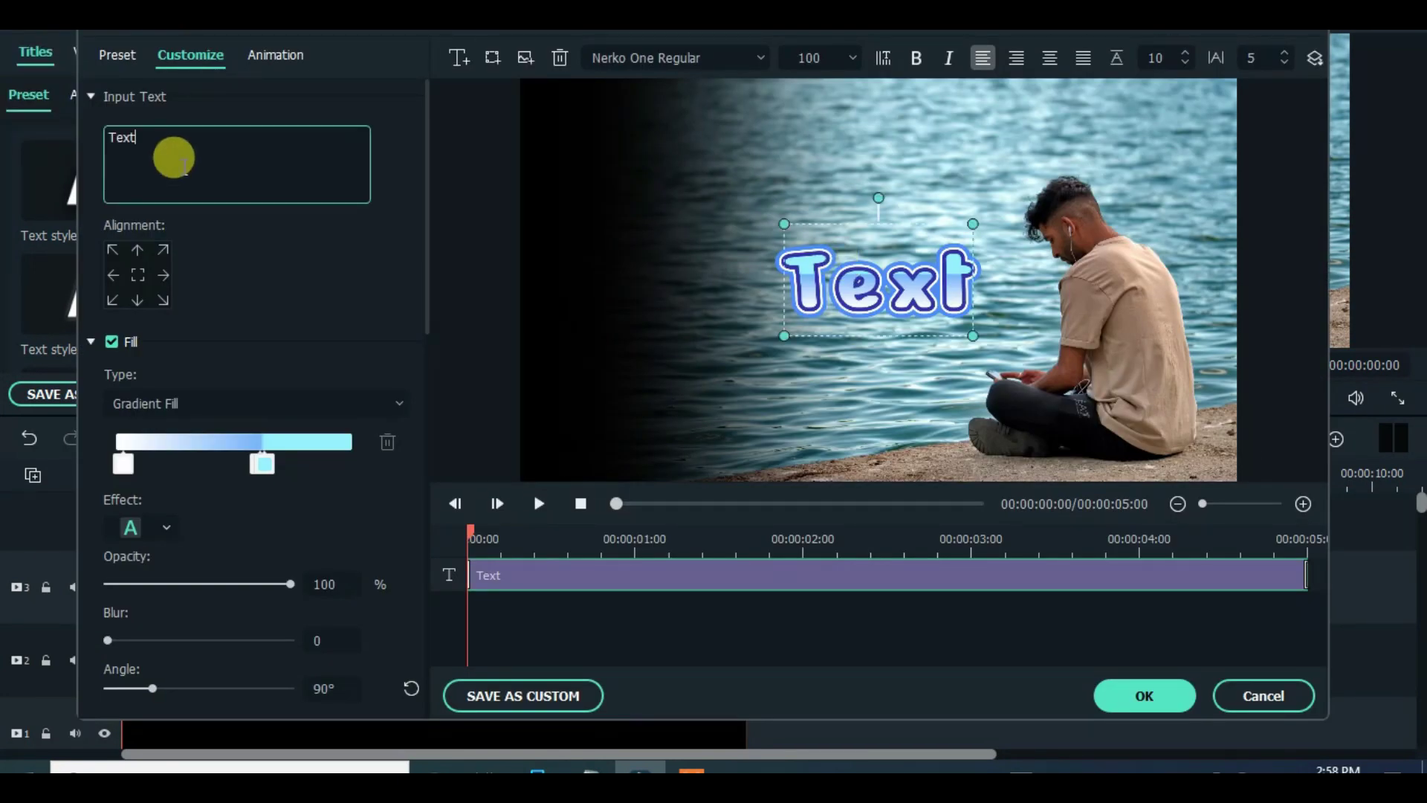
key("BackSpace")
key("BackSpace")
key("BackSpace")
key("BackSpace")
type("N")
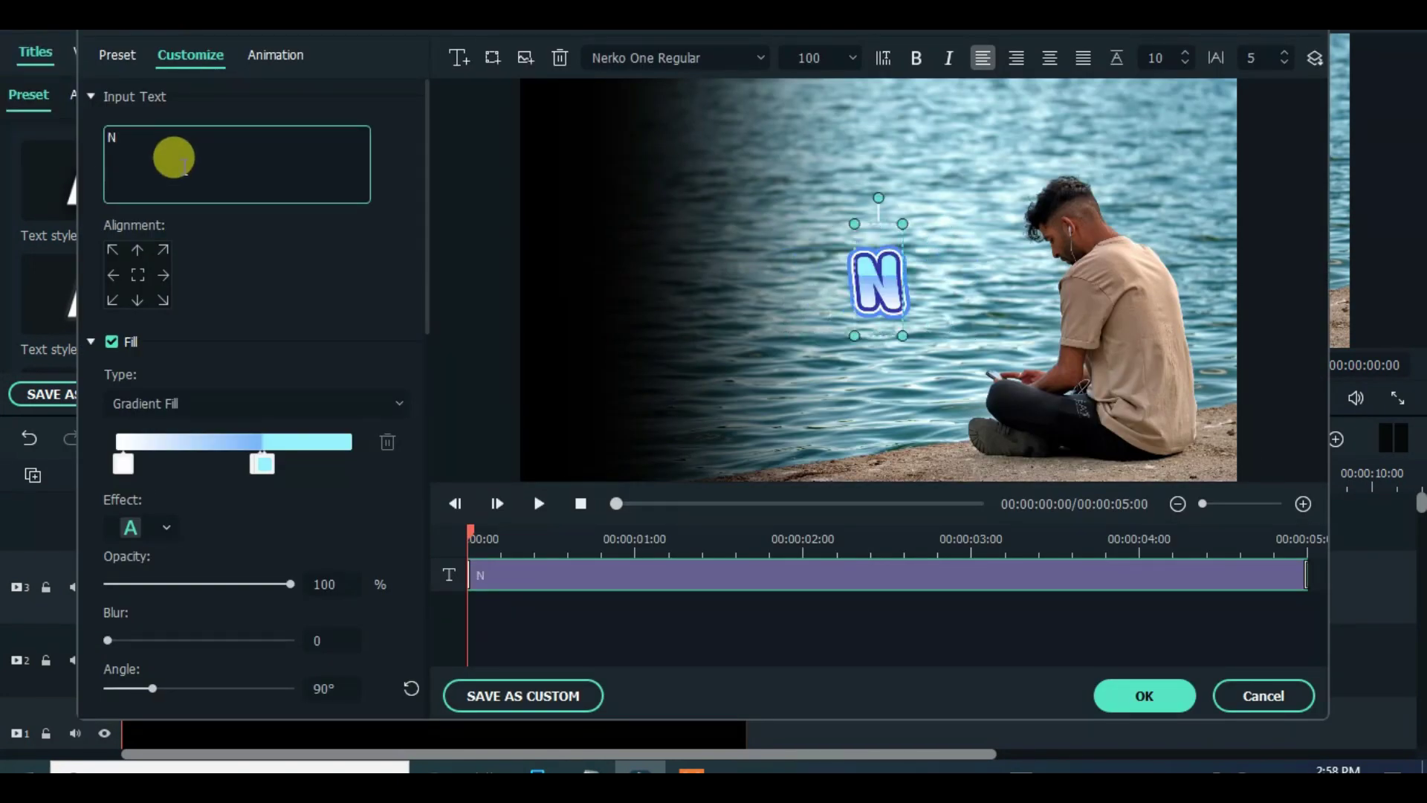
type("EFFEX")
left_click(1093, 280)
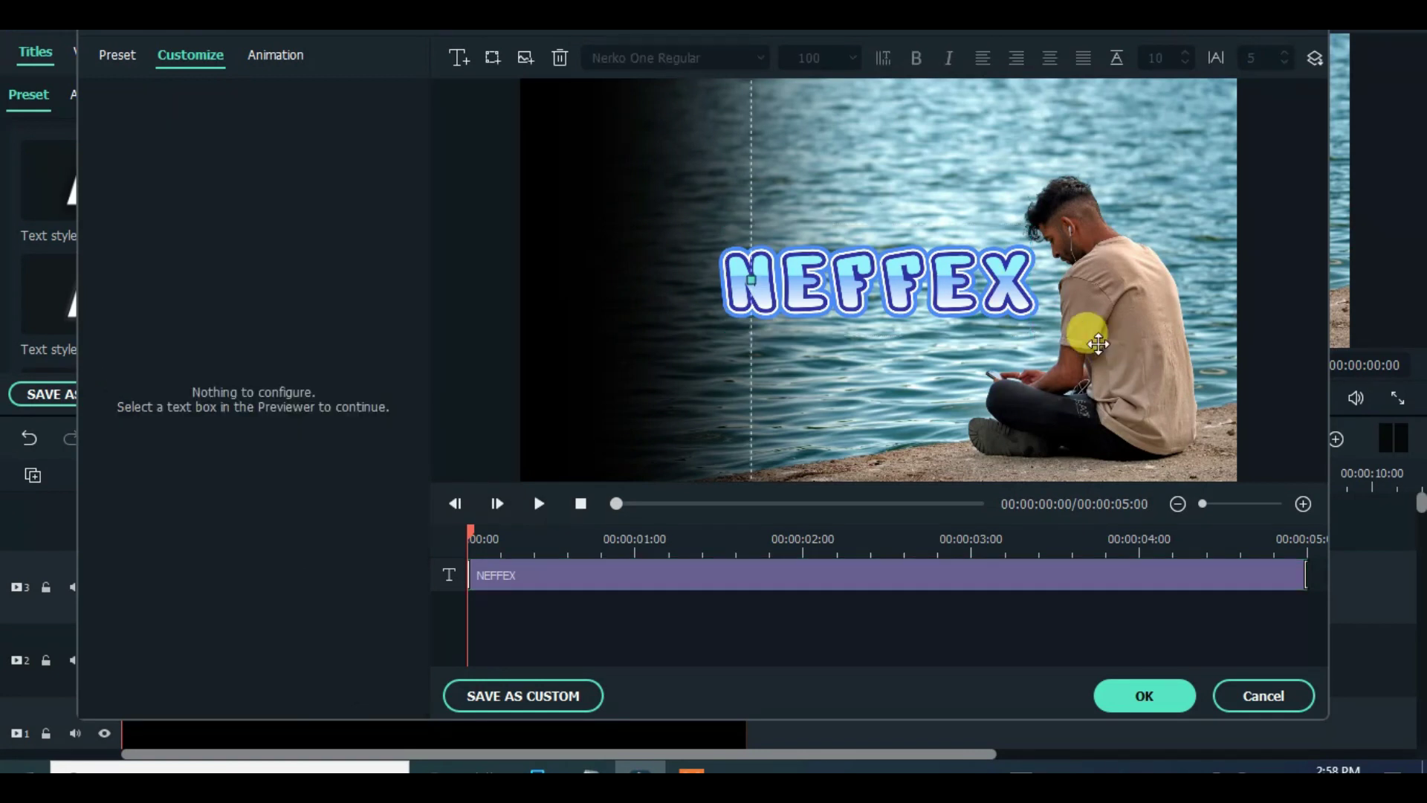
- Move the NEFFEX text to the upper-left part of the picture, enlarge it slightly, and apply the title changes
left_click_drag(892, 281, 788, 191)
left_click_drag(881, 249, 902, 264)
mouse_move(822, 204)
left_mouse_down()
mouse_move(790, 195)
mouse_move(812, 176)
mouse_move(810, 189)
left_mouse_up()
left_click(854, 293)
left_click(1143, 695)
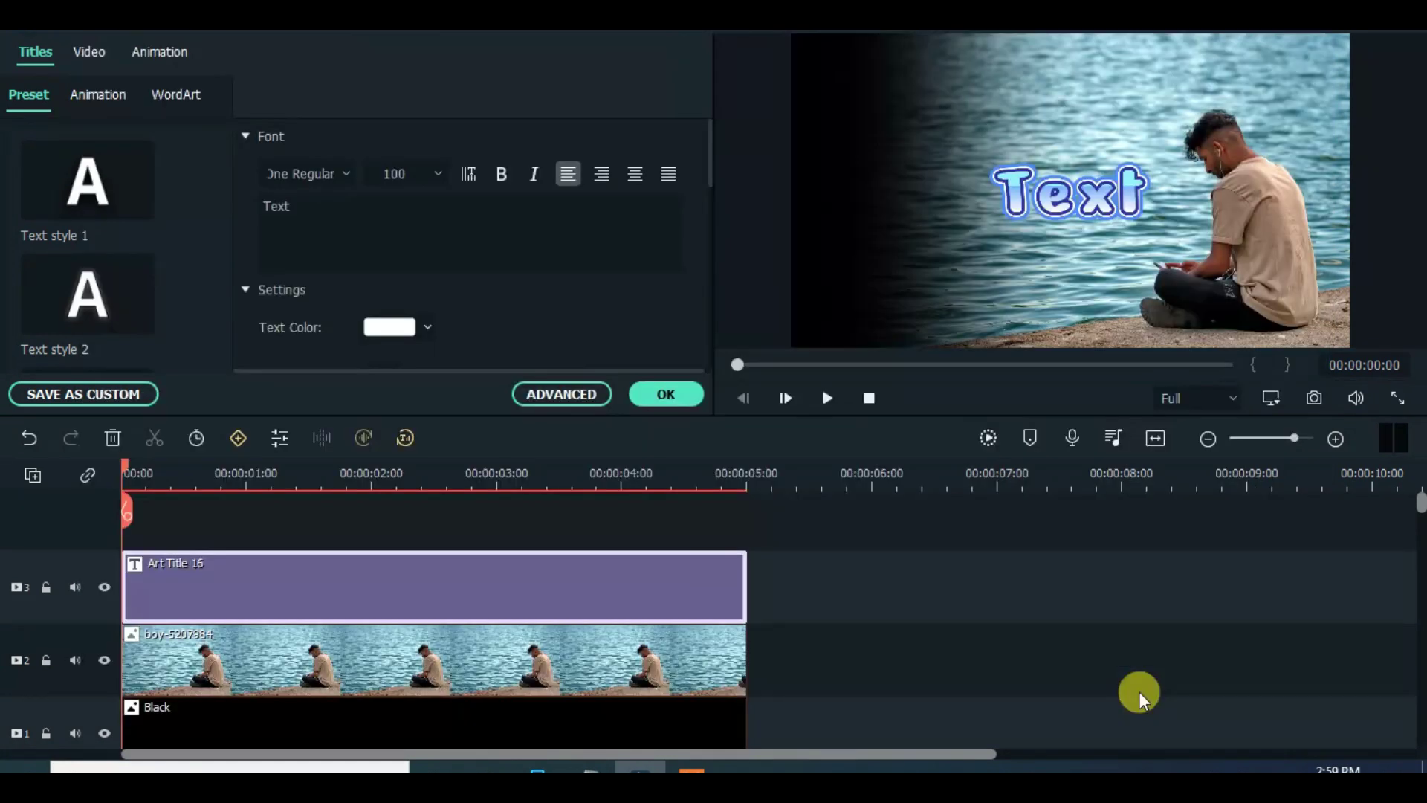
left_click(689, 400)
- Add Title 29 above the art title at the timeline start and move its text below NEFFEX in the advanced editor
left_click_drag(474, 199, 133, 523)
double_click(427, 583)
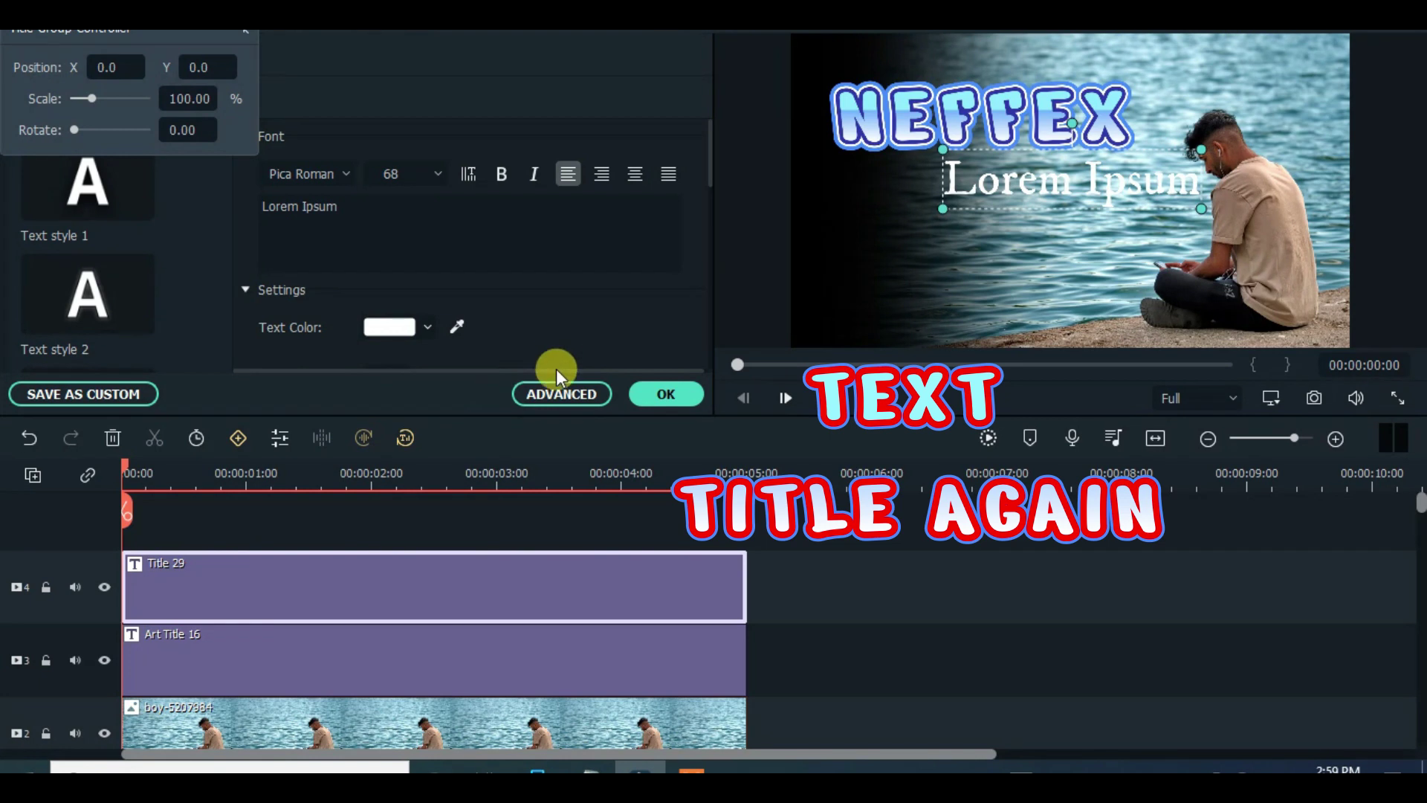
left_click(561, 394)
left_click_drag(839, 251, 785, 283)
- Replace the "Lorem Ipsum" placeholder text with "Better days"
left_click(269, 158)
key("BackSpace")
key("BackSpace")
key("BackSpace")
key("BackSpace")
key("BackSpace")
key("BackSpace")
key("BackSpace")
key("BackSpace")
key("BackSpace")
key("BackSpace")
key("BackSpace")
type("Better days")
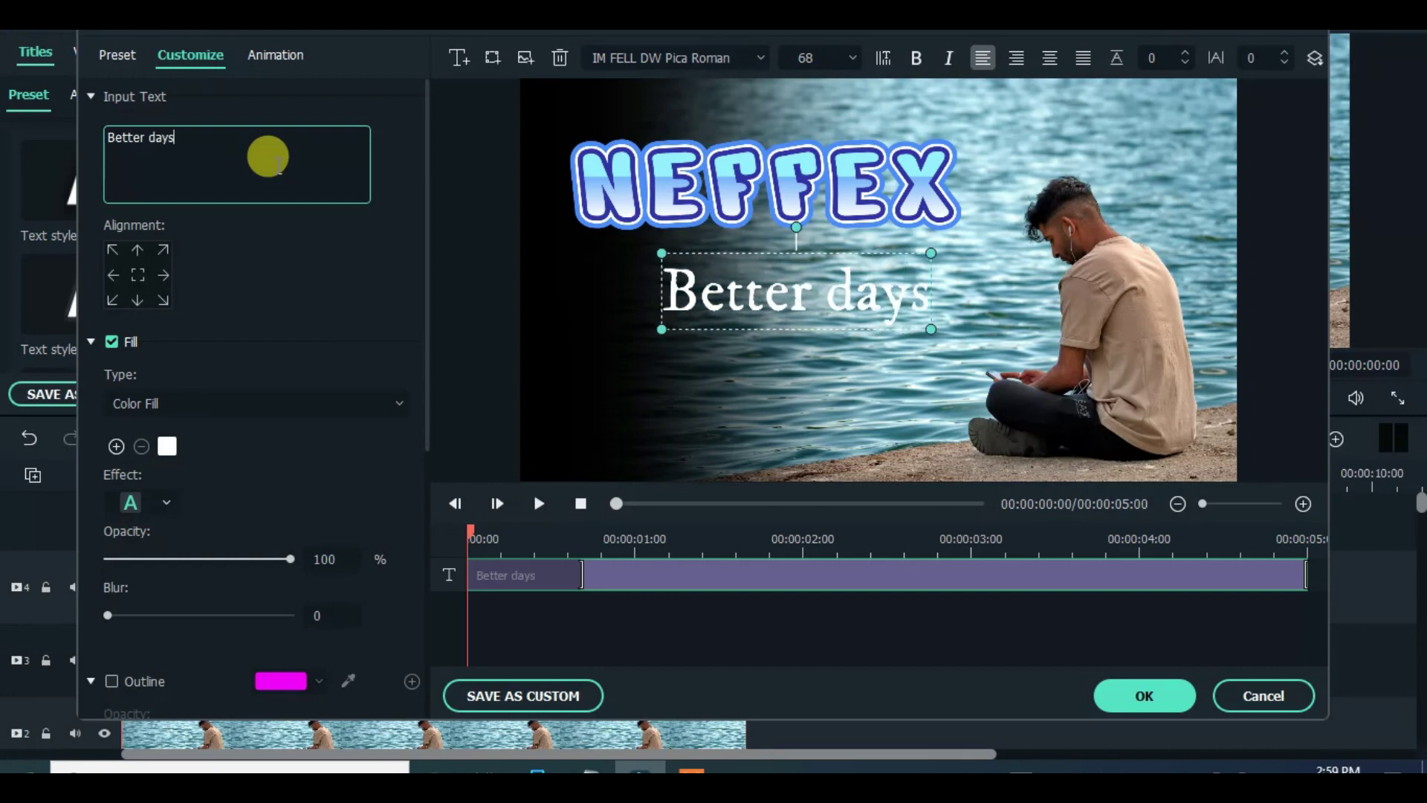
- Change the "Better days" font to Freestyle Script and move the text under the right half of NEFFEX
left_click(710, 49)
type("freestyle Script")
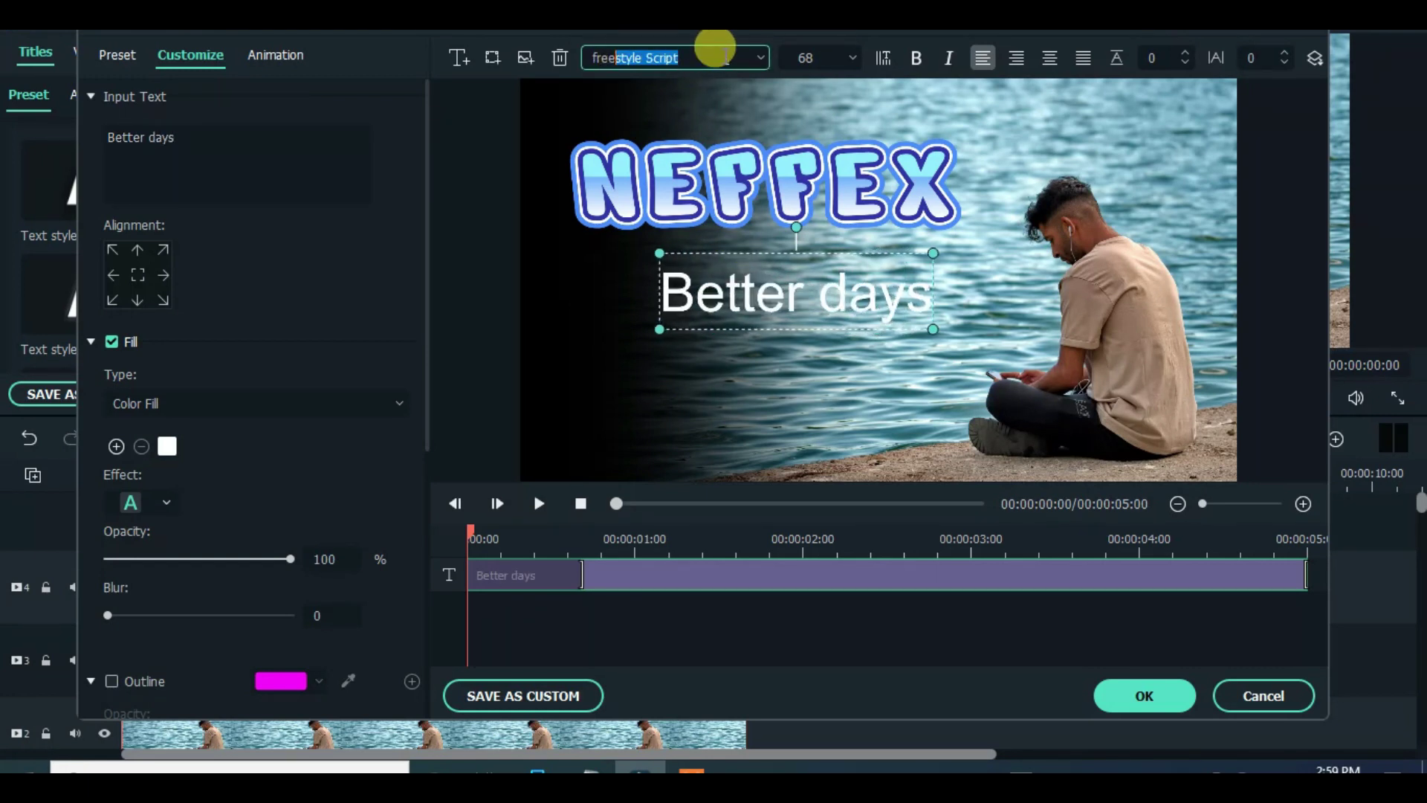
key("Return")
left_click(927, 328)
left_click(790, 301)
left_click_drag(790, 301, 846, 294)
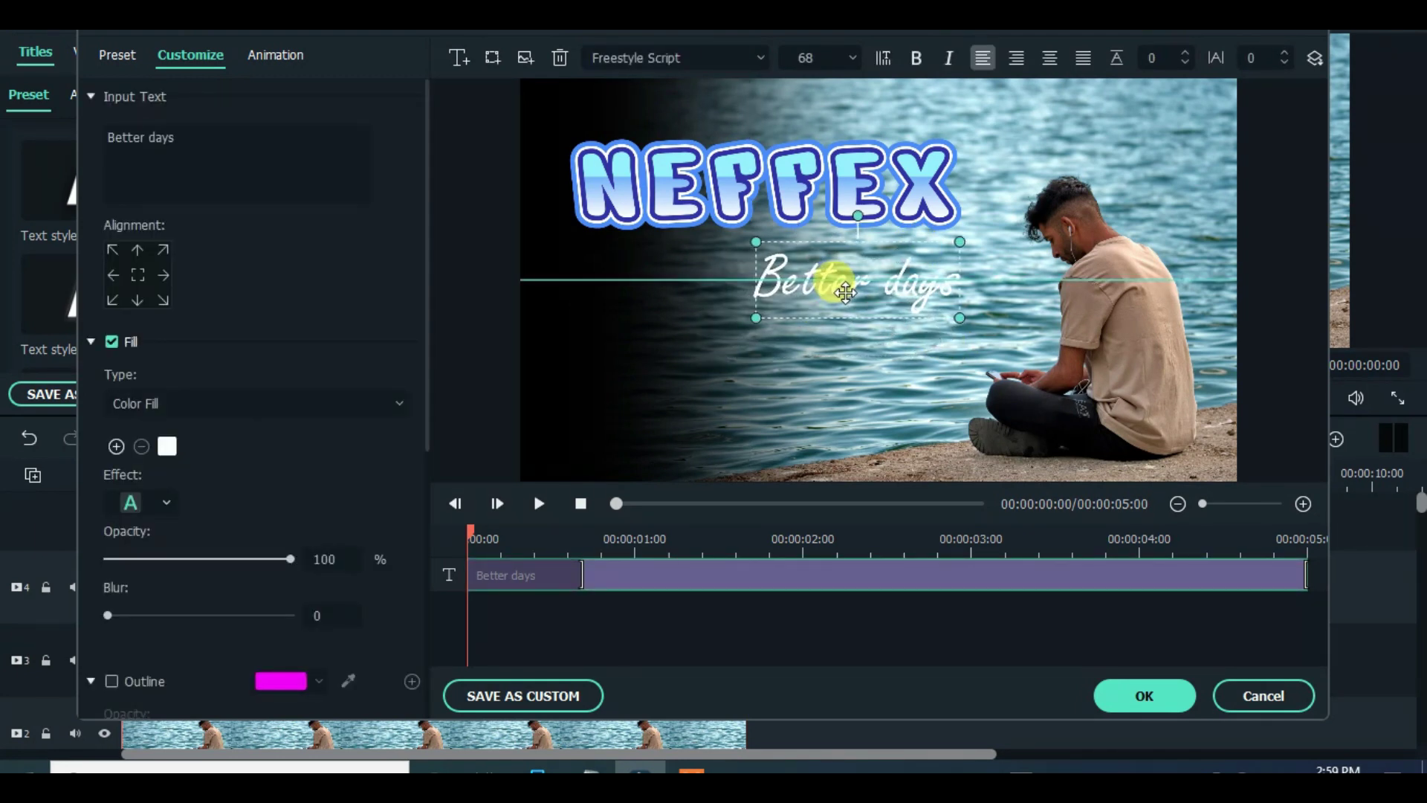
- Give "Better days" a black outline with blur 8 and thickness 2
scroll(417, 312, "down", 4)
left_click(112, 394)
left_click(281, 394)
left_click(266, 524)
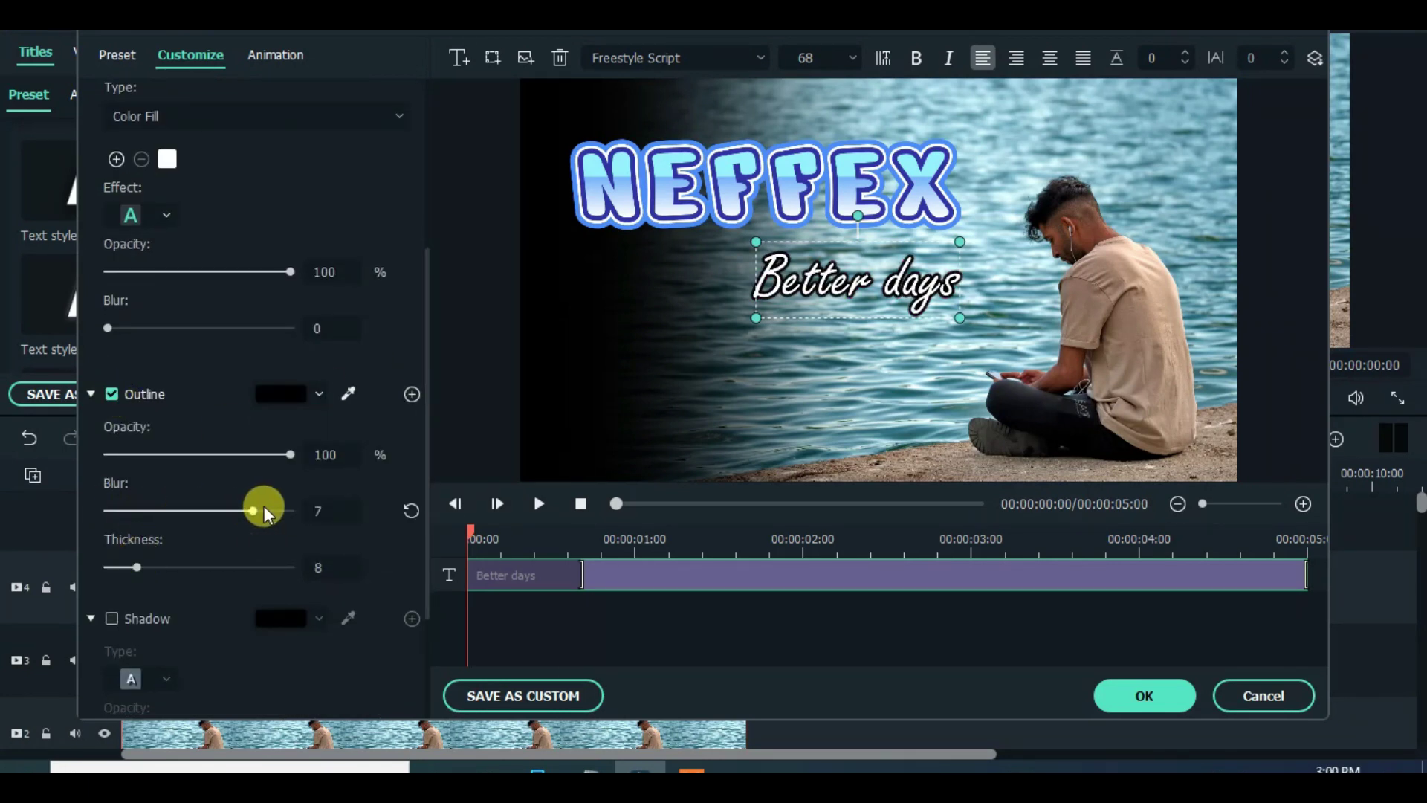
left_click_drag(136, 565, 115, 565)
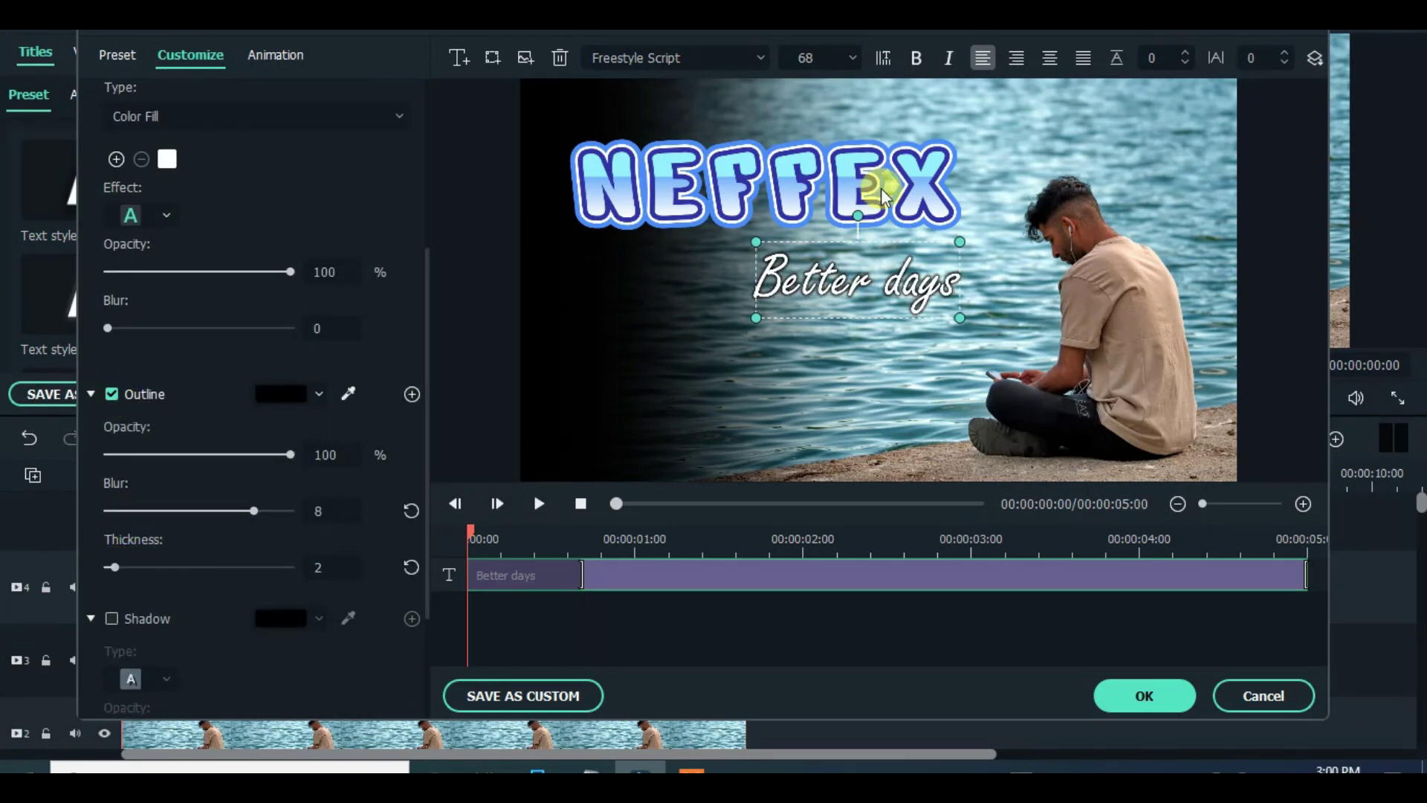
- Shift "Better days" slightly left beneath NEFFEX and apply the title changes
left_click(825, 362)
left_click(818, 253)
left_click_drag(823, 255, 791, 248)
left_click(1144, 696)
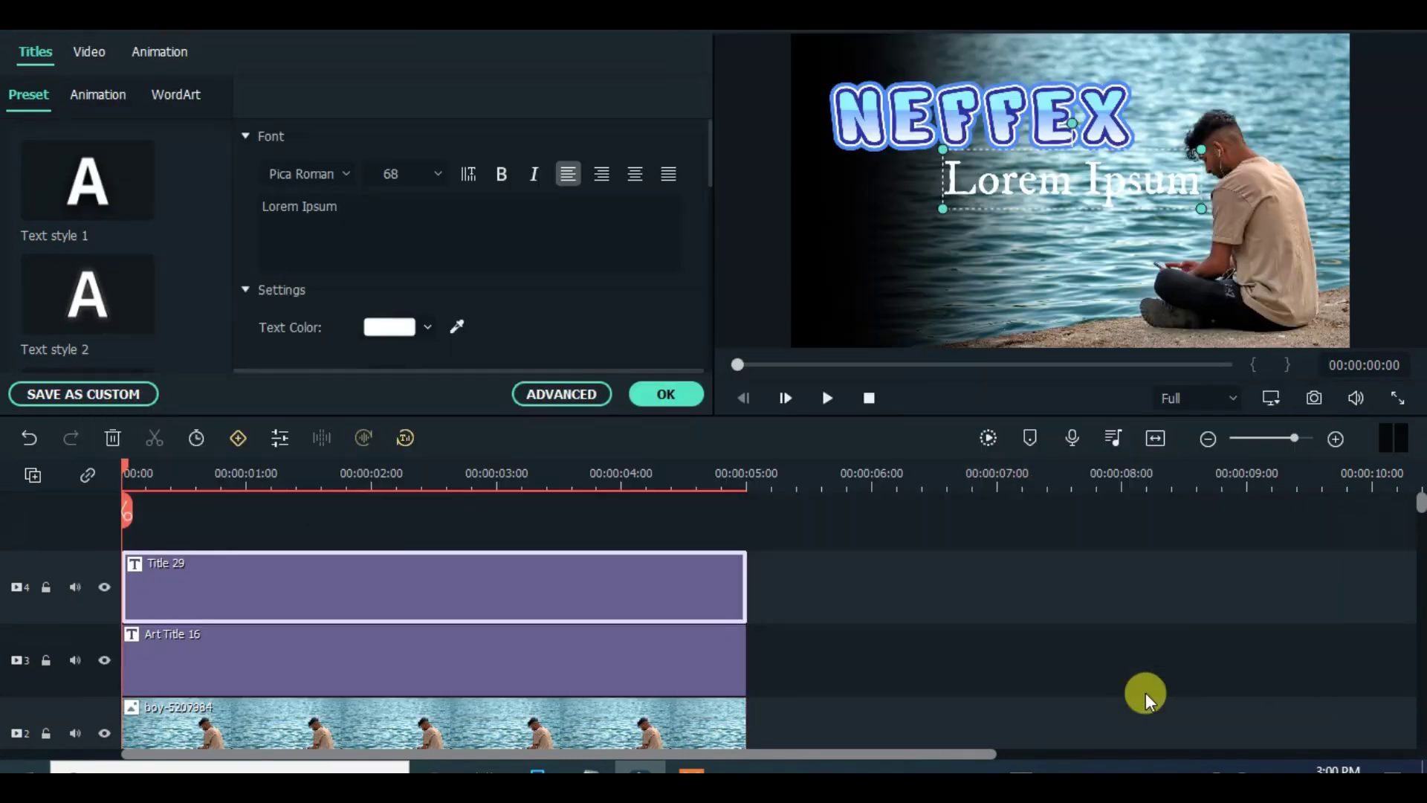
left_click(696, 402)
- Take a snapshot of the finished title frame into the project media folder
scroll(646, 472, "down", 2)
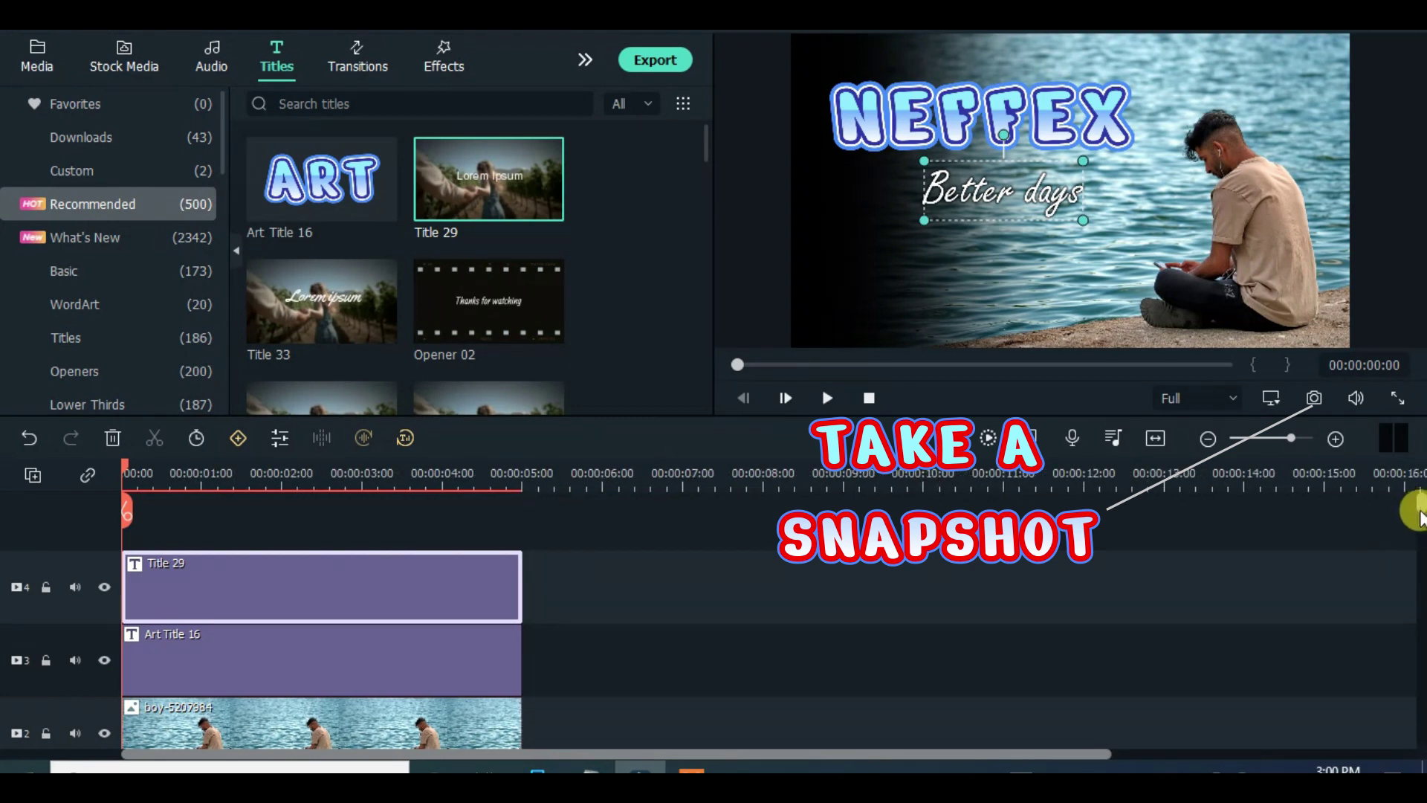
scroll(1417, 527, "down", 1)
left_click(37, 55)
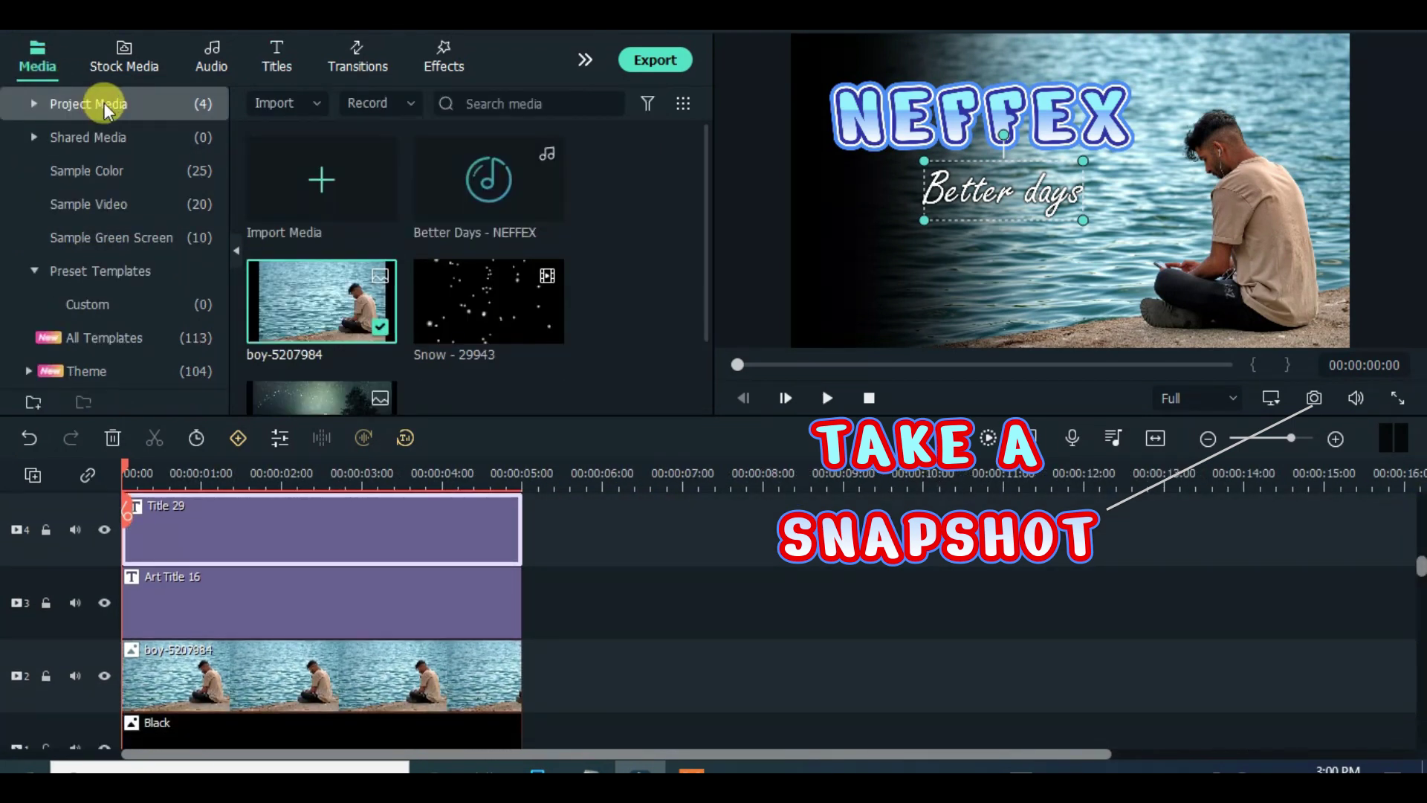
left_click(104, 103)
scroll(704, 229, "down", 3)
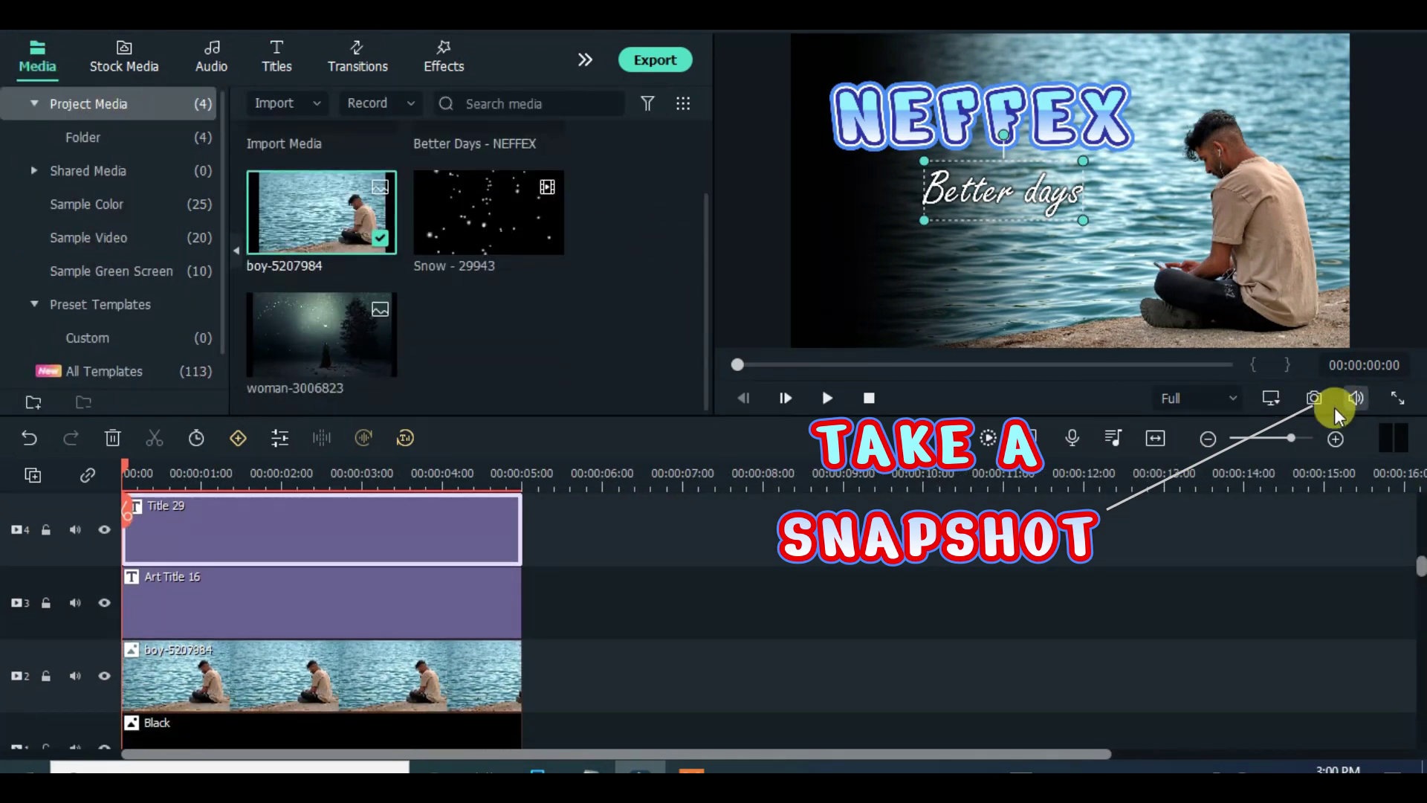
left_click(1312, 399)
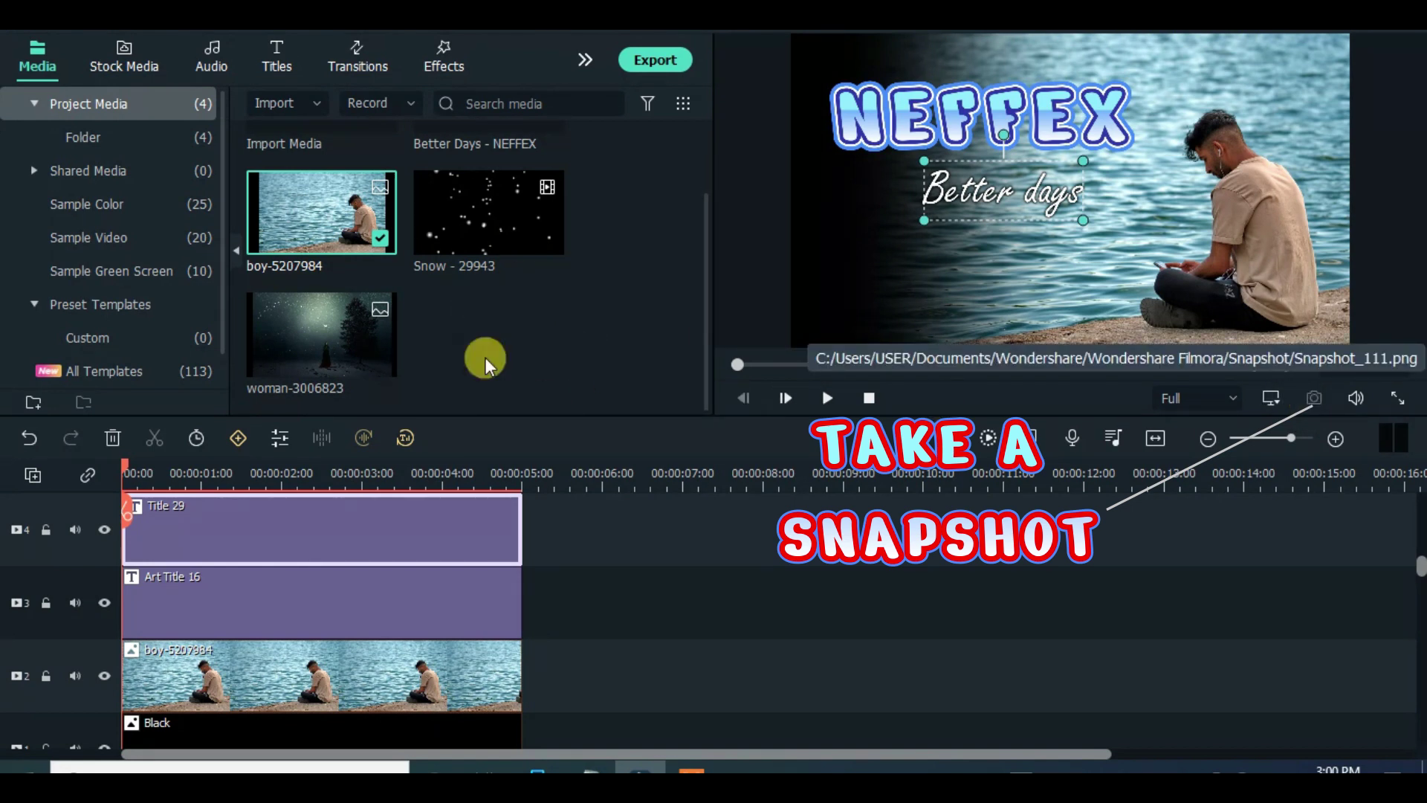
scroll(1418, 557, "up", 2)
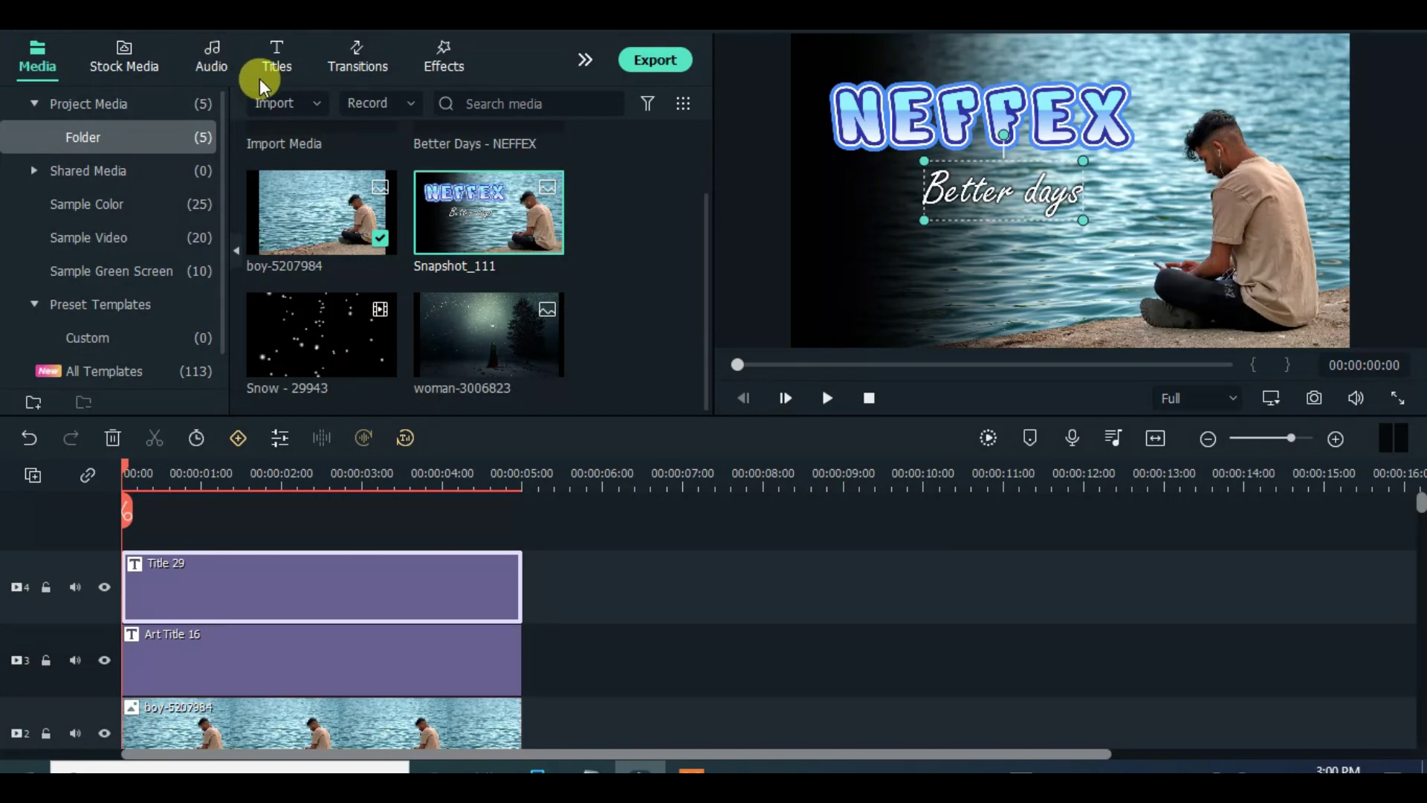
- Add another Title 29 on a new top track at the timeline start and reduce the track height
left_click(269, 65)
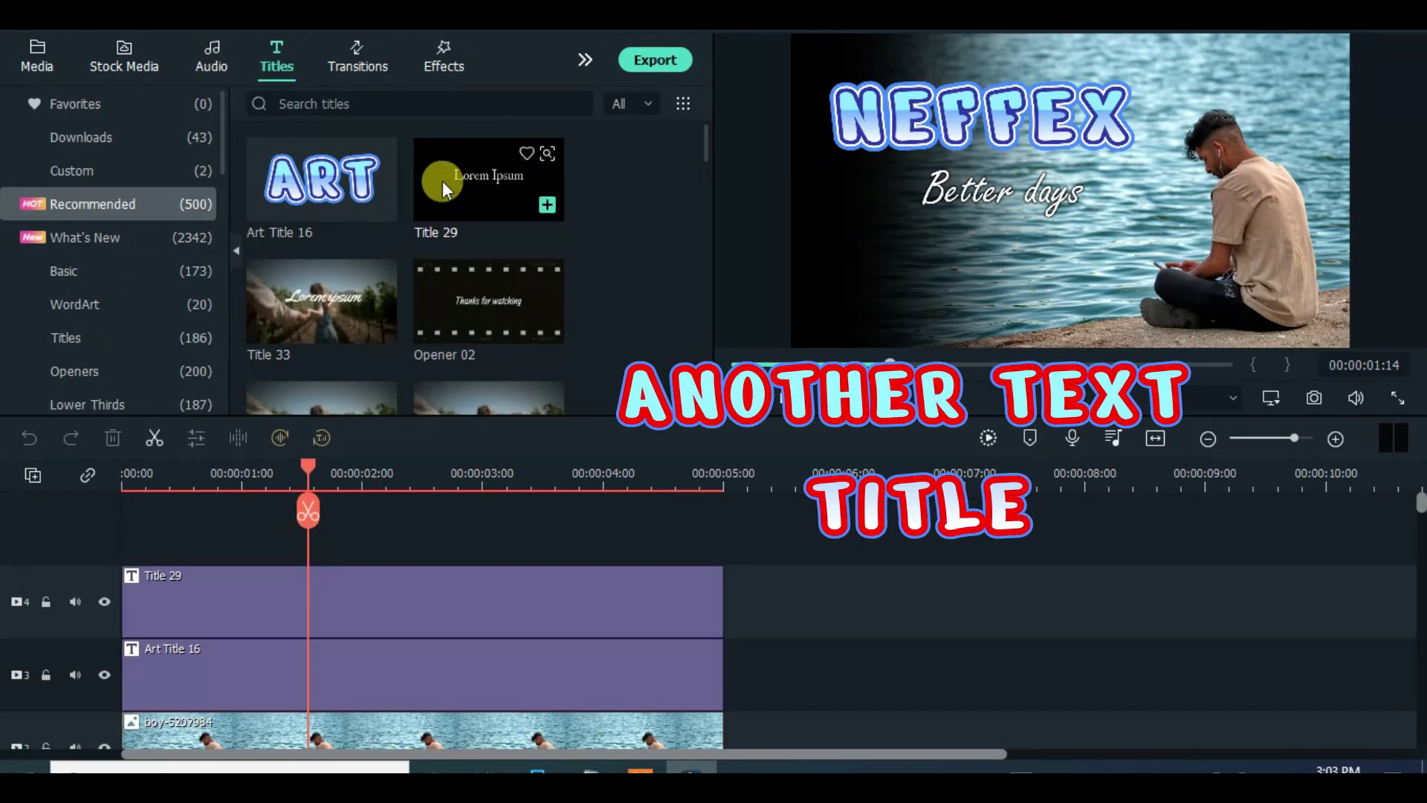
left_click_drag(470, 194, 195, 541)
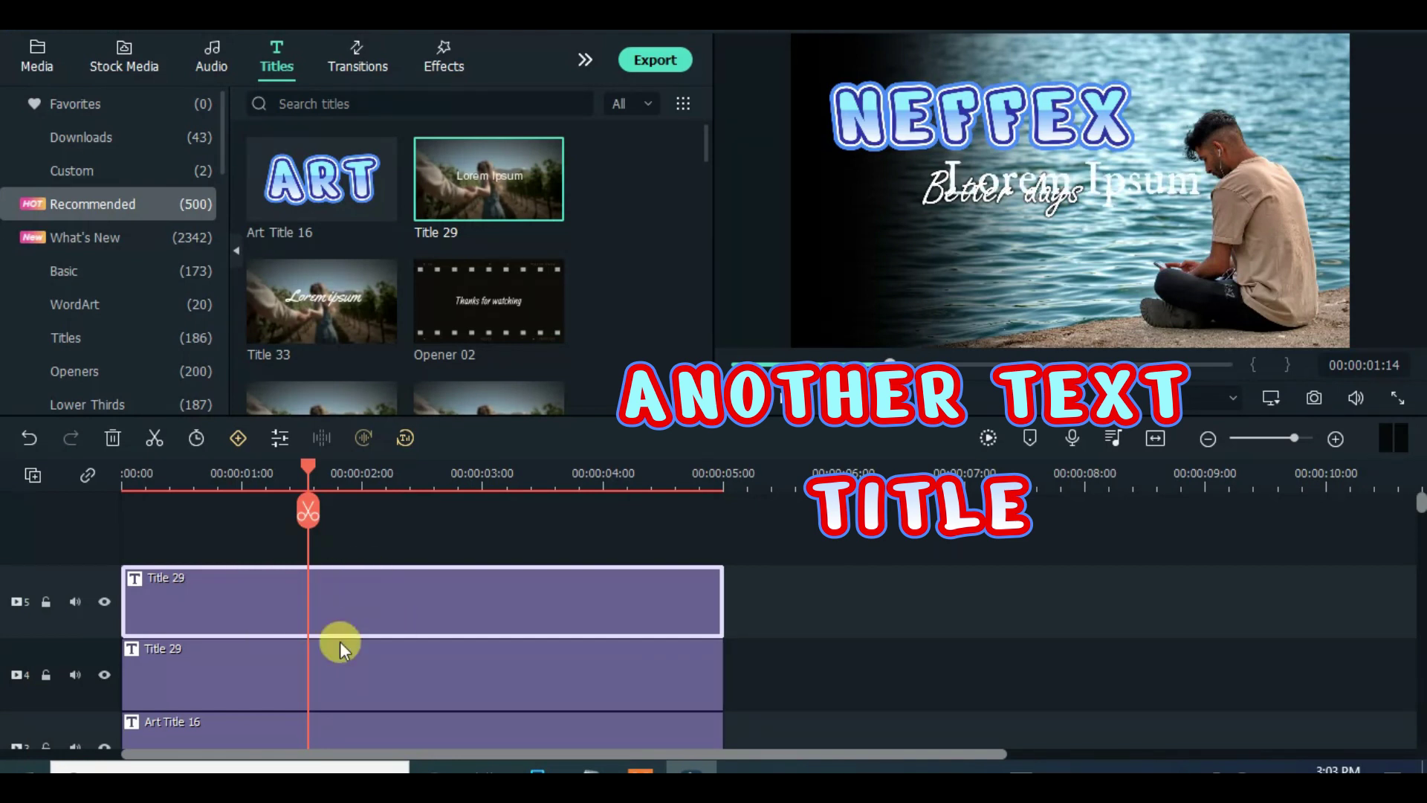
left_click(20, 474)
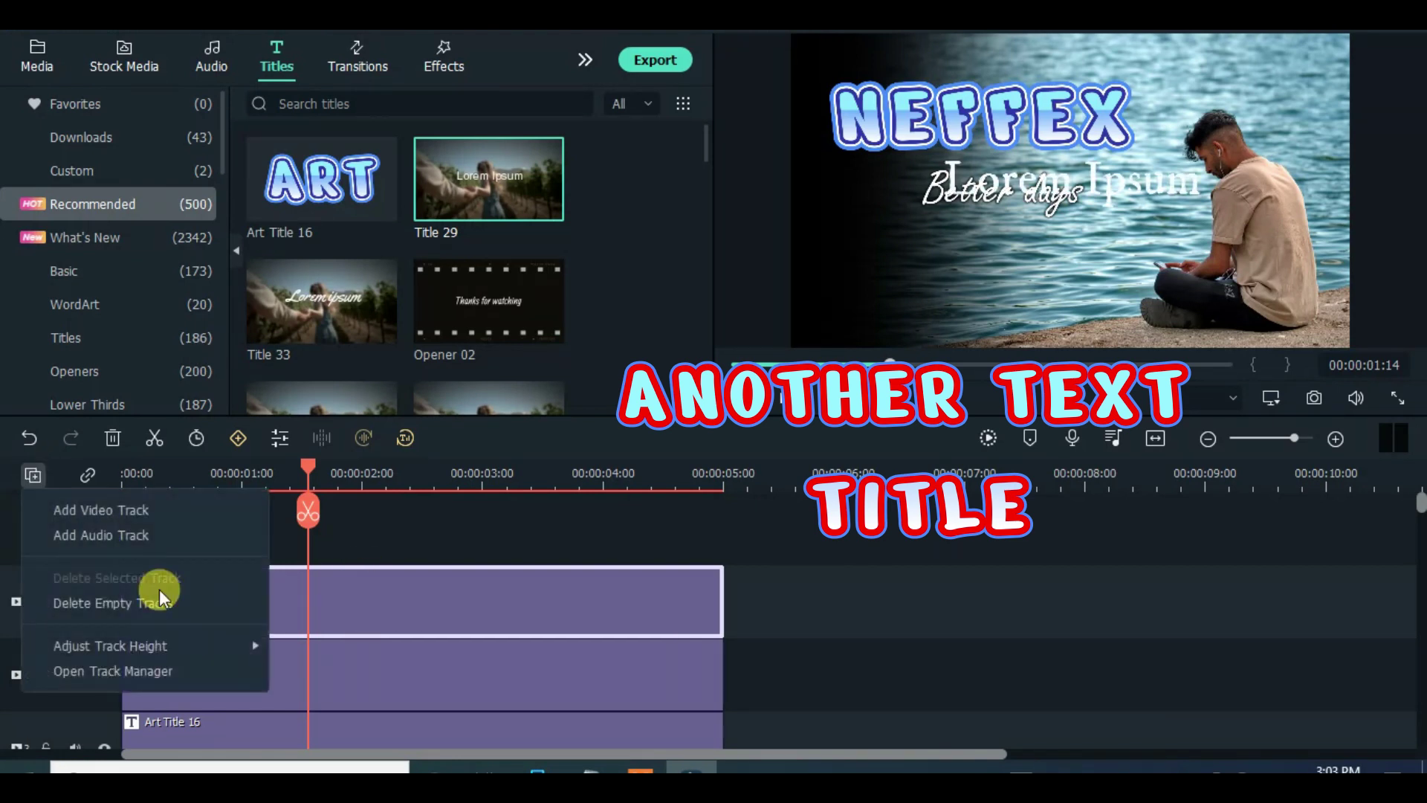
mouse_move(177, 640)
left_click(420, 640)
- Delete the new title's placeholder text in the advanced editor and add a circle shape at the centre of the frame
double_click(433, 580)
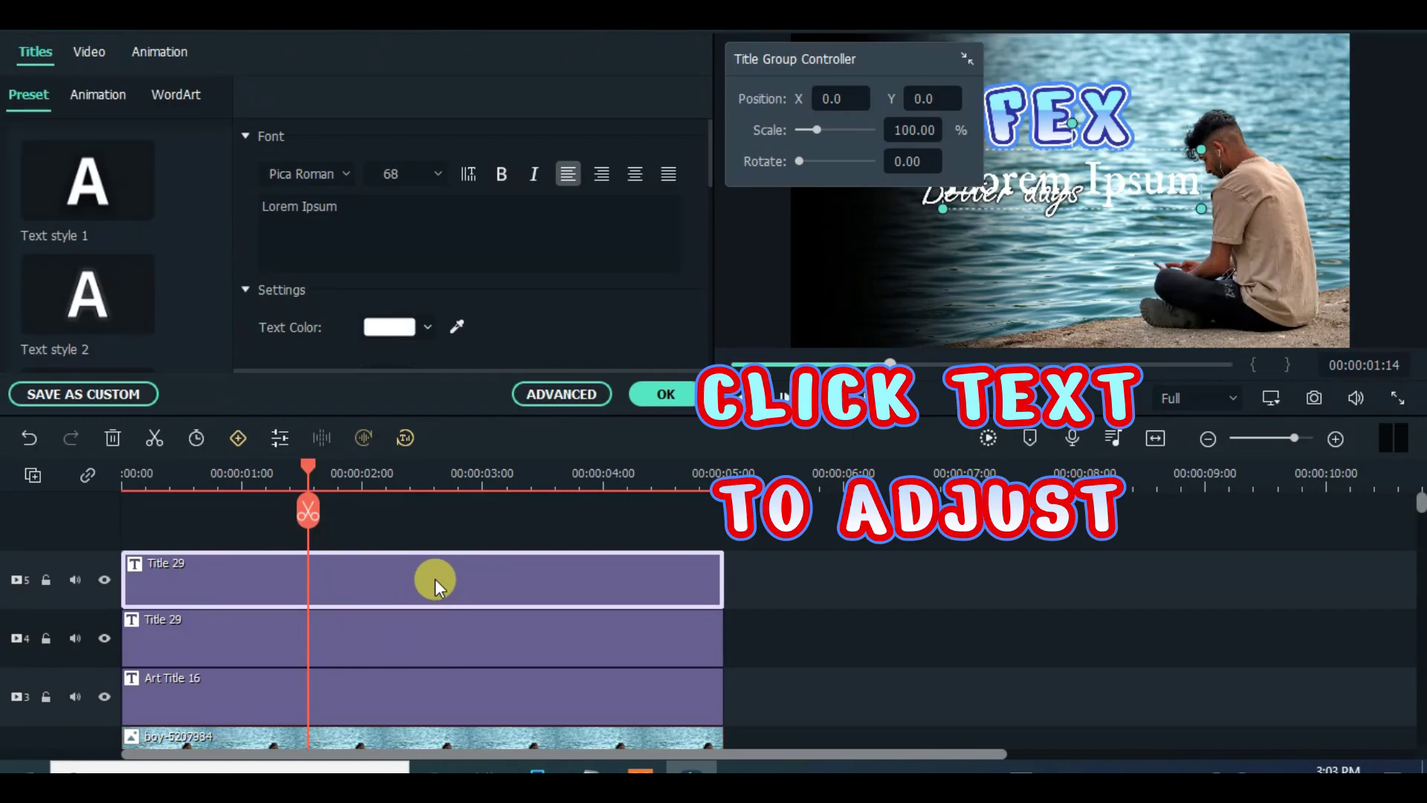
left_click(551, 395)
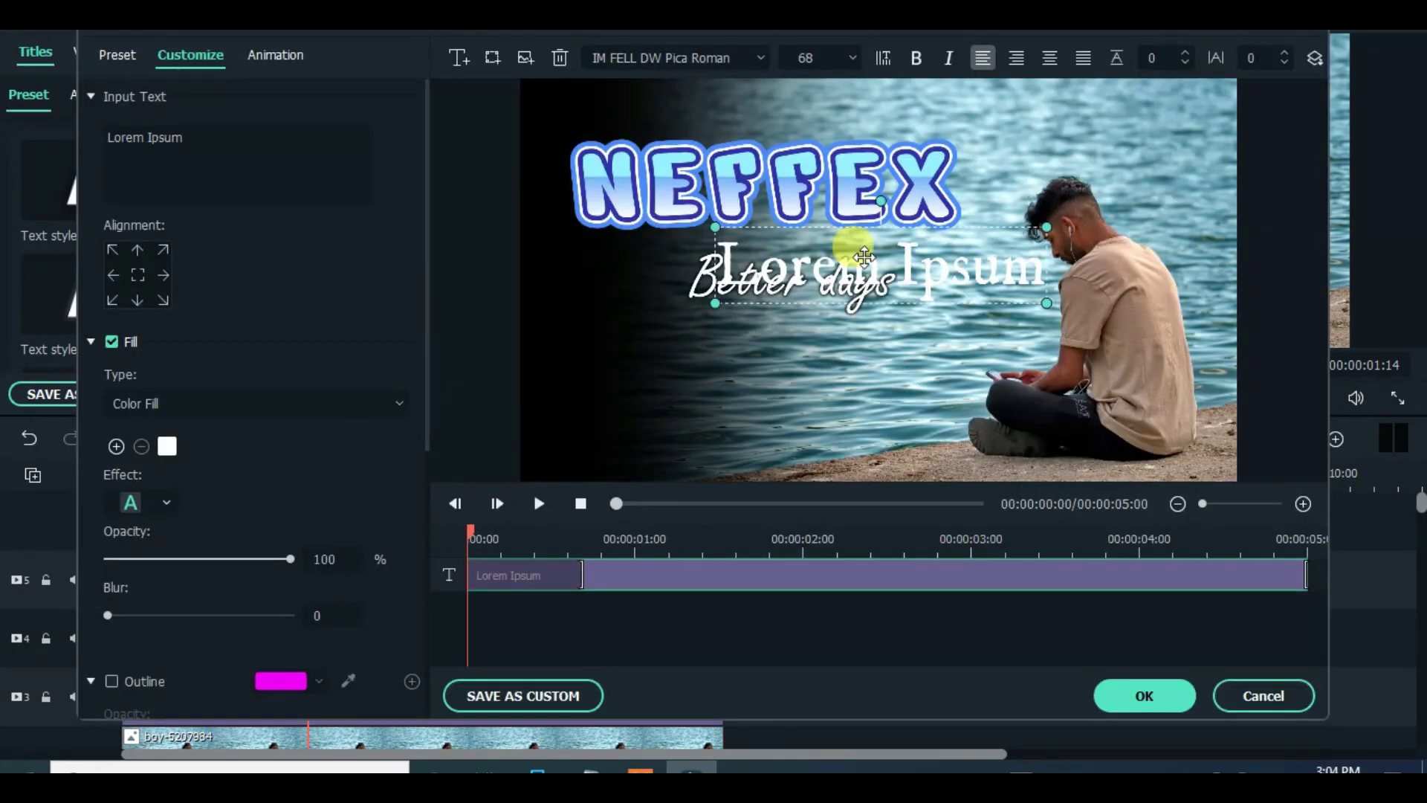
left_click(560, 58)
left_click(493, 58)
left_click(516, 223)
left_click_drag(971, 255, 887, 269)
- Clear the circle's placeholder text and shrink the circle slightly, keeping it centred in the frame
mouse_move(426, 232)
left_mouse_down()
mouse_move(417, 391)
mouse_move(421, 227)
left_mouse_up()
left_click(247, 142)
key("BackSpace")
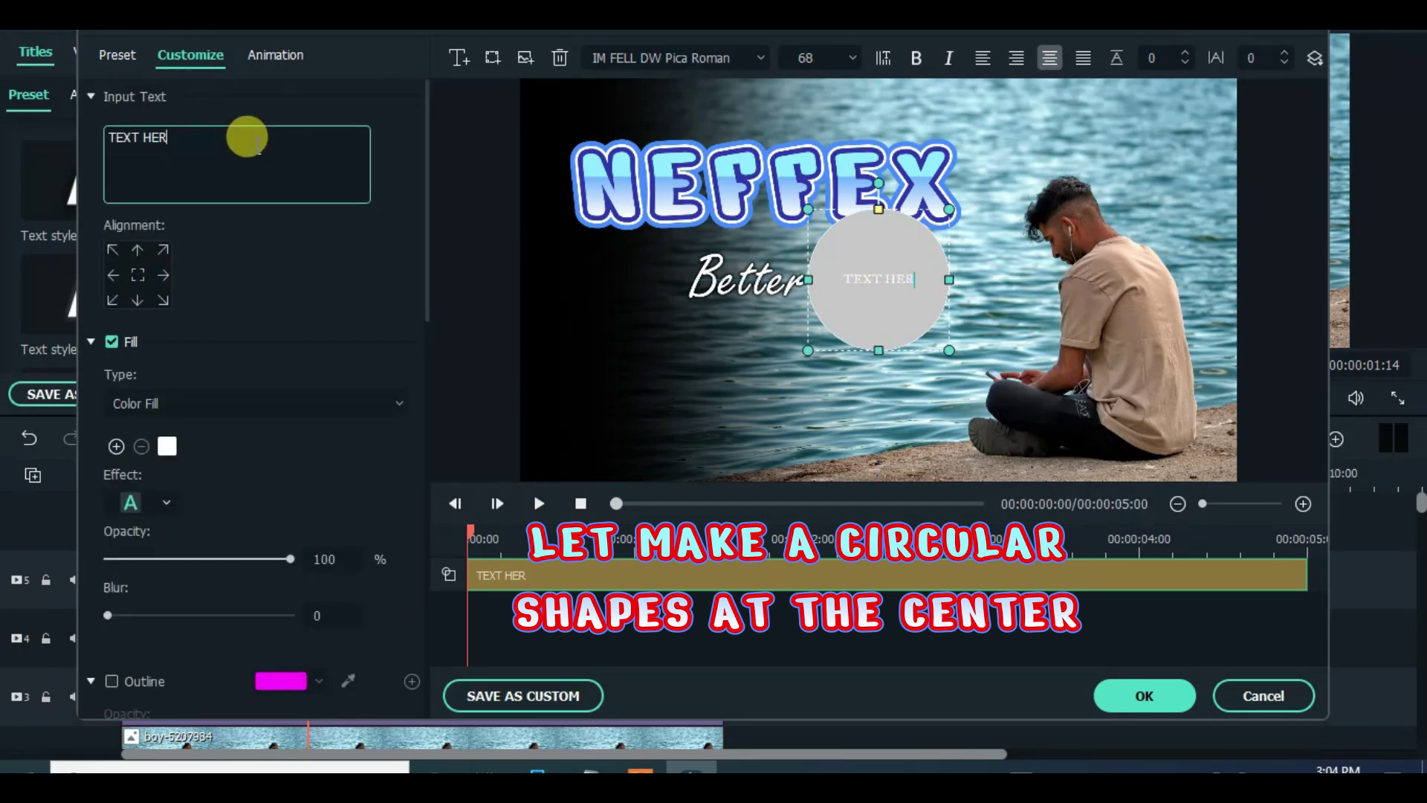
left_click_drag(949, 212, 936, 221)
left_click_drag(854, 277, 855, 288)
- Set the circle's shape fill colour to black
left_click_drag(425, 189, 384, 524)
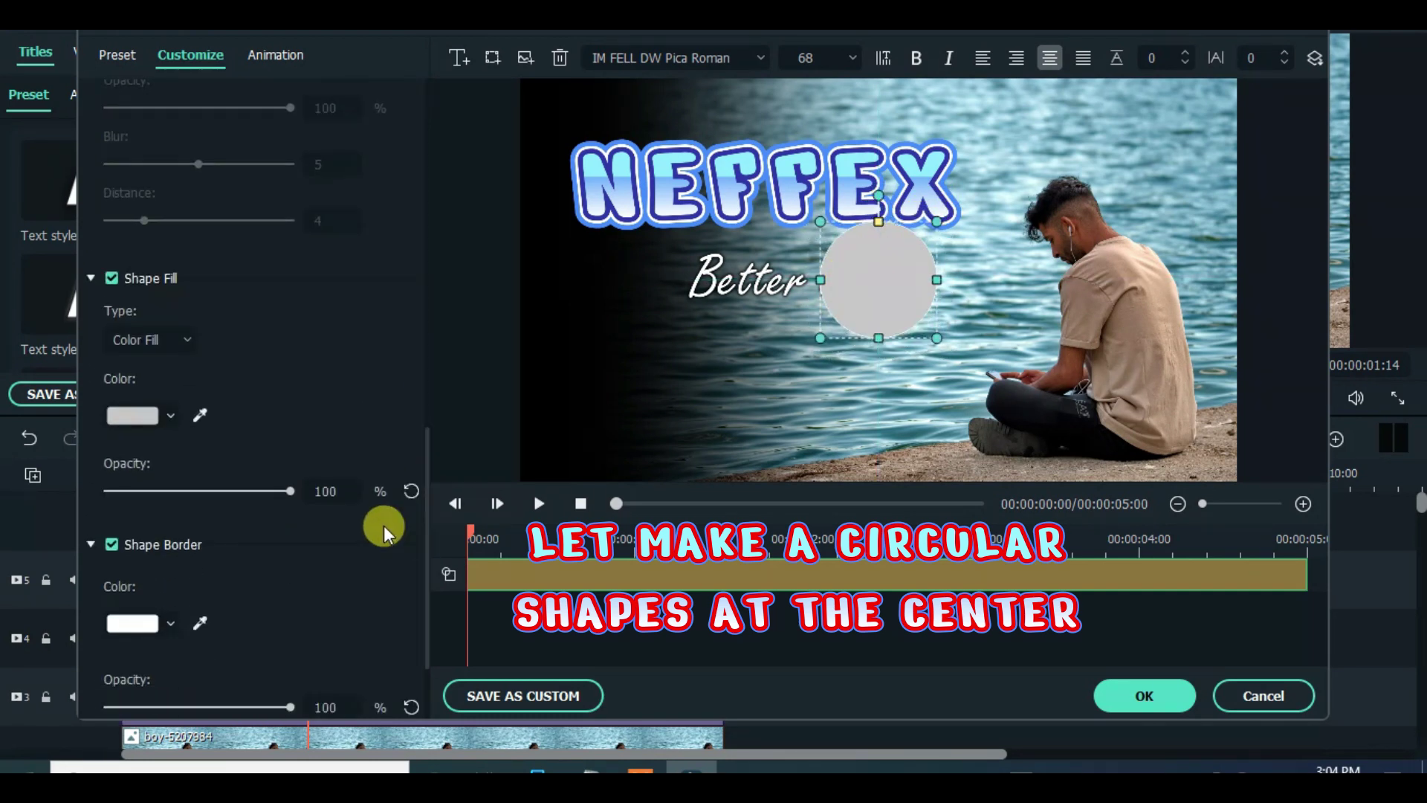
left_click(153, 398)
left_click(112, 524)
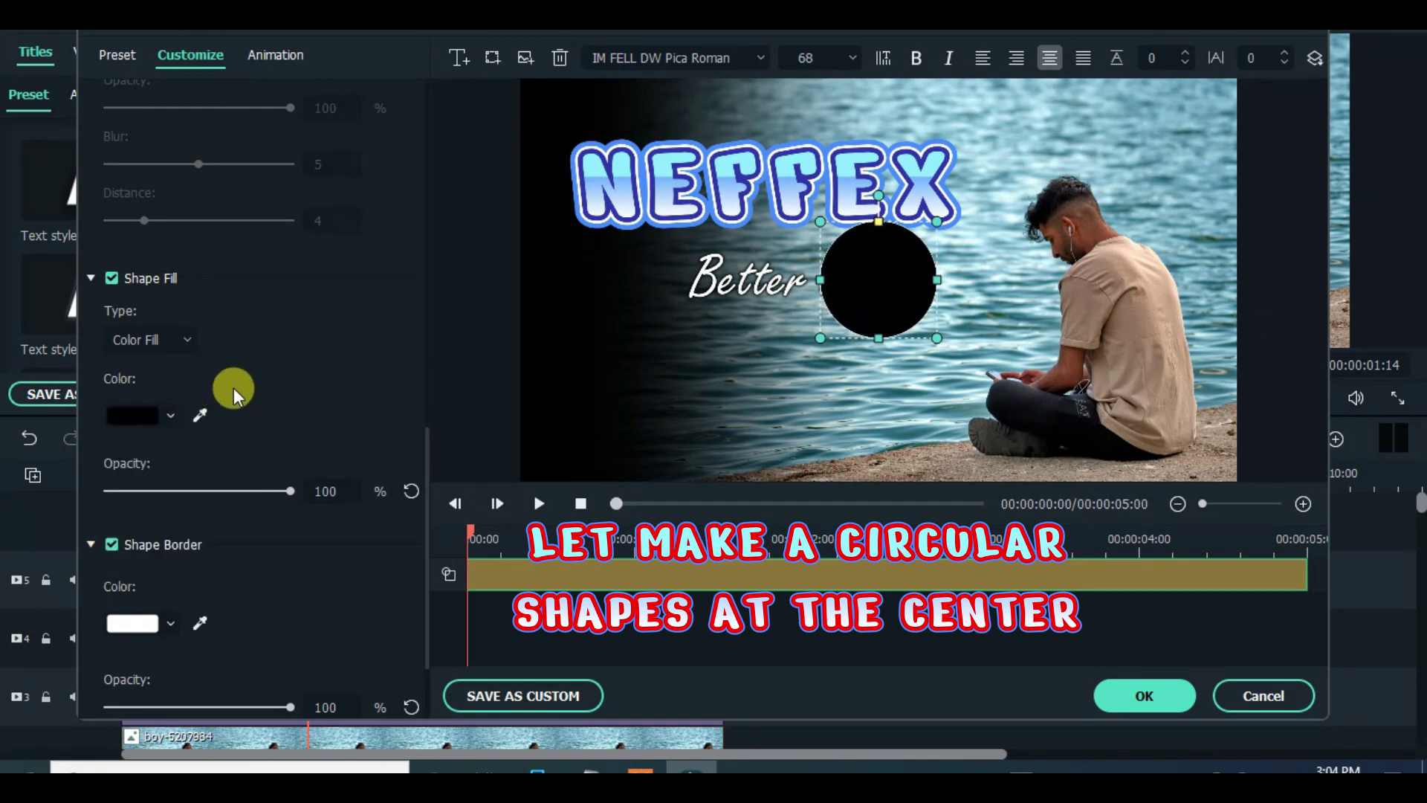
left_click_drag(427, 443, 411, 102)
left_click(957, 284)
left_click(897, 263)
- Add a second circle shape to the title and centre it on the black circle
left_click(493, 61)
left_click(520, 226)
left_click_drag(957, 199, 855, 289)
- Clear the second circle's placeholder text and shrink it to a small inner circle centred within the black one
left_click(271, 158)
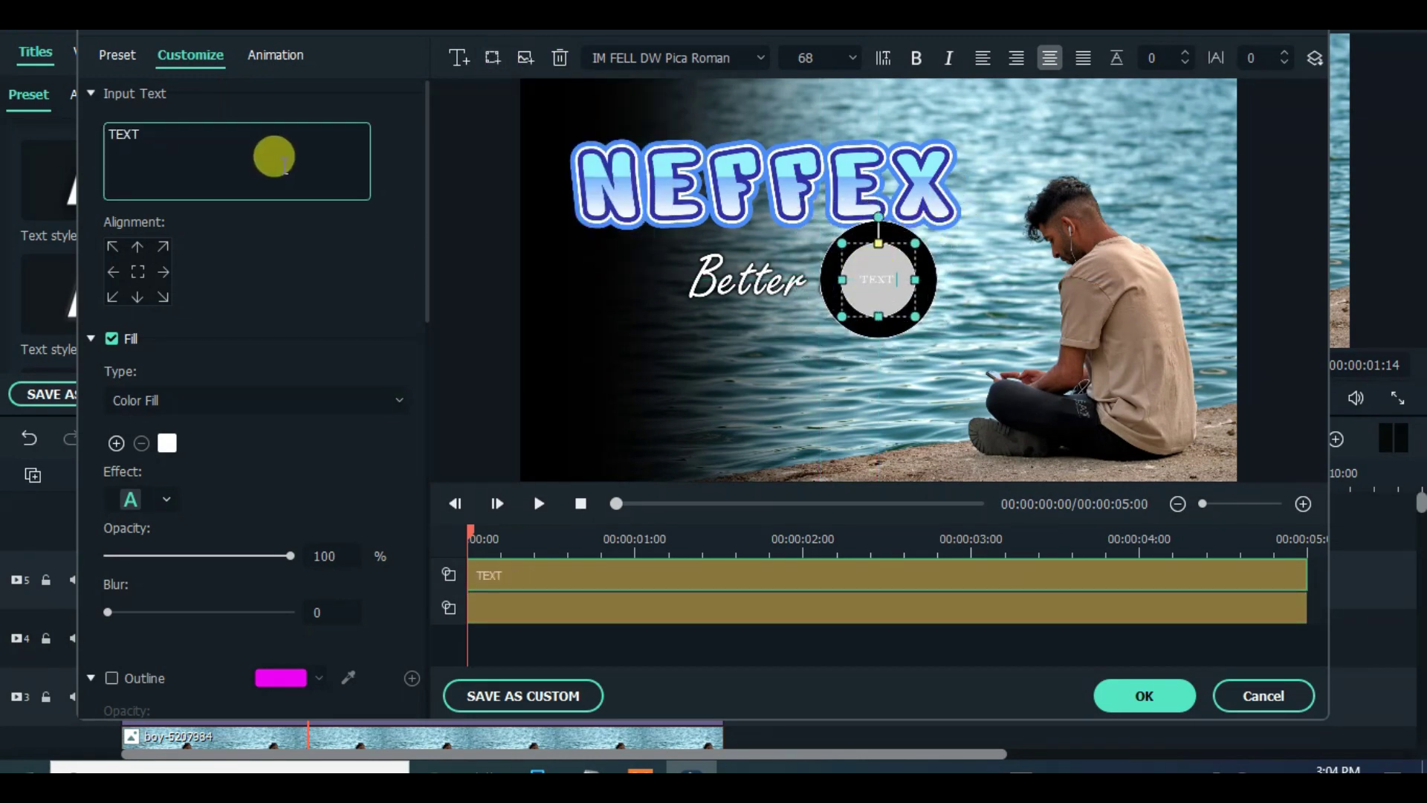
key("BackSpace")
key("BackSpace")
key("BackSpace")
key("BackSpace")
left_click_drag(913, 243, 878, 280)
- Set the inner circle's shape fill colour to white
left_click_drag(425, 233, 421, 578)
left_click(141, 437)
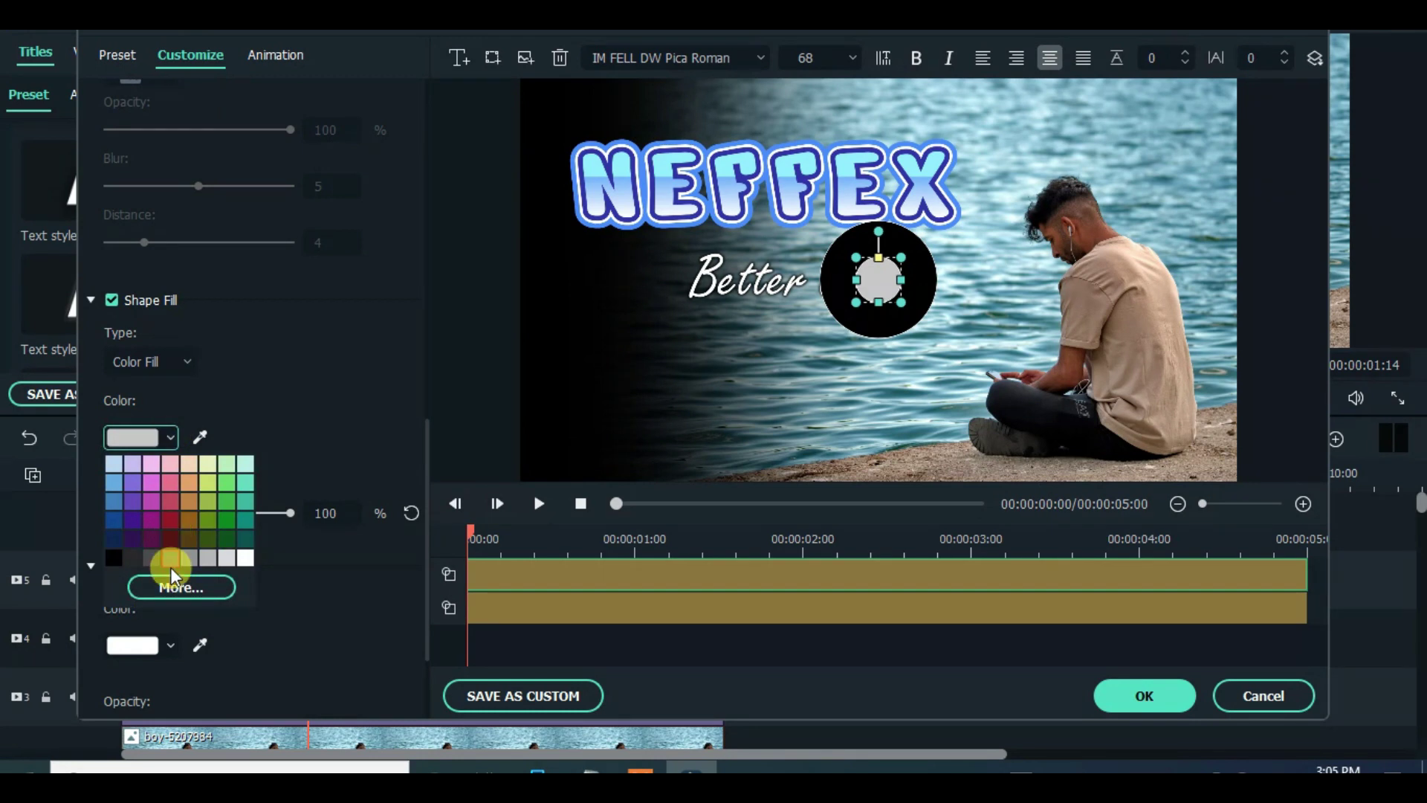
left_click(175, 587)
left_click(834, 547)
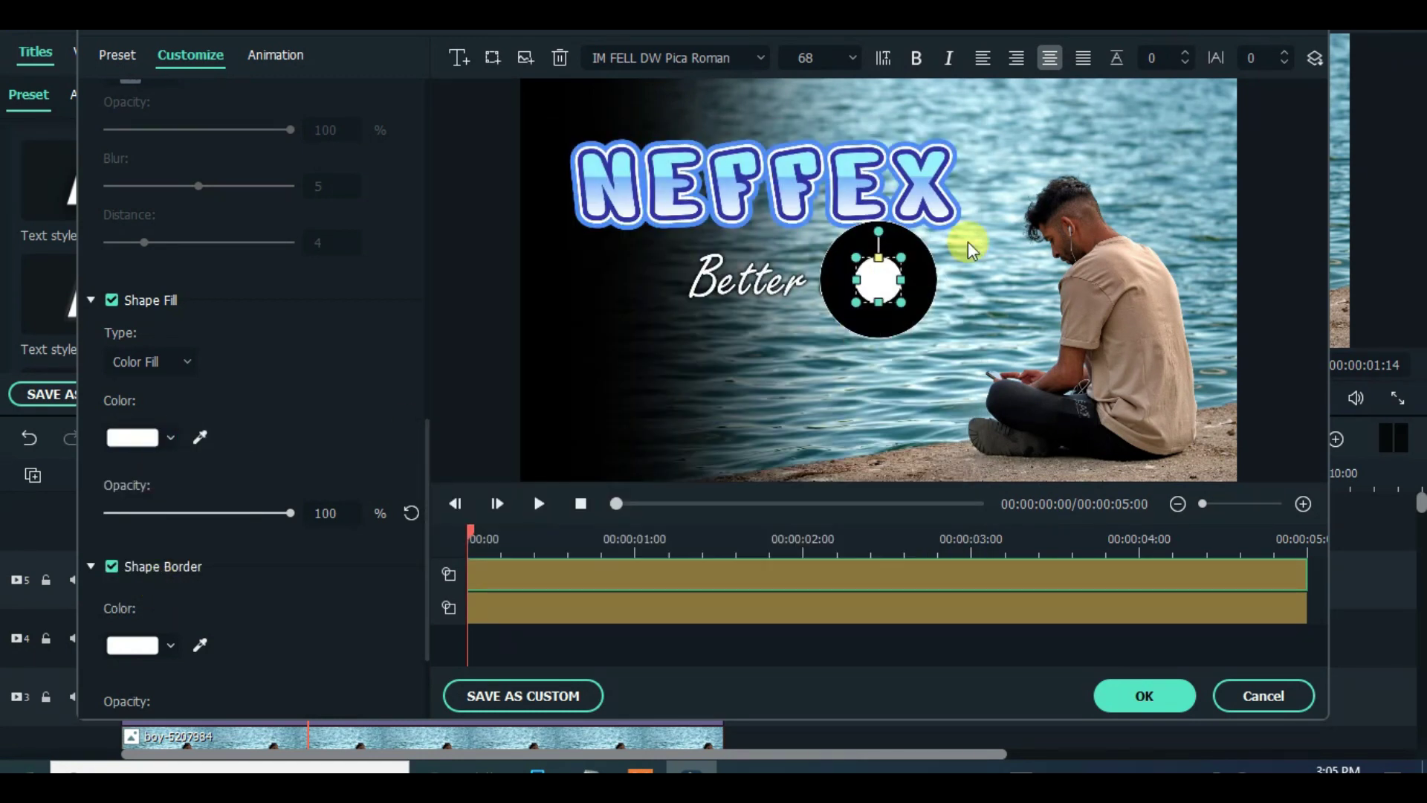
- Apply the circle shapes from the advanced editor and close the title's settings
left_click(788, 280)
left_click(1042, 567)
left_click(1146, 696)
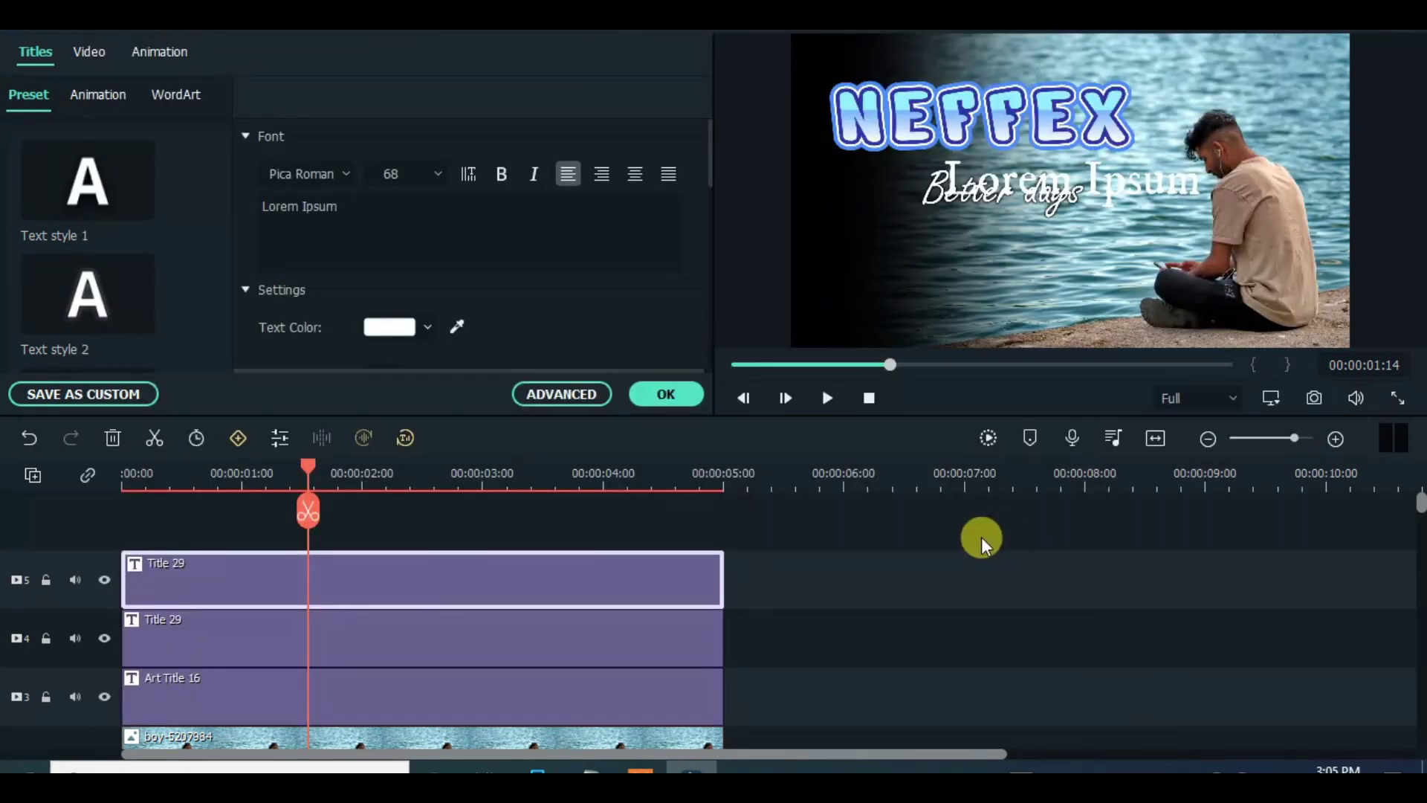
left_click(897, 217)
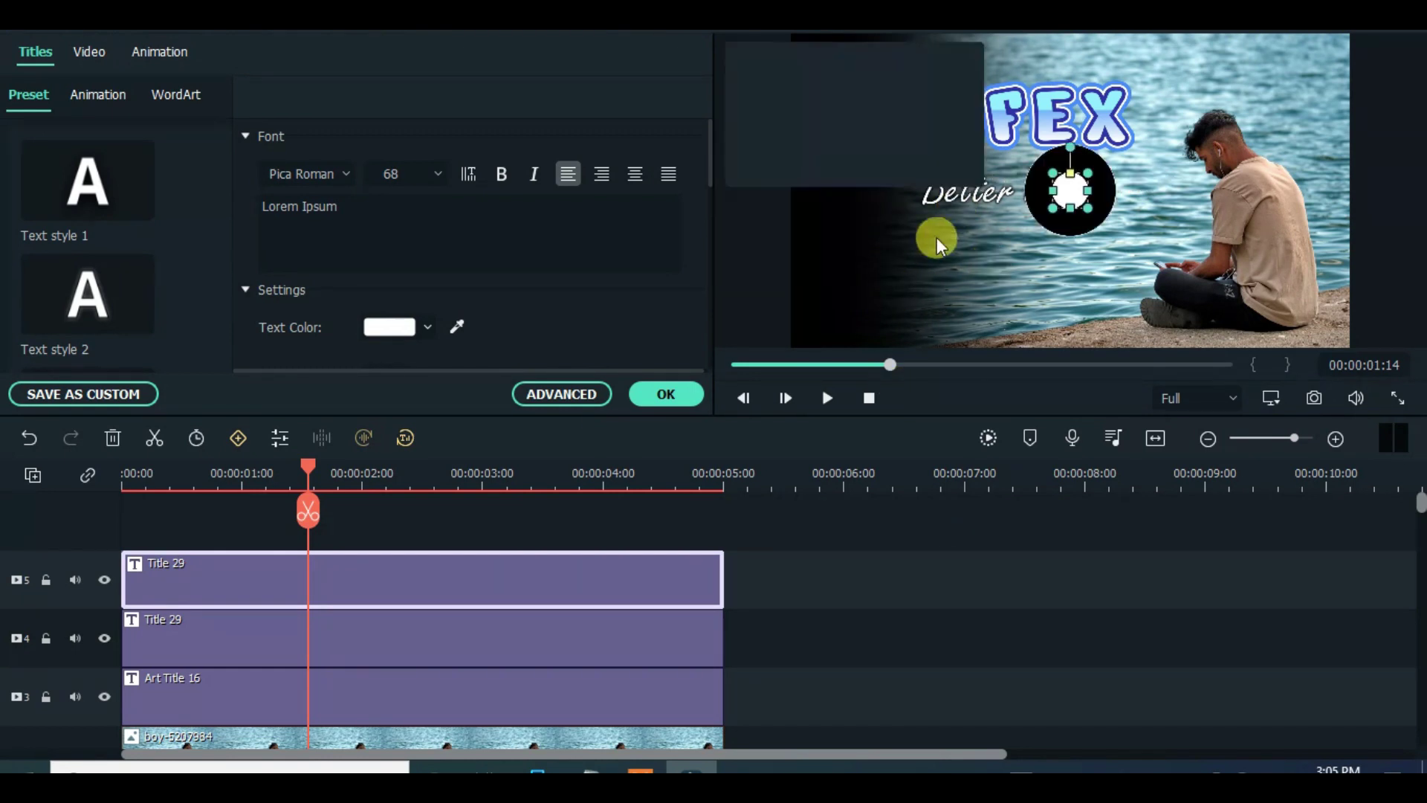
left_click_drag(901, 66, 248, 23)
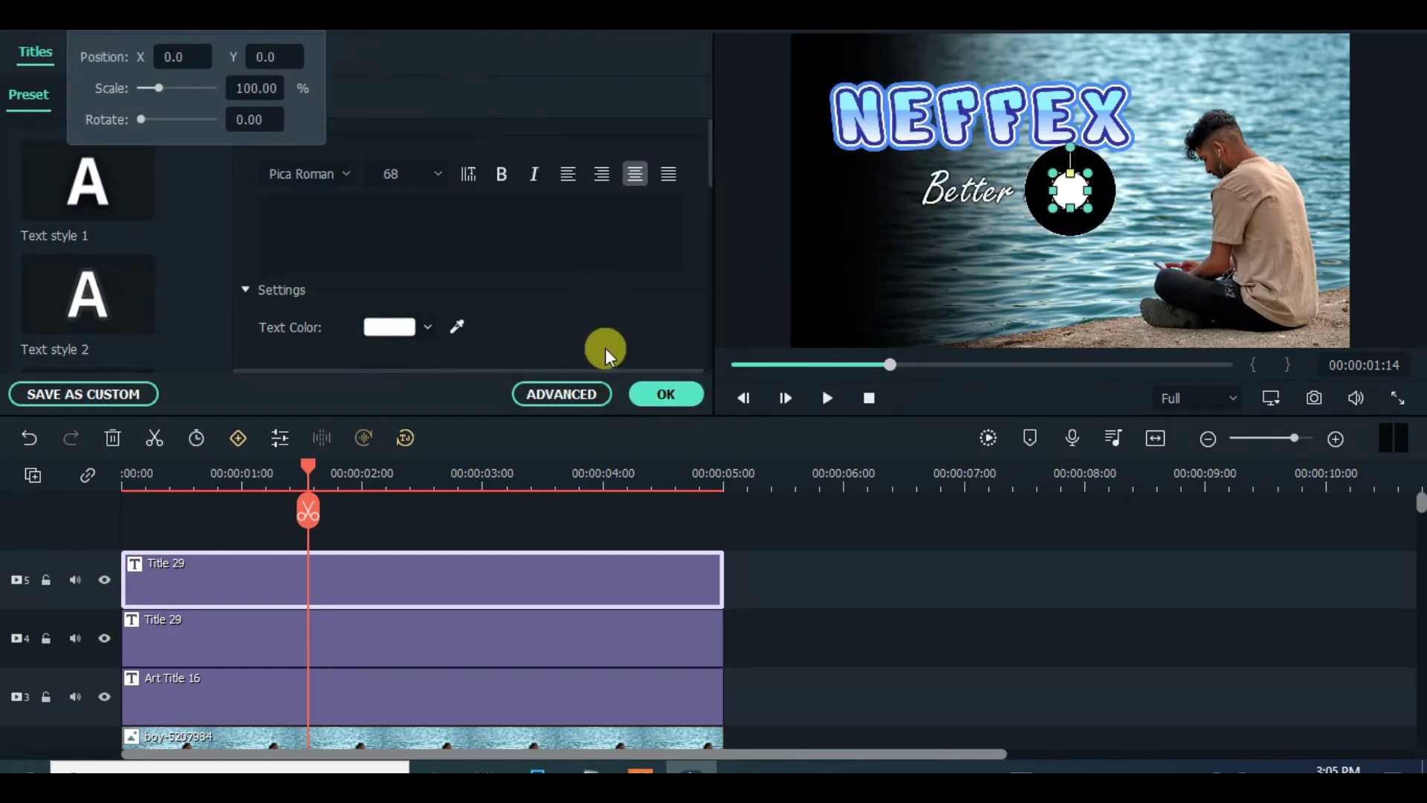
left_click(672, 399)
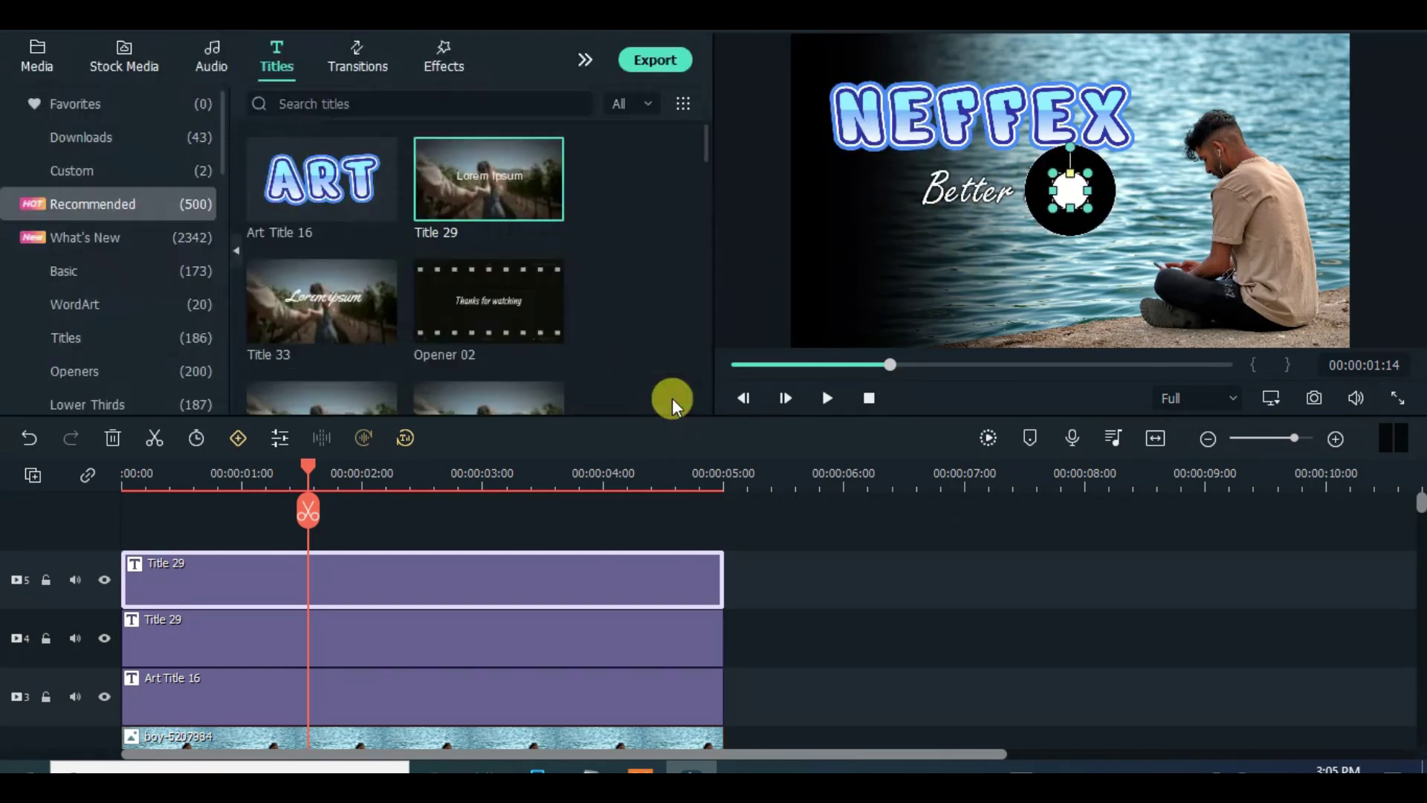
- Take a snapshot of the current frame with the circles and locate it in the project media
left_click(98, 113)
left_click(53, 71)
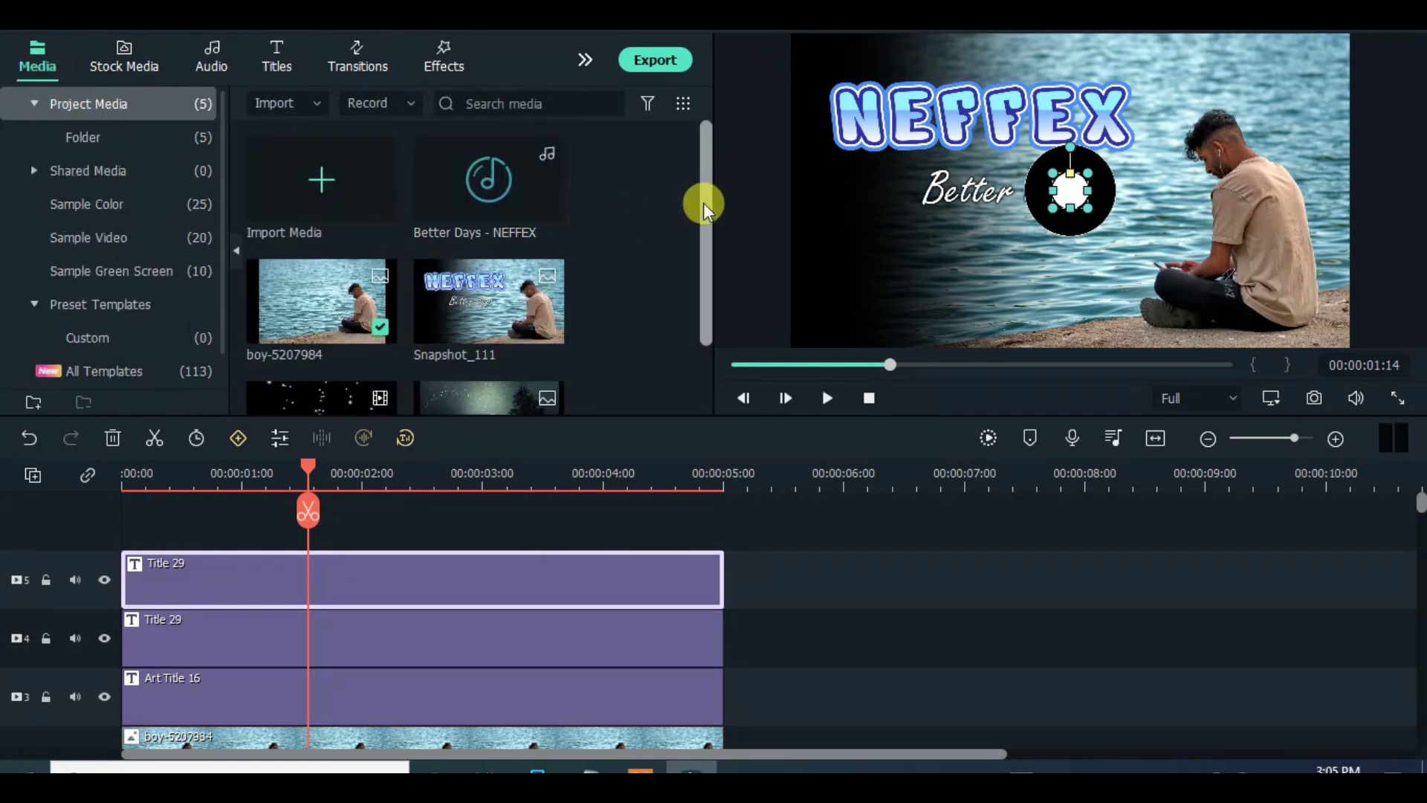
left_click_drag(703, 202, 726, 343)
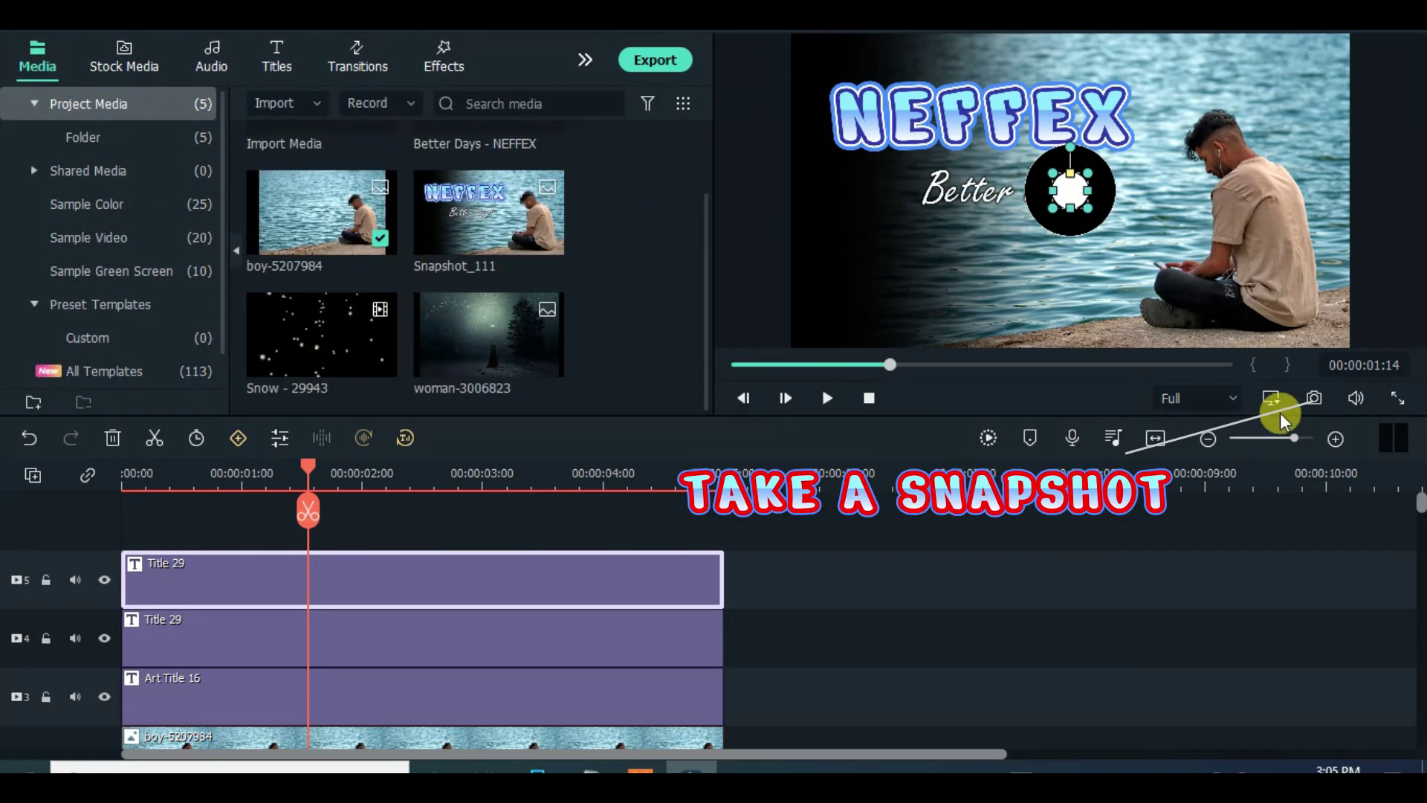
left_click(1315, 398)
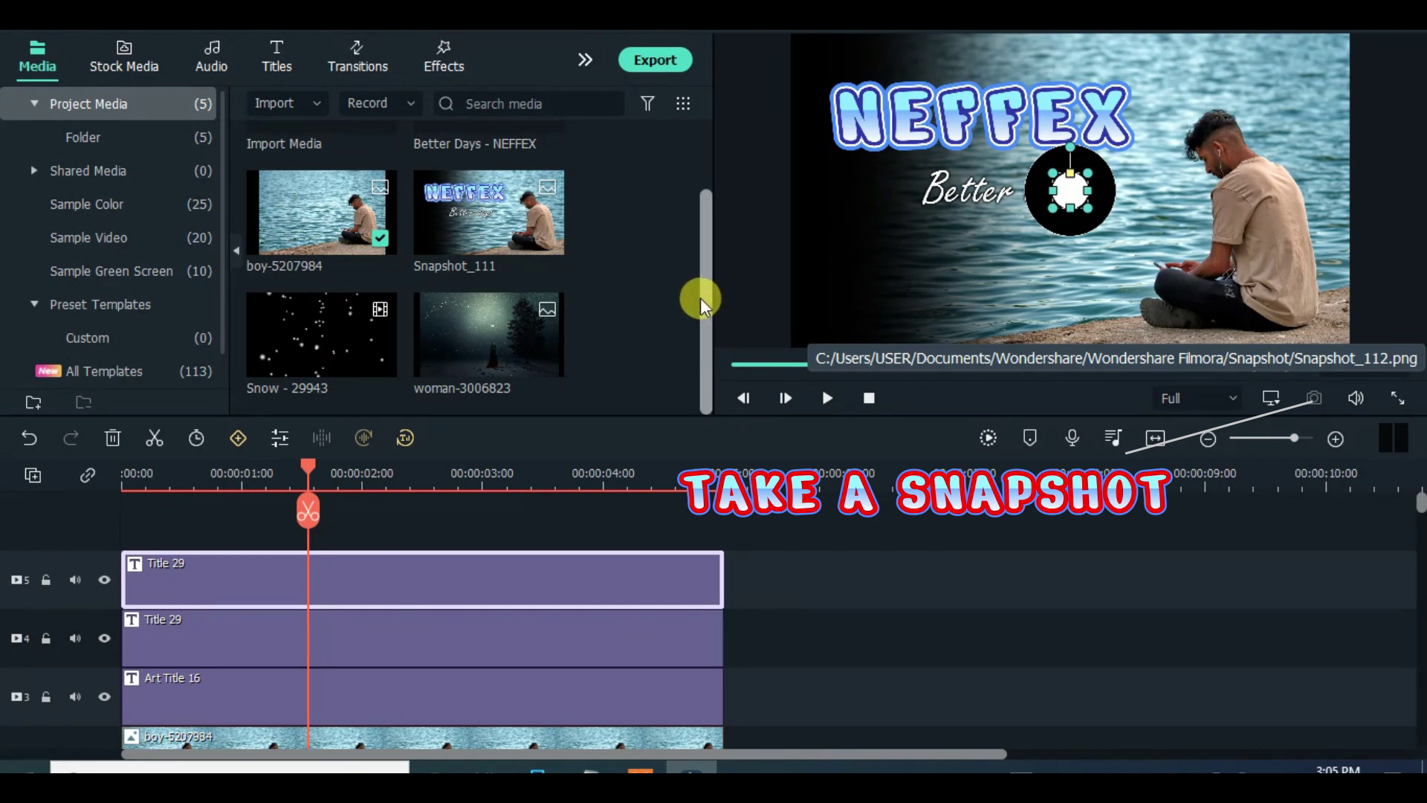
left_click_drag(705, 261, 697, 390)
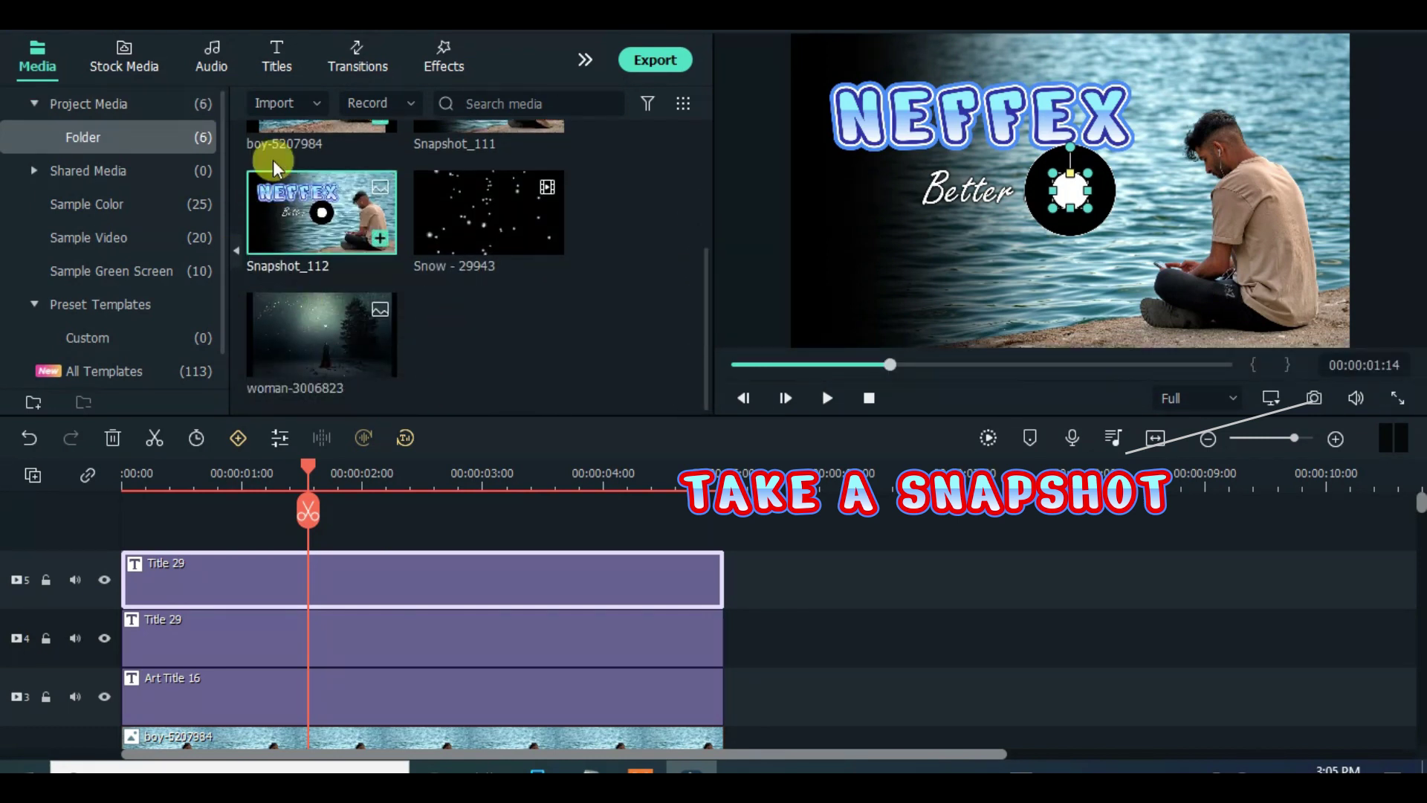
scroll(702, 337, "up", 1)
- Delete all clips from the timeline and remove the empty tracks
left_click_drag(753, 513, 250, 658)
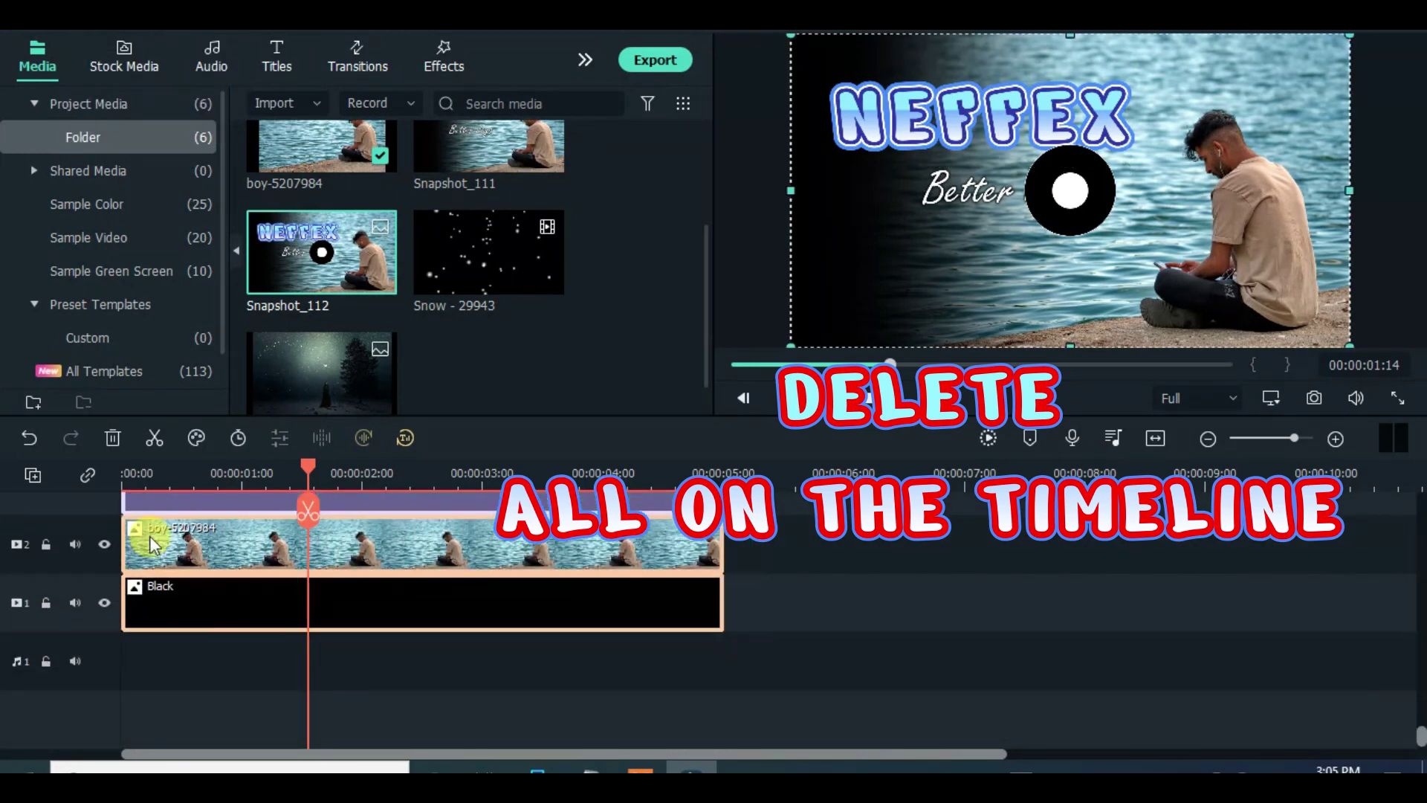
left_click(113, 438)
left_click(32, 475)
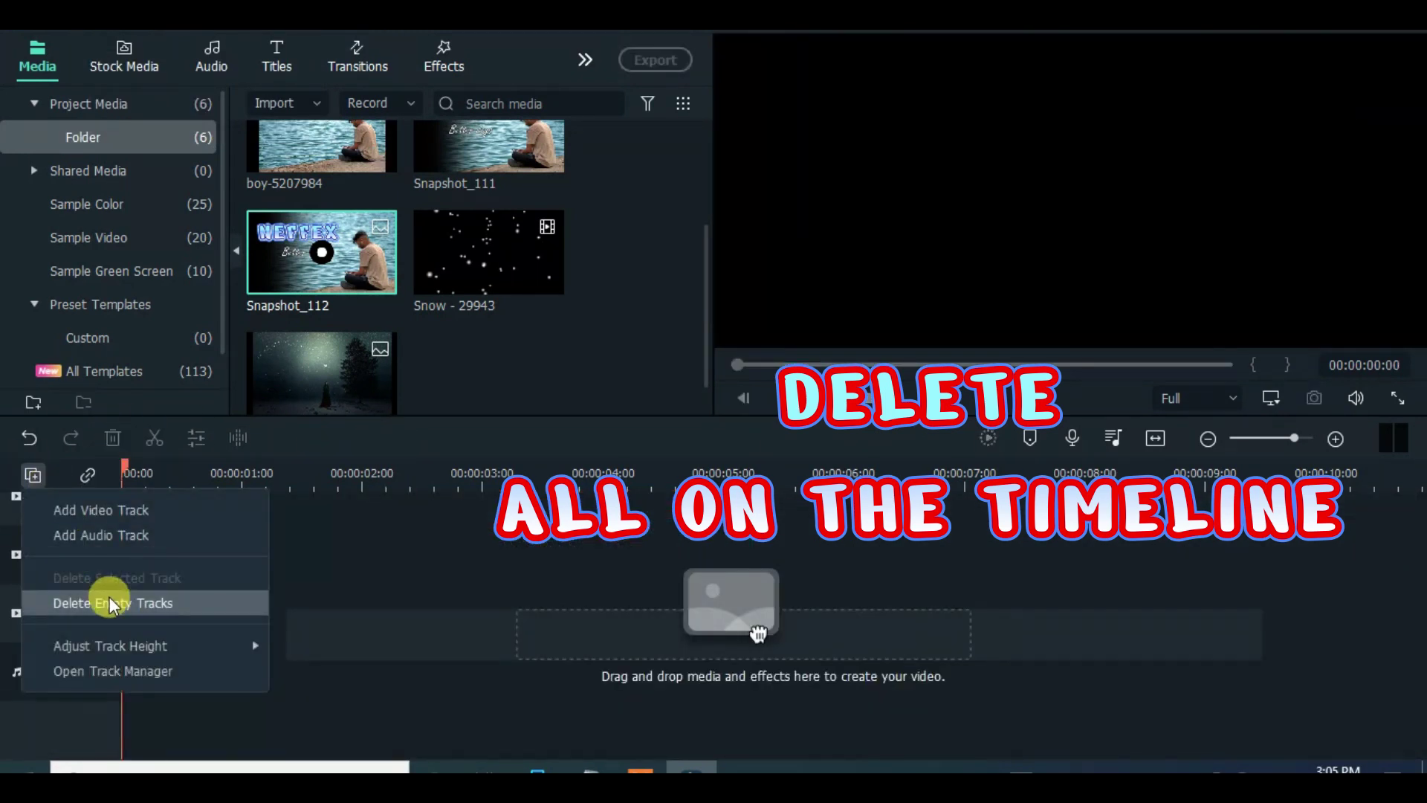
left_click(105, 595)
- Place the first snapshot, Snapshot_111, at the start of video track 1
scroll(704, 294, "up", 1)
scroll(704, 294, "up", 1)
left_click_drag(483, 256, 335, 592)
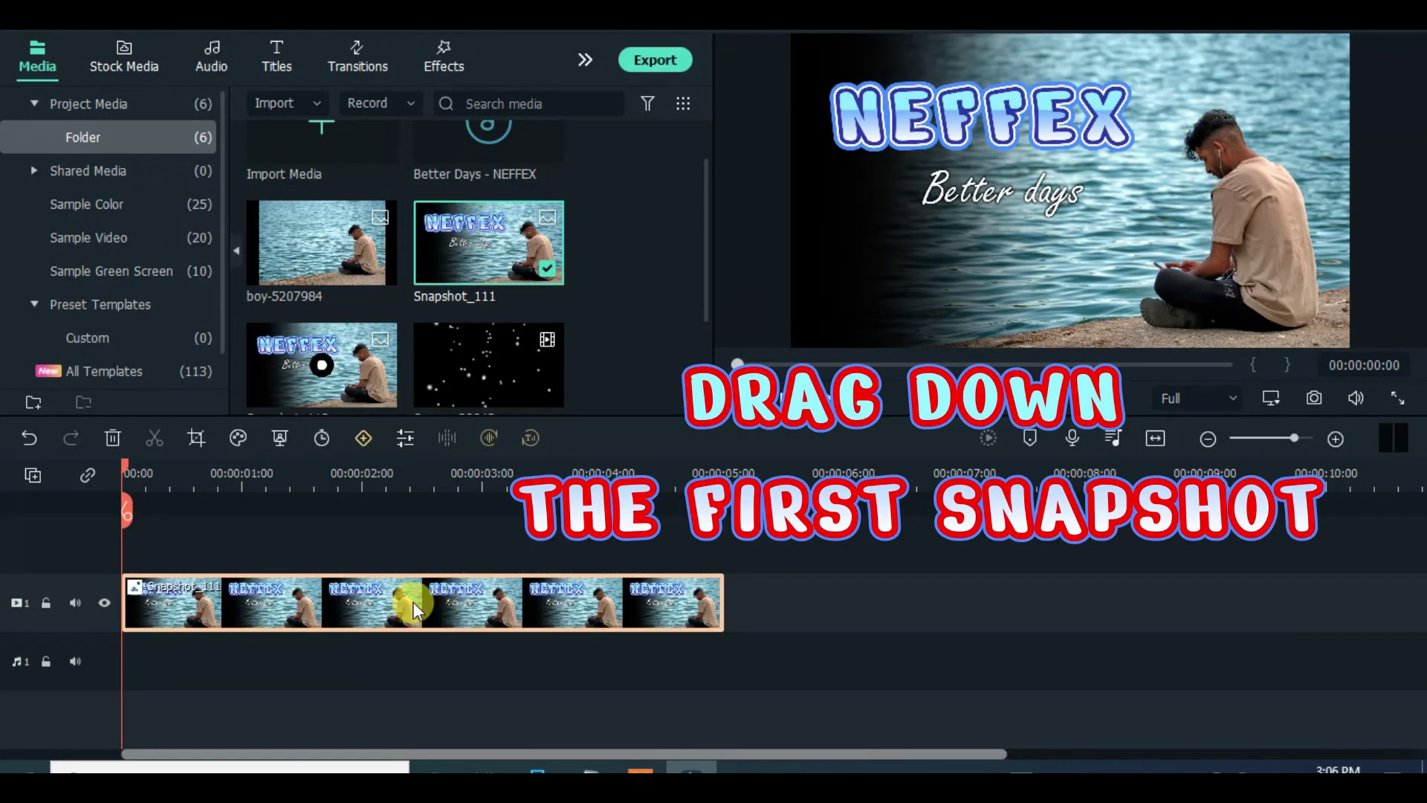
- Search the downloaded effects for "border" and apply the Border effect to the Snapshot_111 clip
left_click(457, 71)
left_click(186, 134)
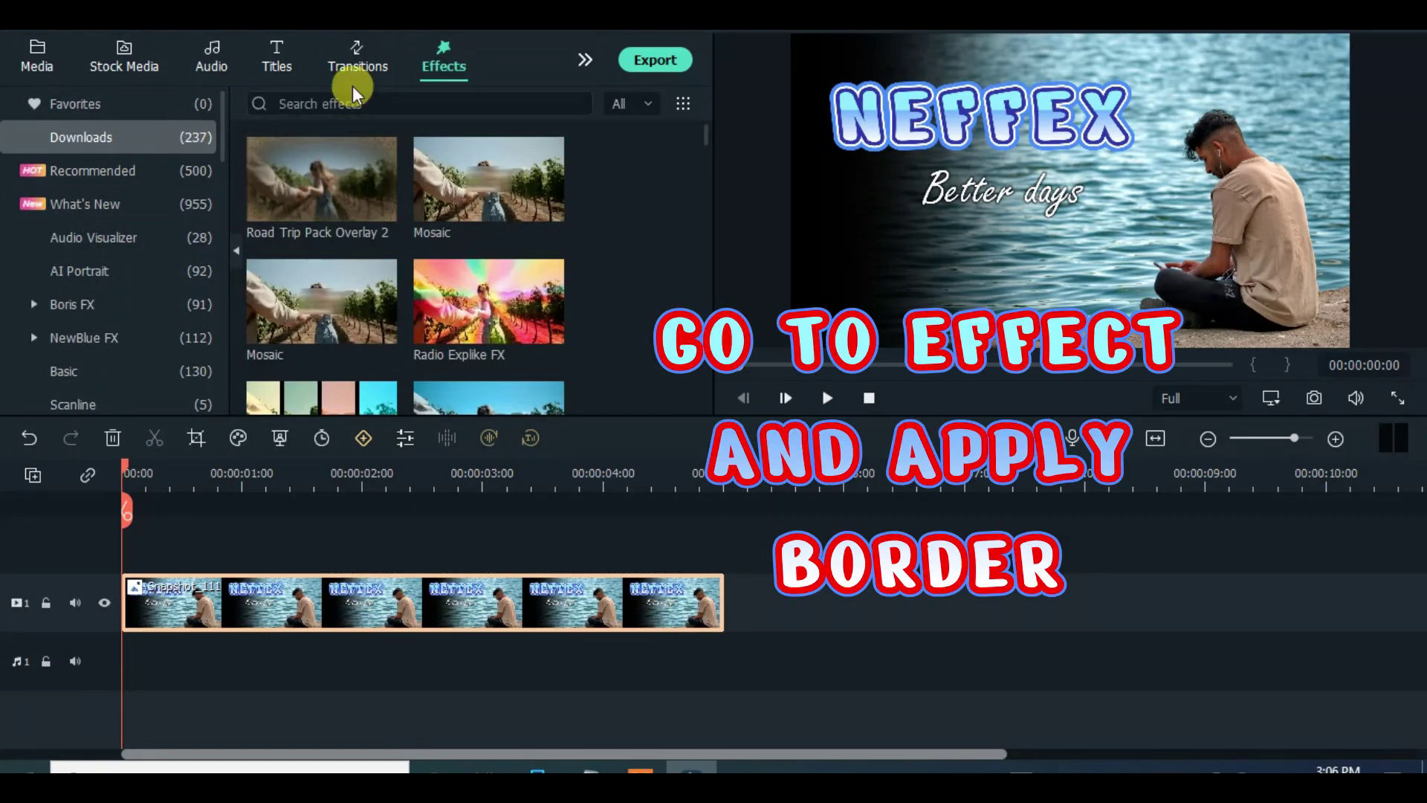
left_click(408, 96)
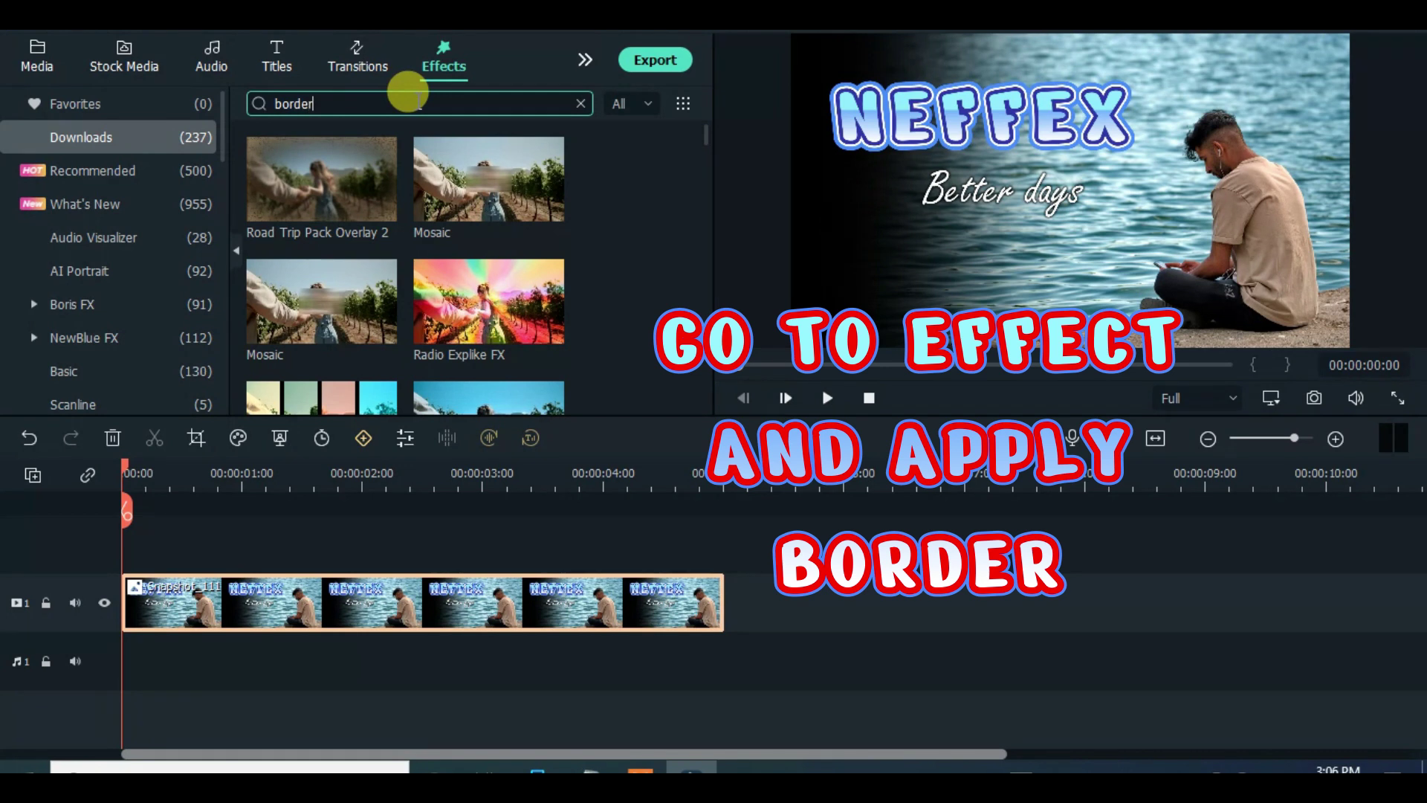
type("border")
key("Return")
left_click(311, 191)
left_click_drag(311, 191, 428, 601)
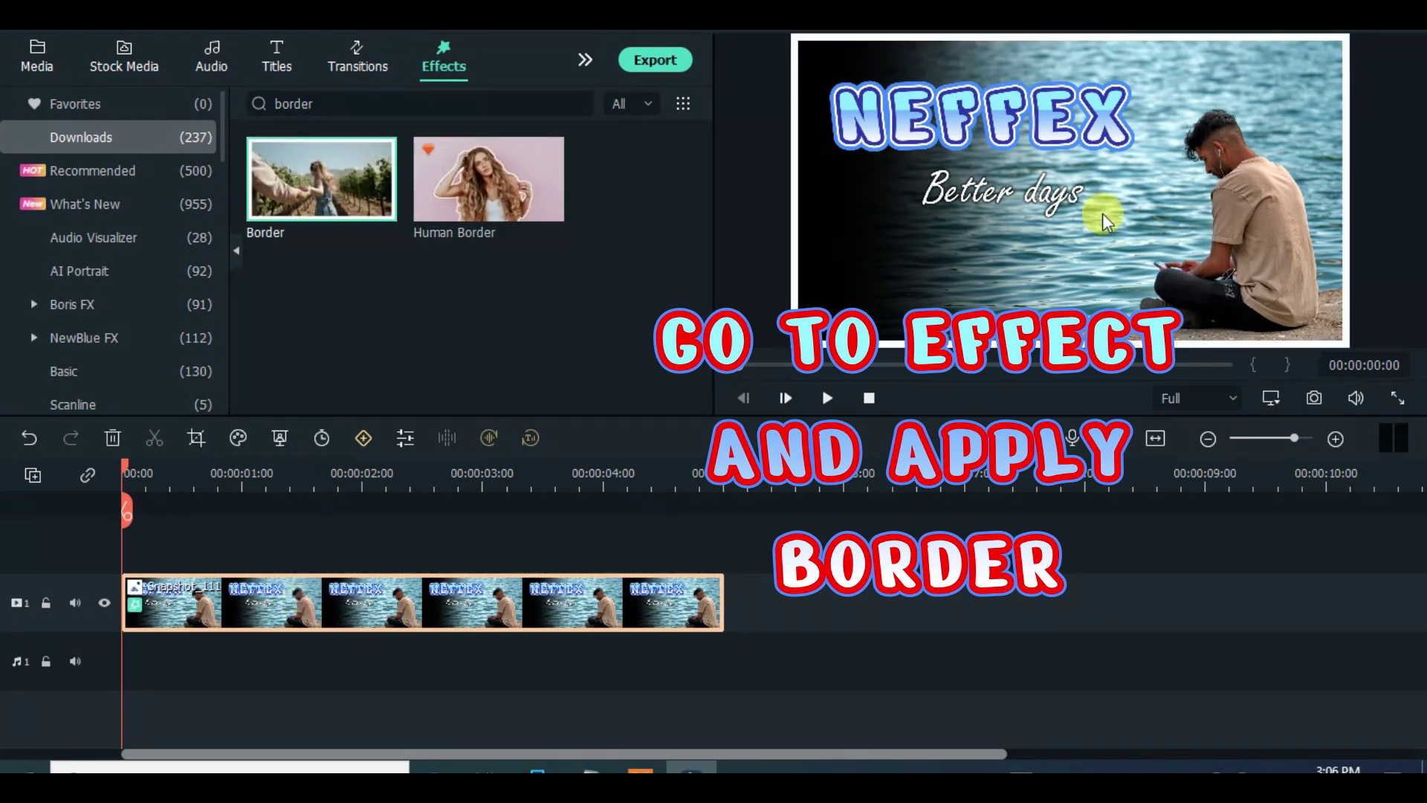
- Set the Border effect's end colour to black, size to 2.00 and blur to 3.28 on the Snapshot_111 clip
double_click(405, 595)
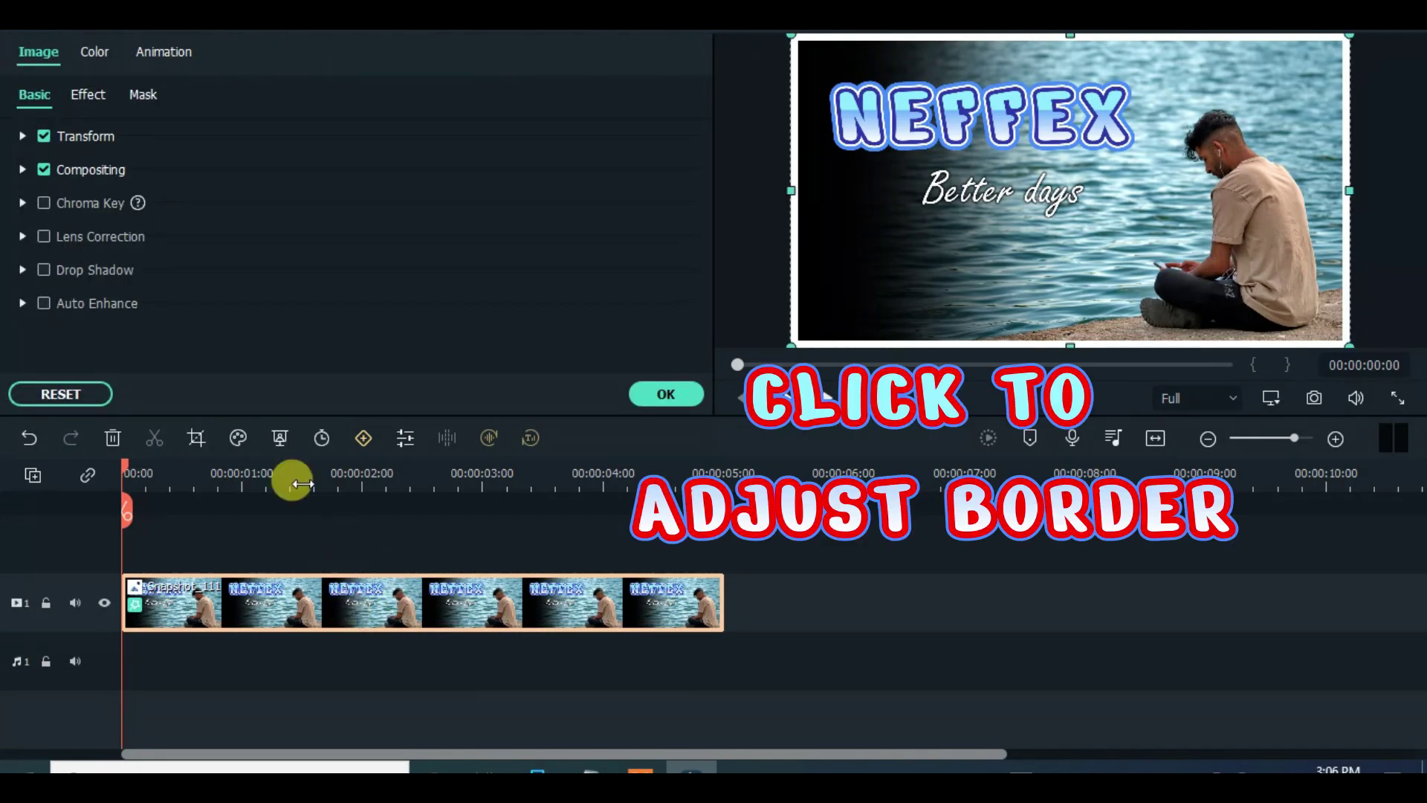
left_click(87, 95)
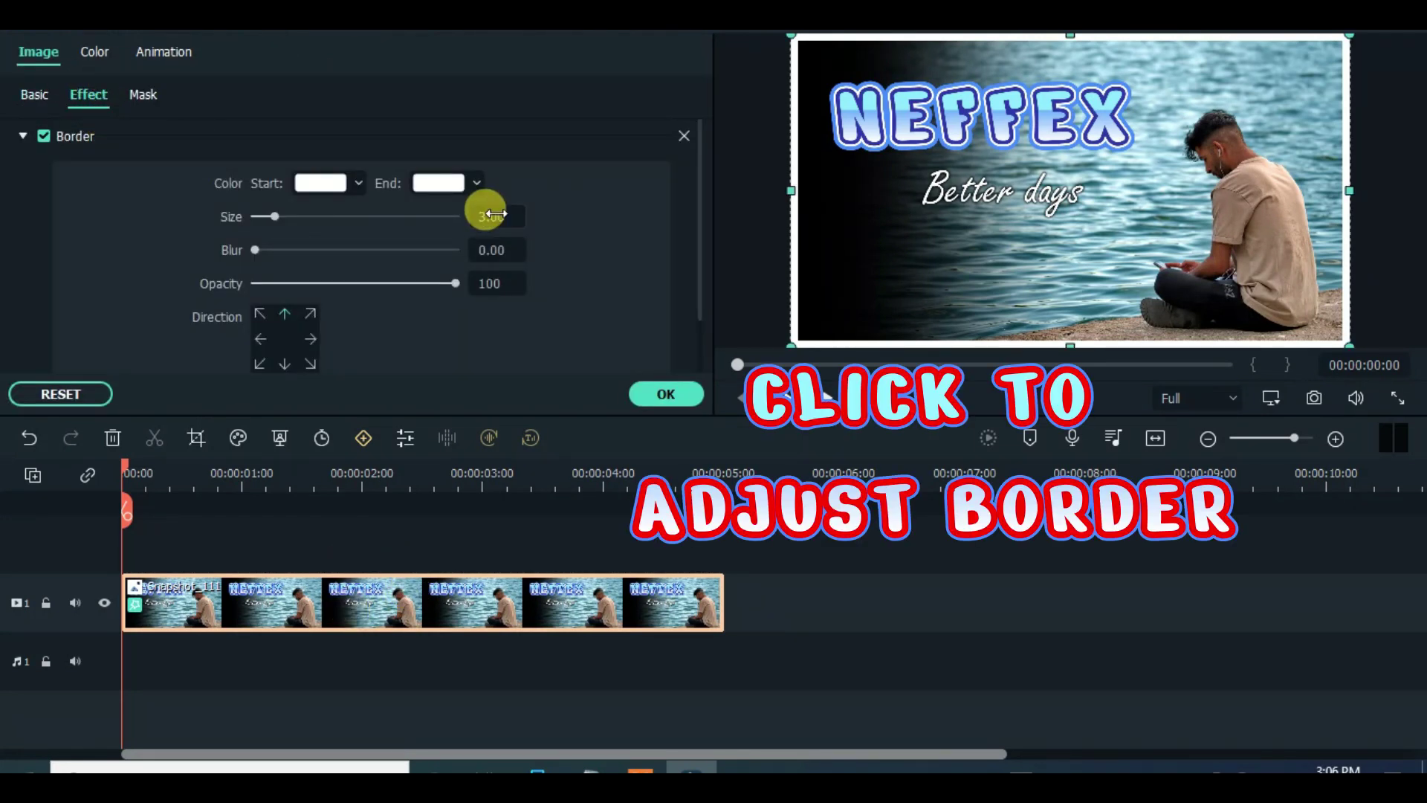
key("Return")
left_click(462, 182)
left_click(418, 304)
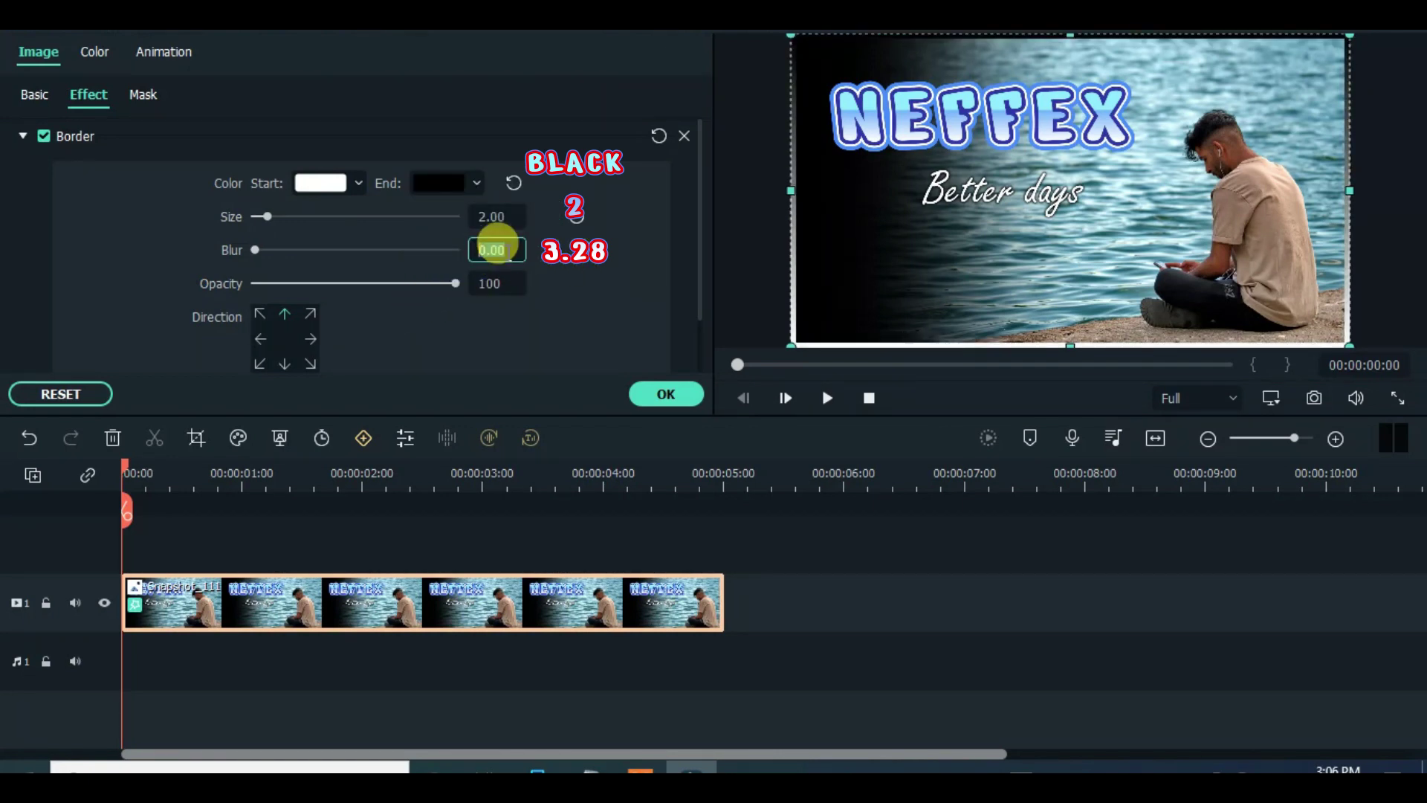
left_click(497, 250)
type("3.28")
key("Return")
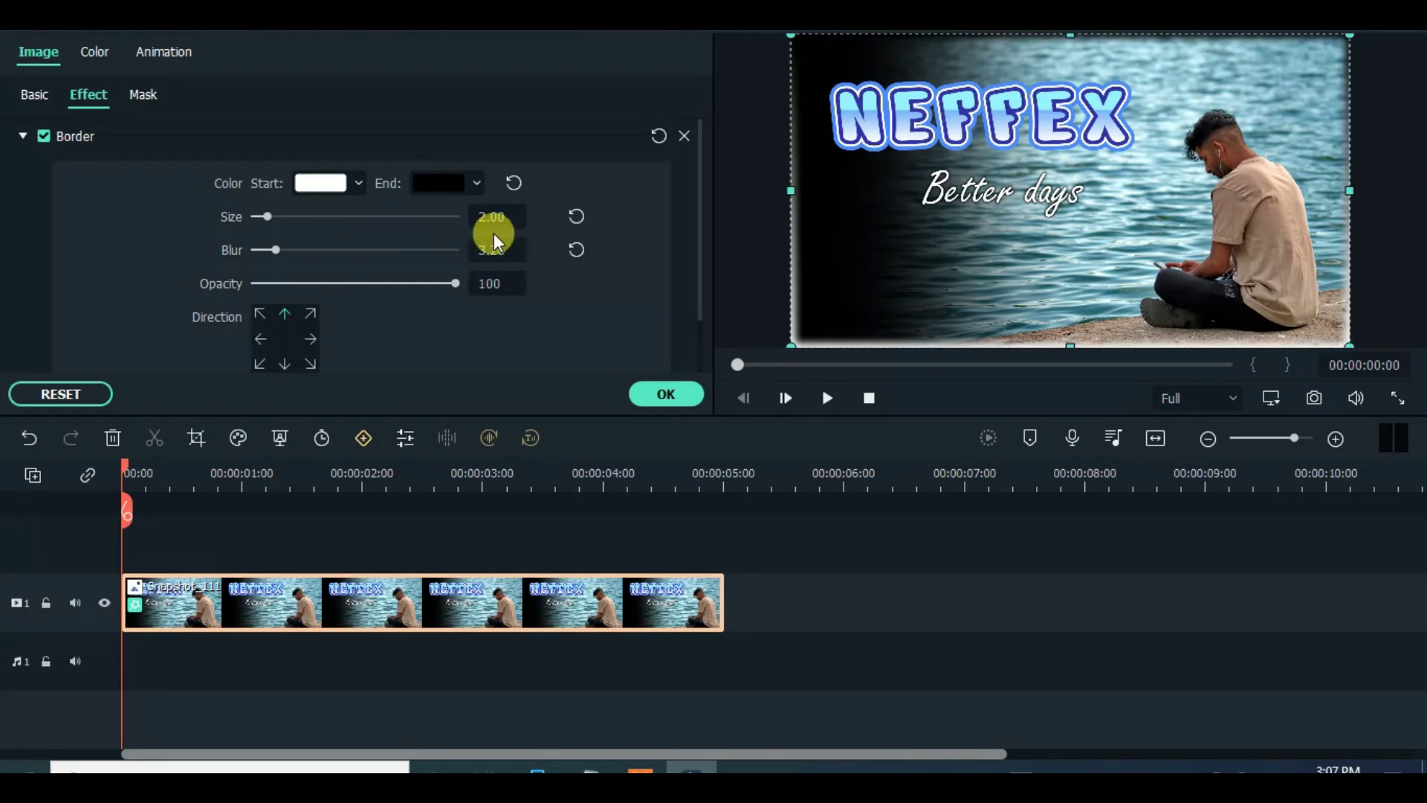
- Enable a drop shadow on the Snapshot_111 clip with blur 34 and black shadow colour, and confirm the settings
left_click(33, 101)
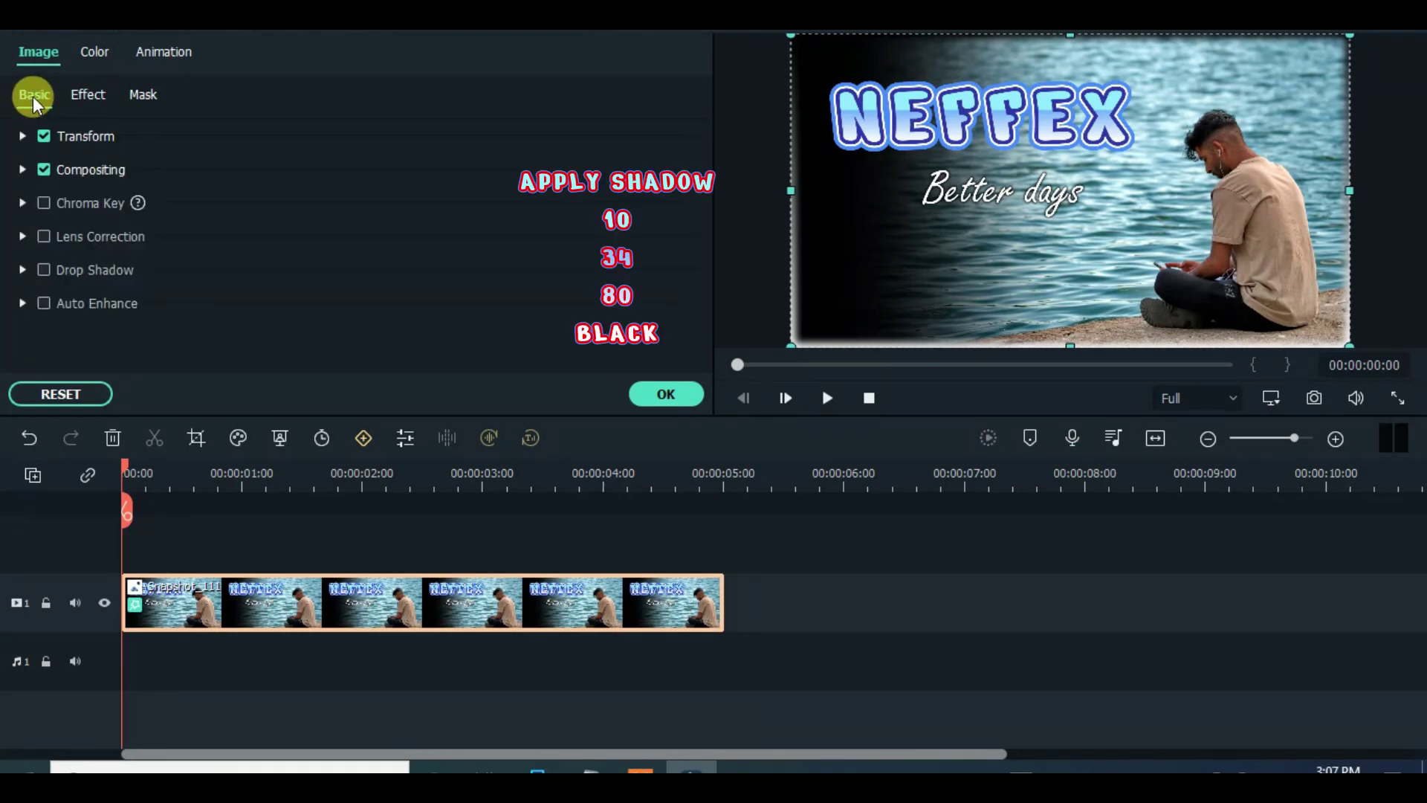
left_click(42, 269)
left_click_drag(701, 195, 701, 252)
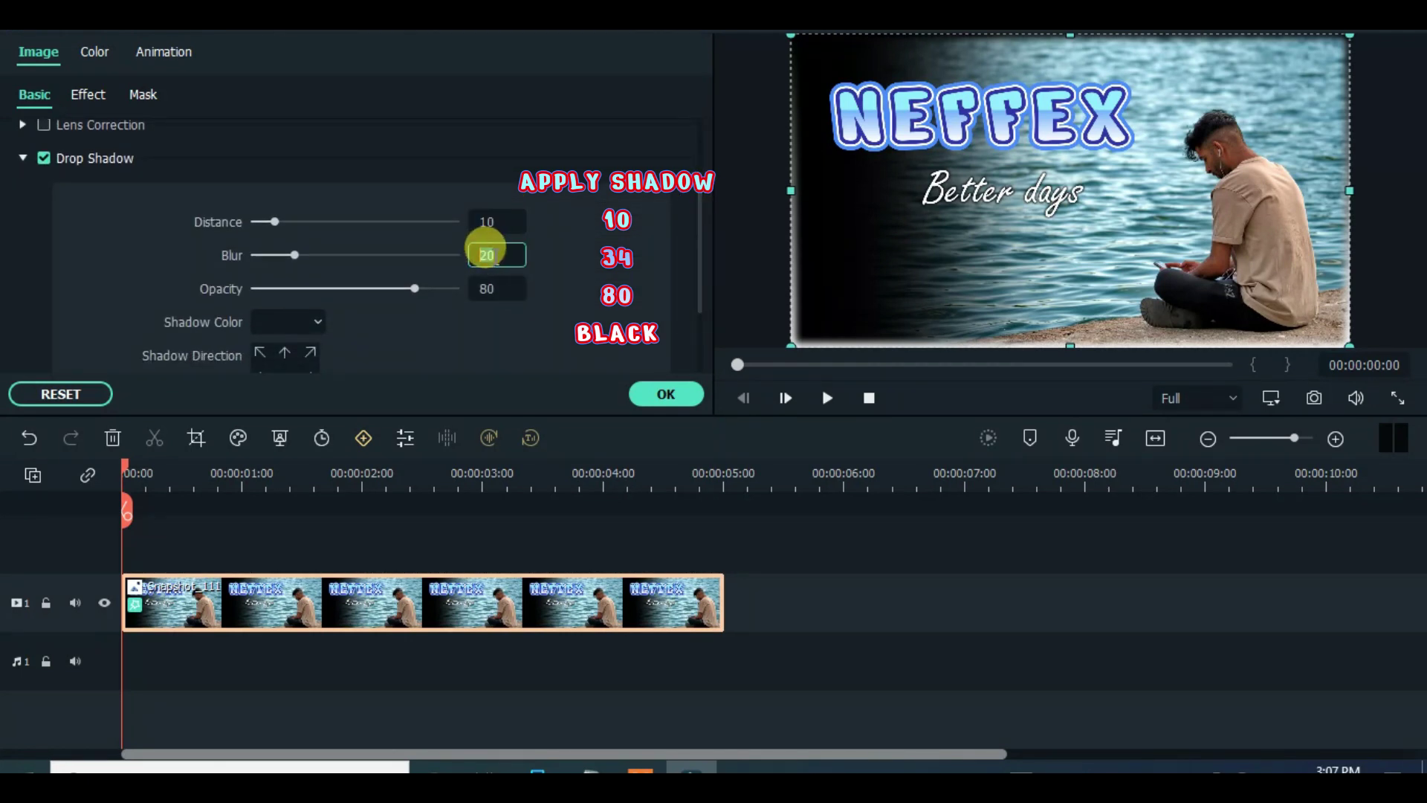
type("34")
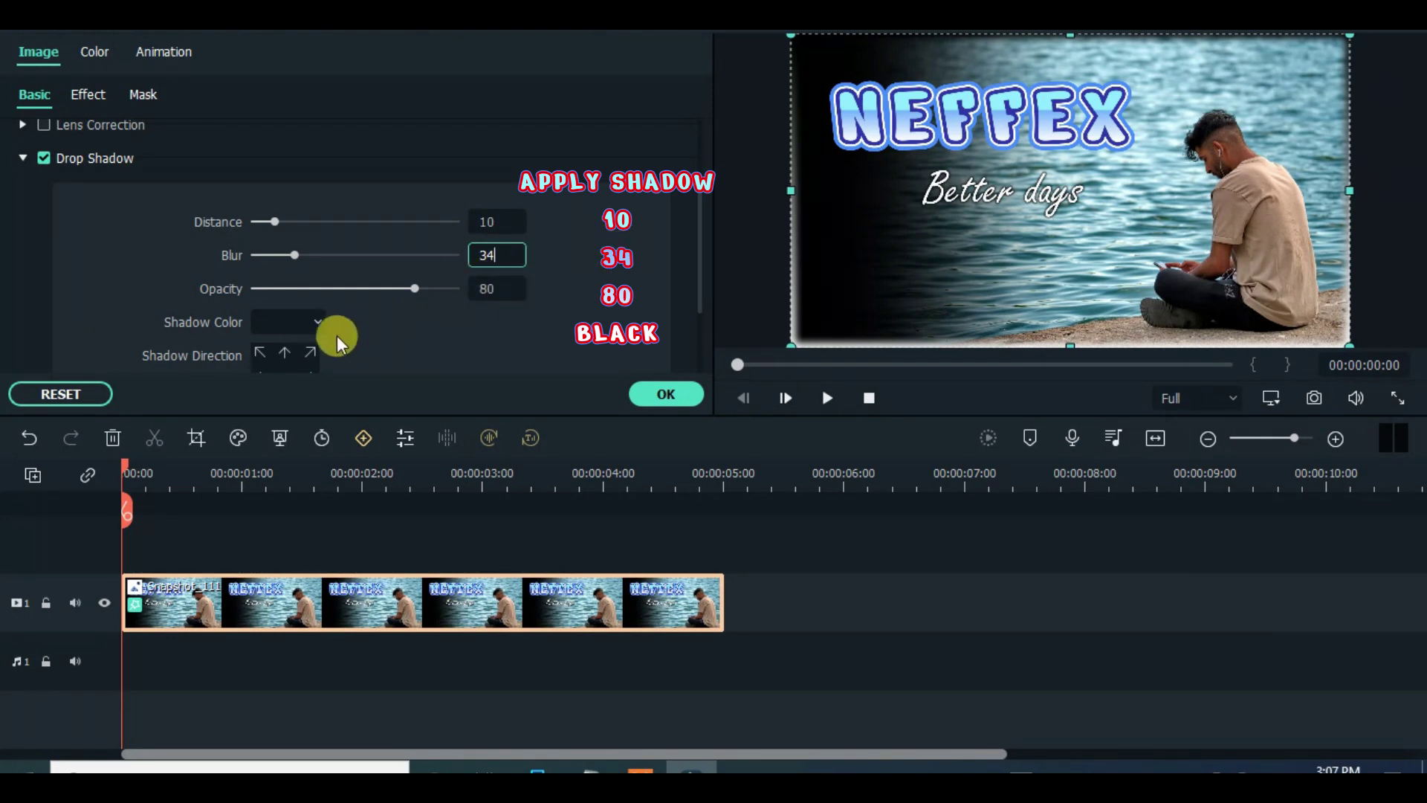
left_click(316, 327)
left_click(260, 441)
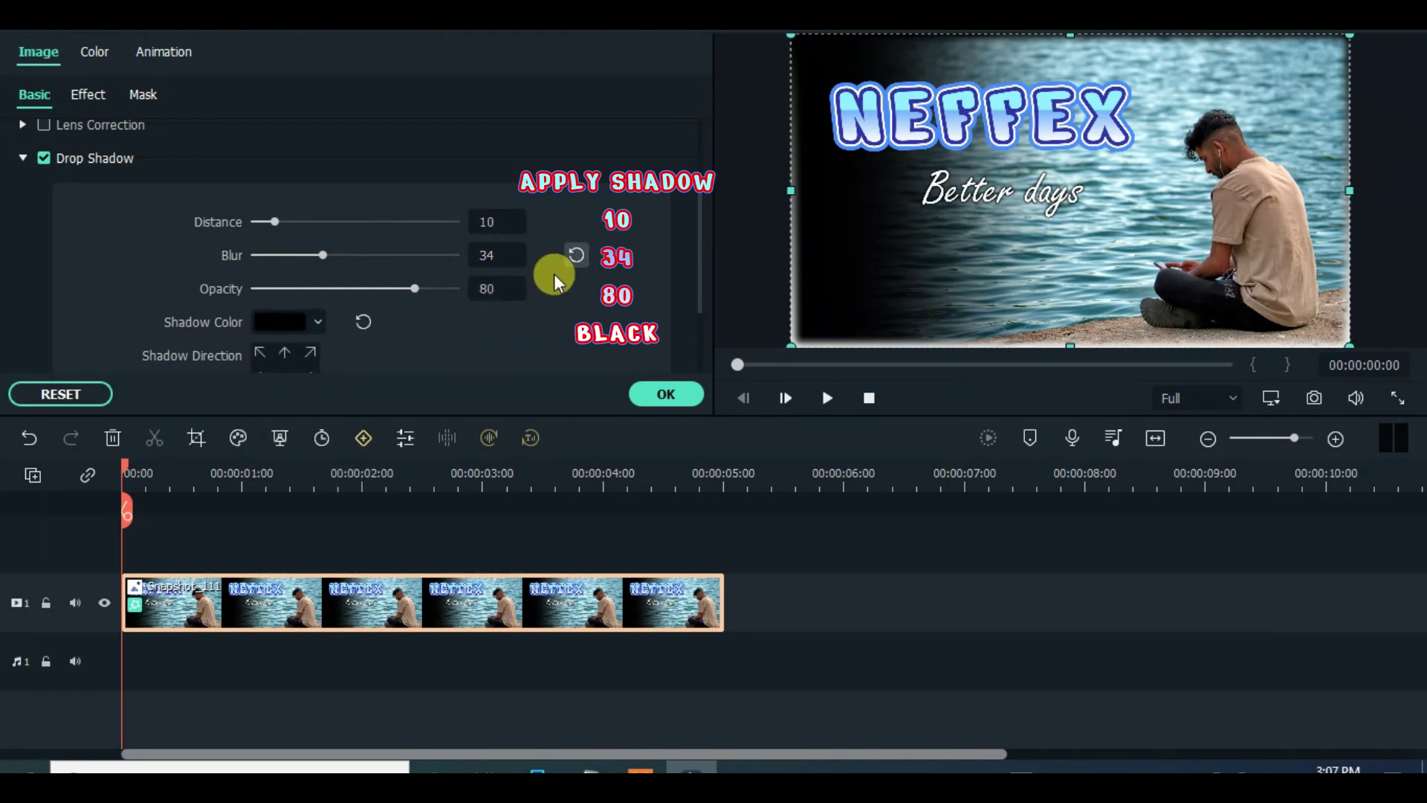
left_click(674, 399)
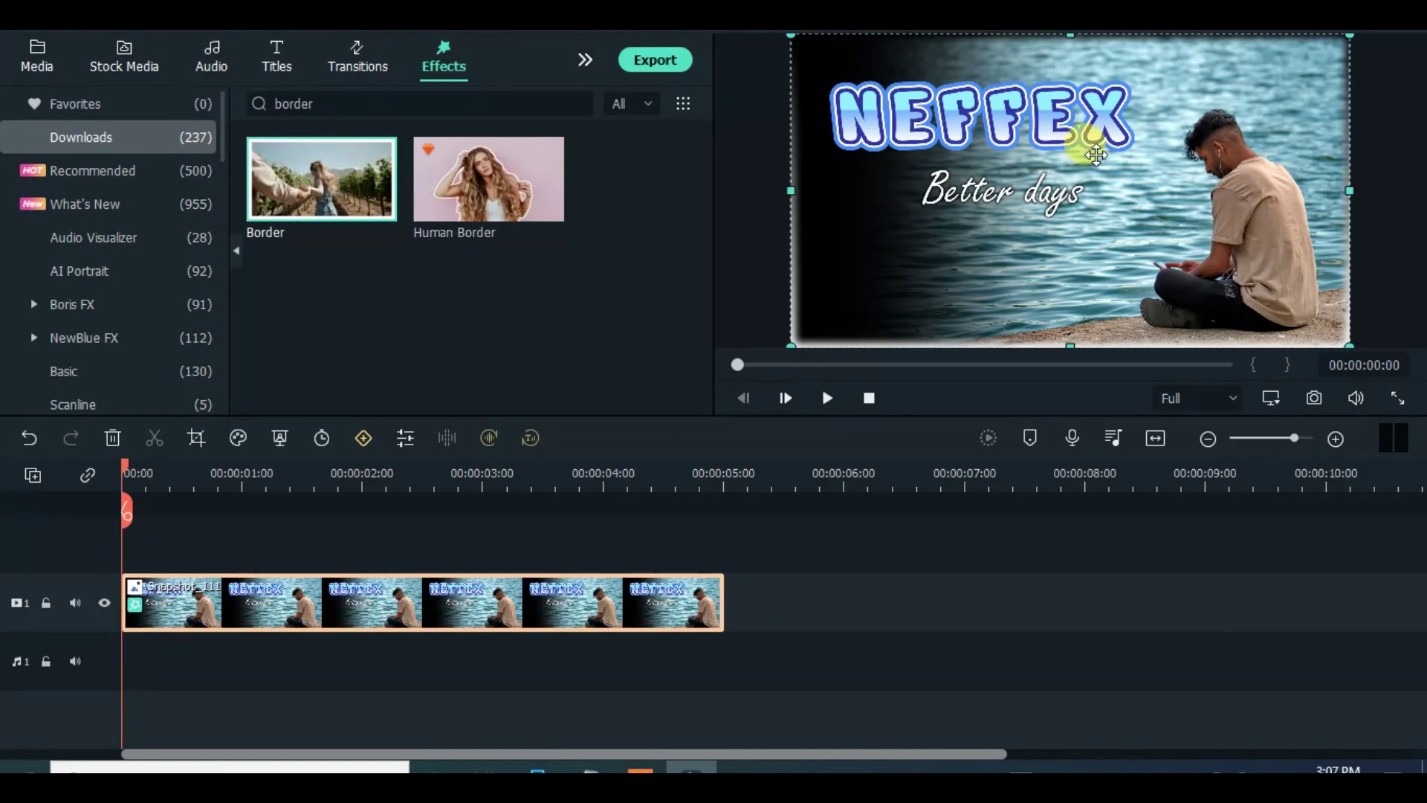
- Shrink the Snapshot_111 picture to a small, narrow cover near the left side of the frame
left_click_drag(1347, 39, 1096, 156)
left_click_drag(930, 238, 968, 196)
left_click_drag(1098, 115, 924, 111)
left_click(924, 175)
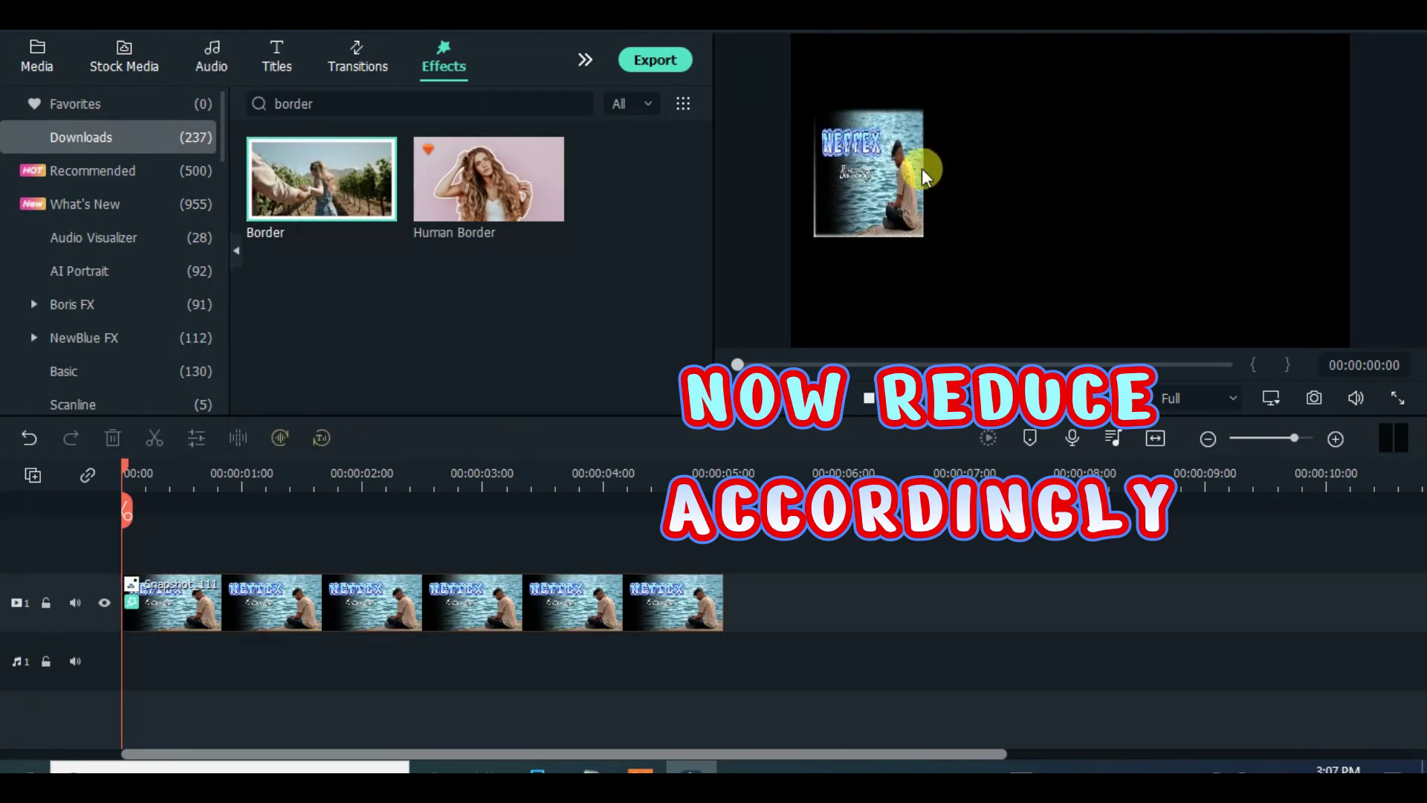
- Move the Snapshot_111 clip up to track 2 and place Snapshot_112 beneath it on track 1 at the timeline start
left_click(37, 56)
scroll(271, 266, "down", 2)
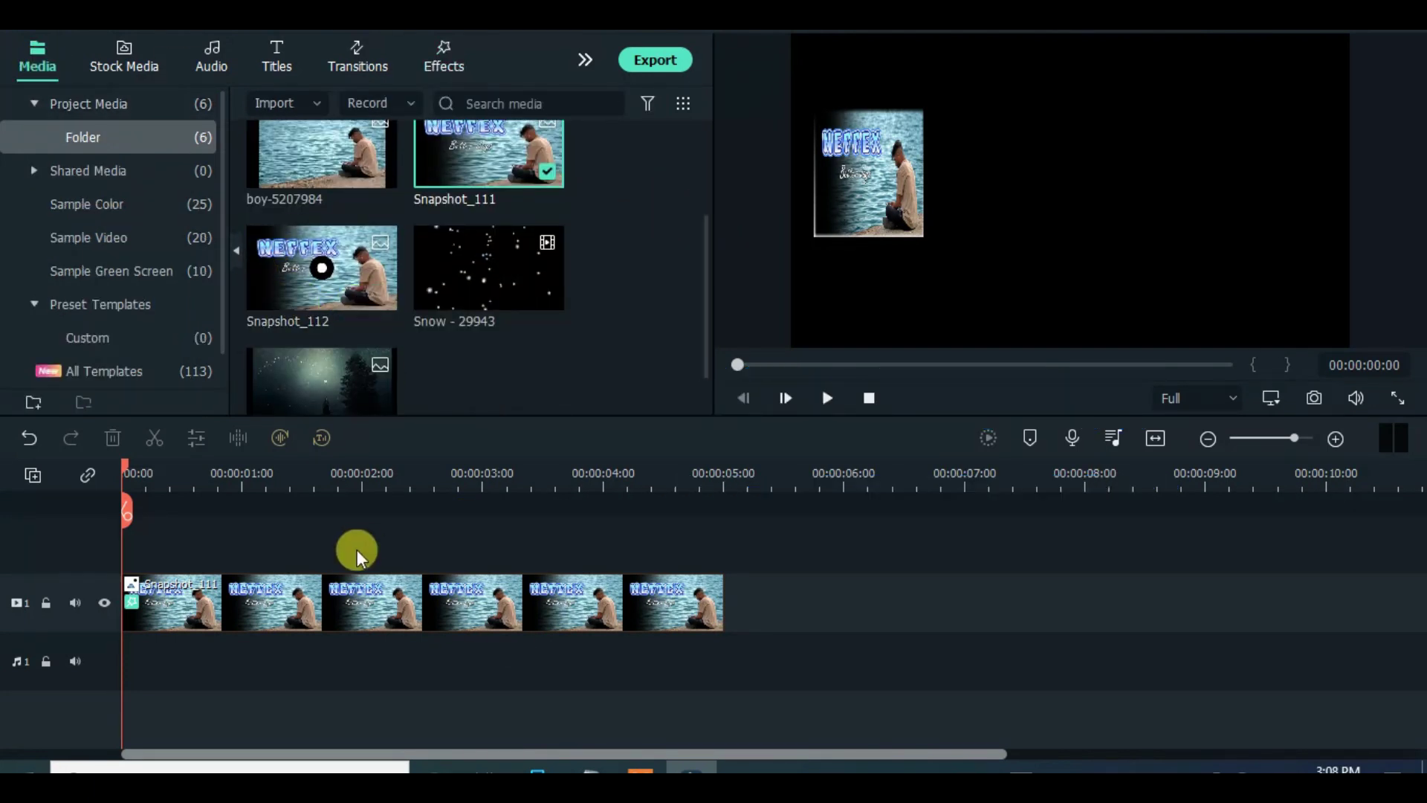
left_click_drag(345, 596, 319, 552)
left_click_drag(309, 275, 160, 659)
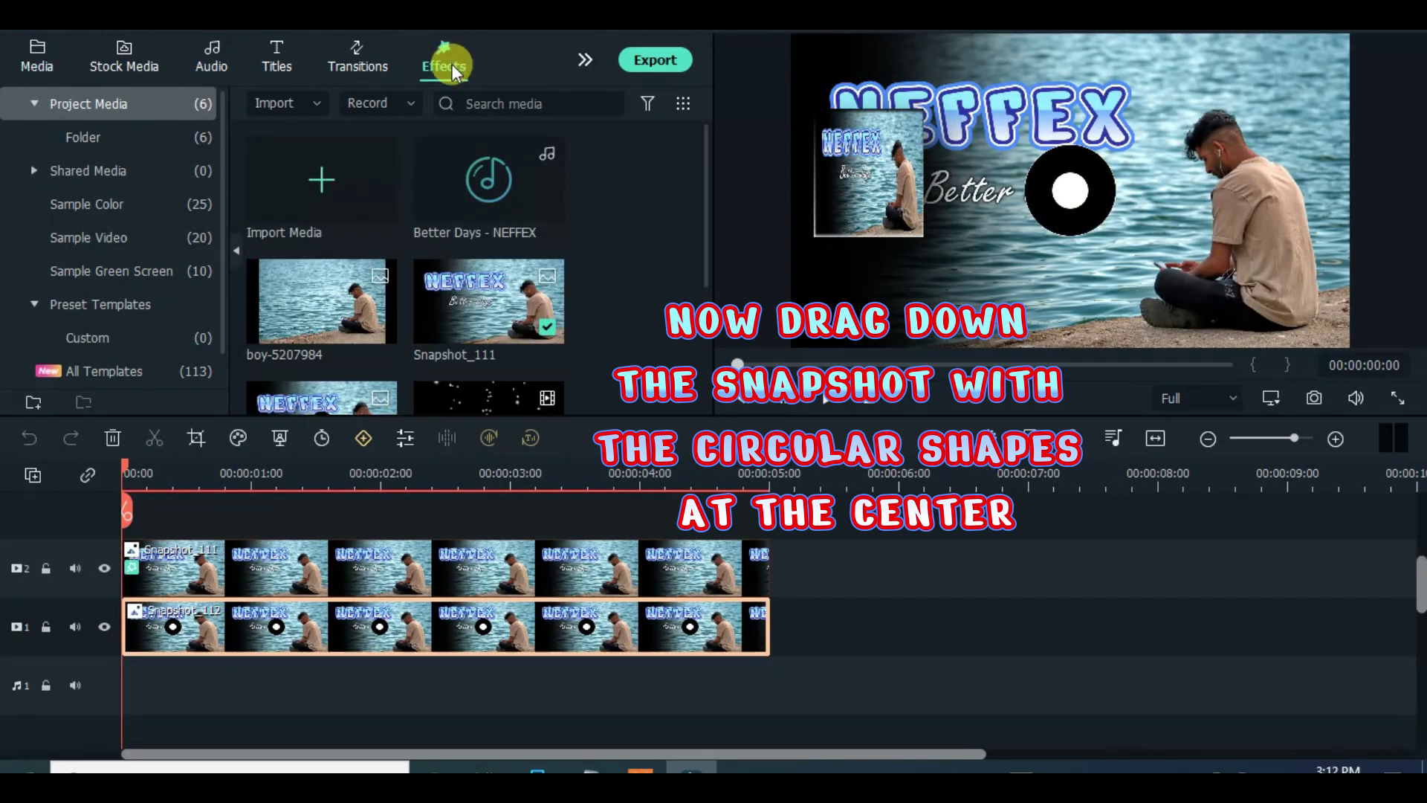
- Search the downloaded effects for "image mask" and apply the Image Mask effect to the Snapshot_112 clip
left_click(455, 72)
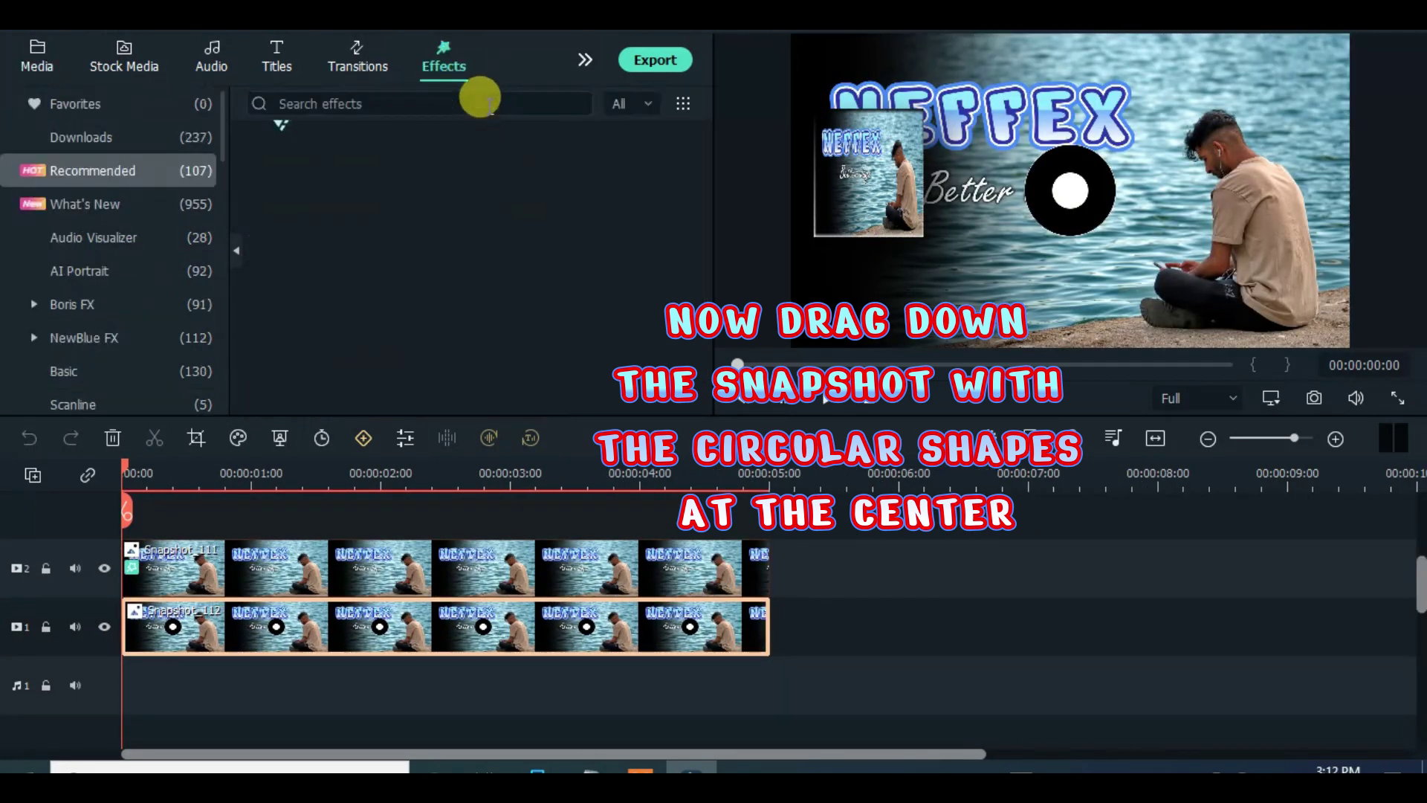
left_click(487, 97)
type("image mask")
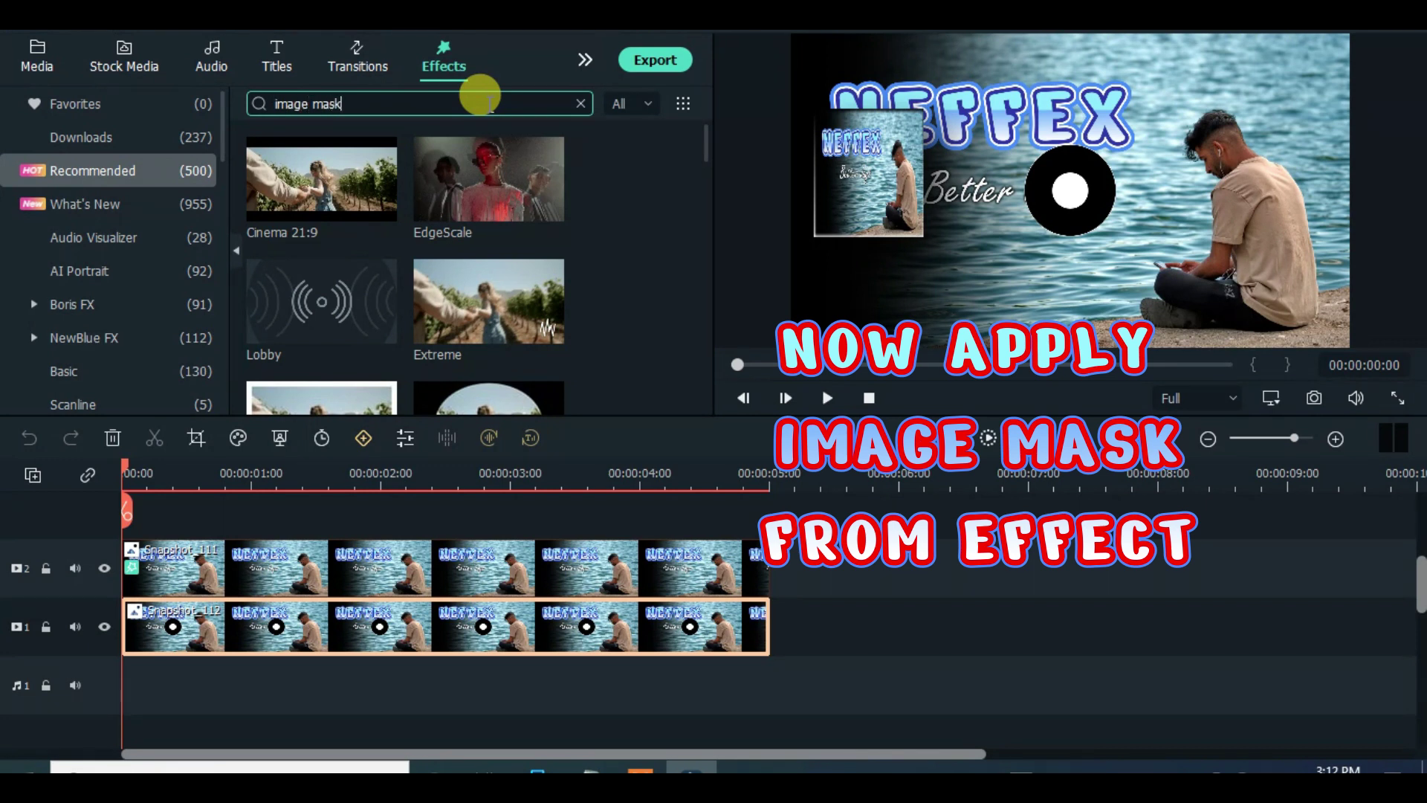
left_click(195, 137)
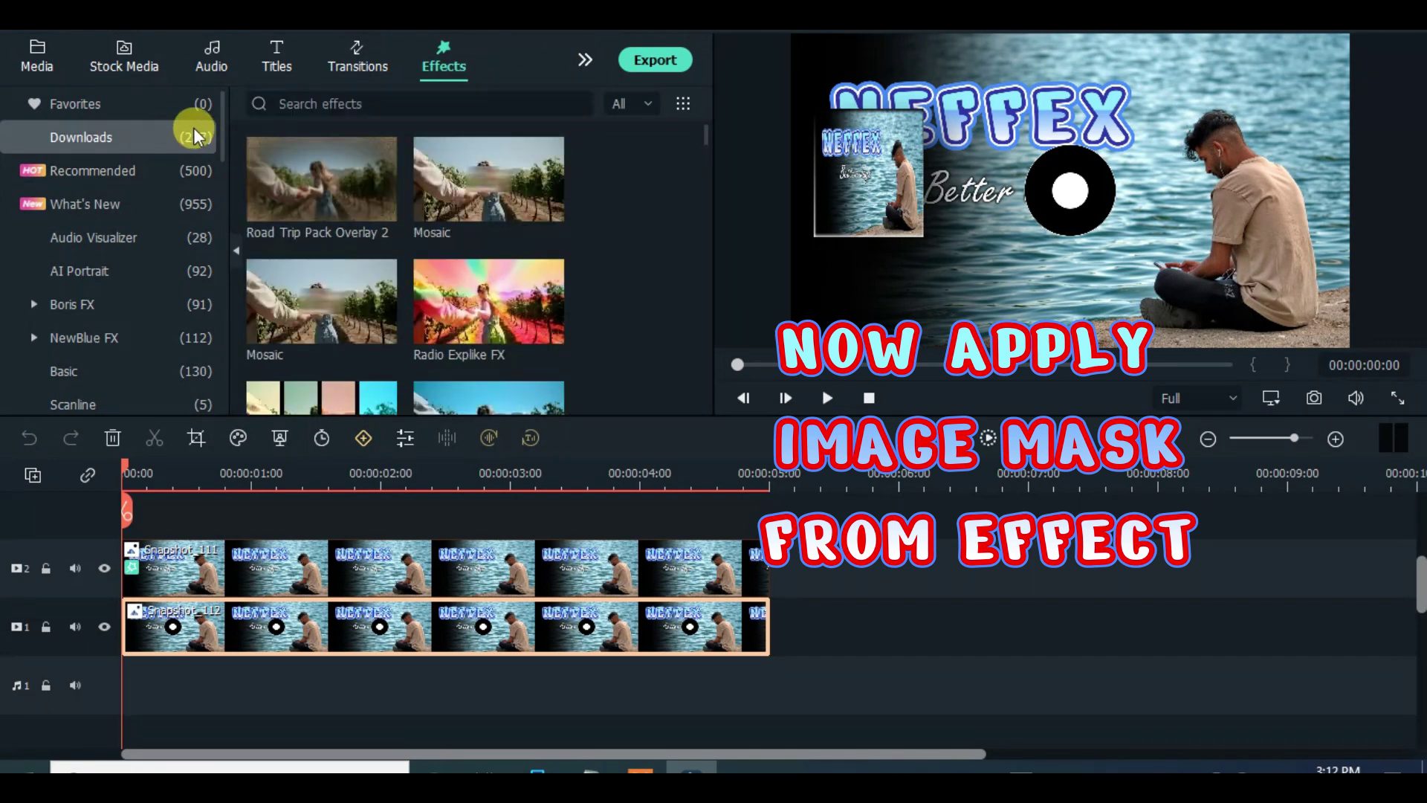
left_click(372, 98)
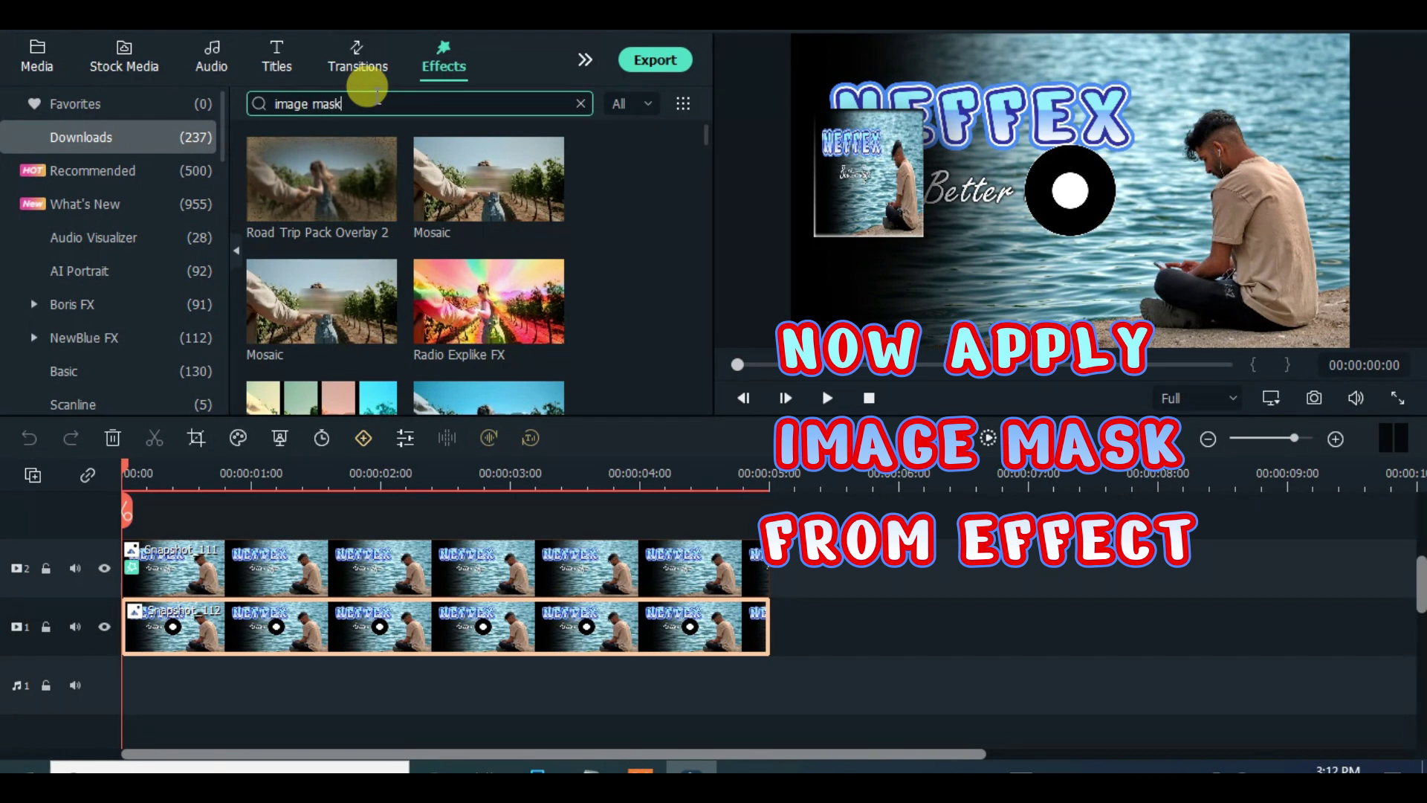
left_click_drag(305, 175, 636, 621)
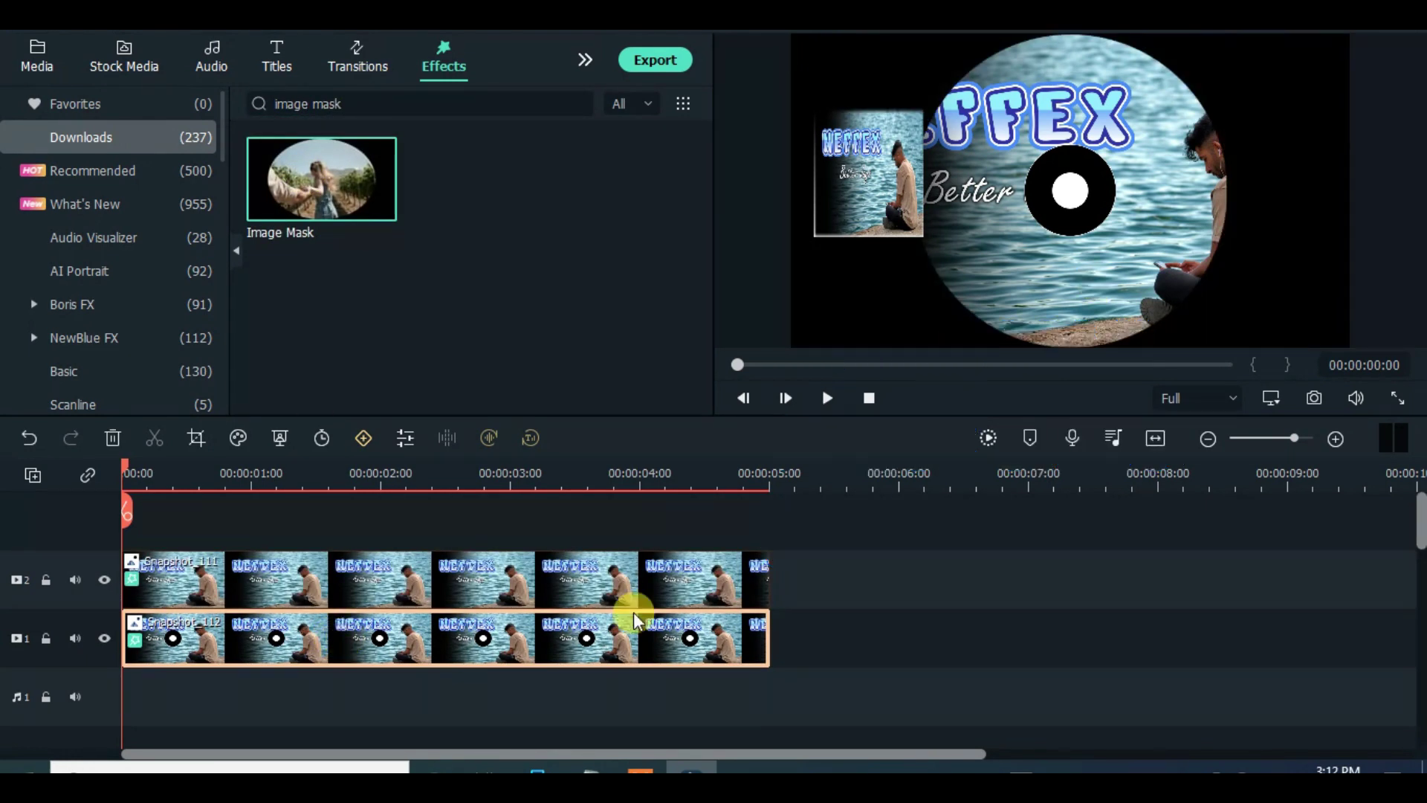
- Shrink the Snapshot_112 disc to about the cover's height, leaving its edge showing beside the cover
double_click(547, 651)
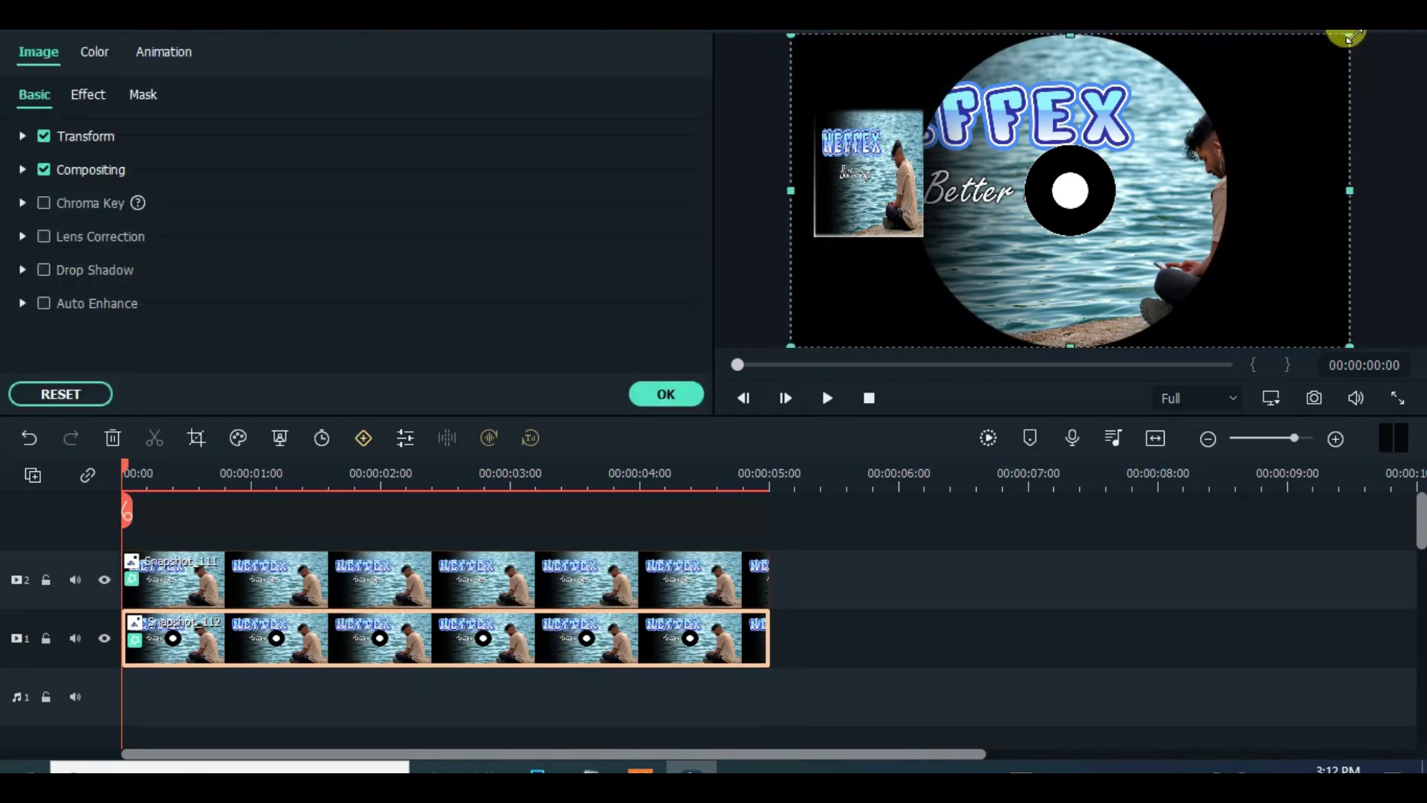
left_click_drag(1348, 37, 938, 163)
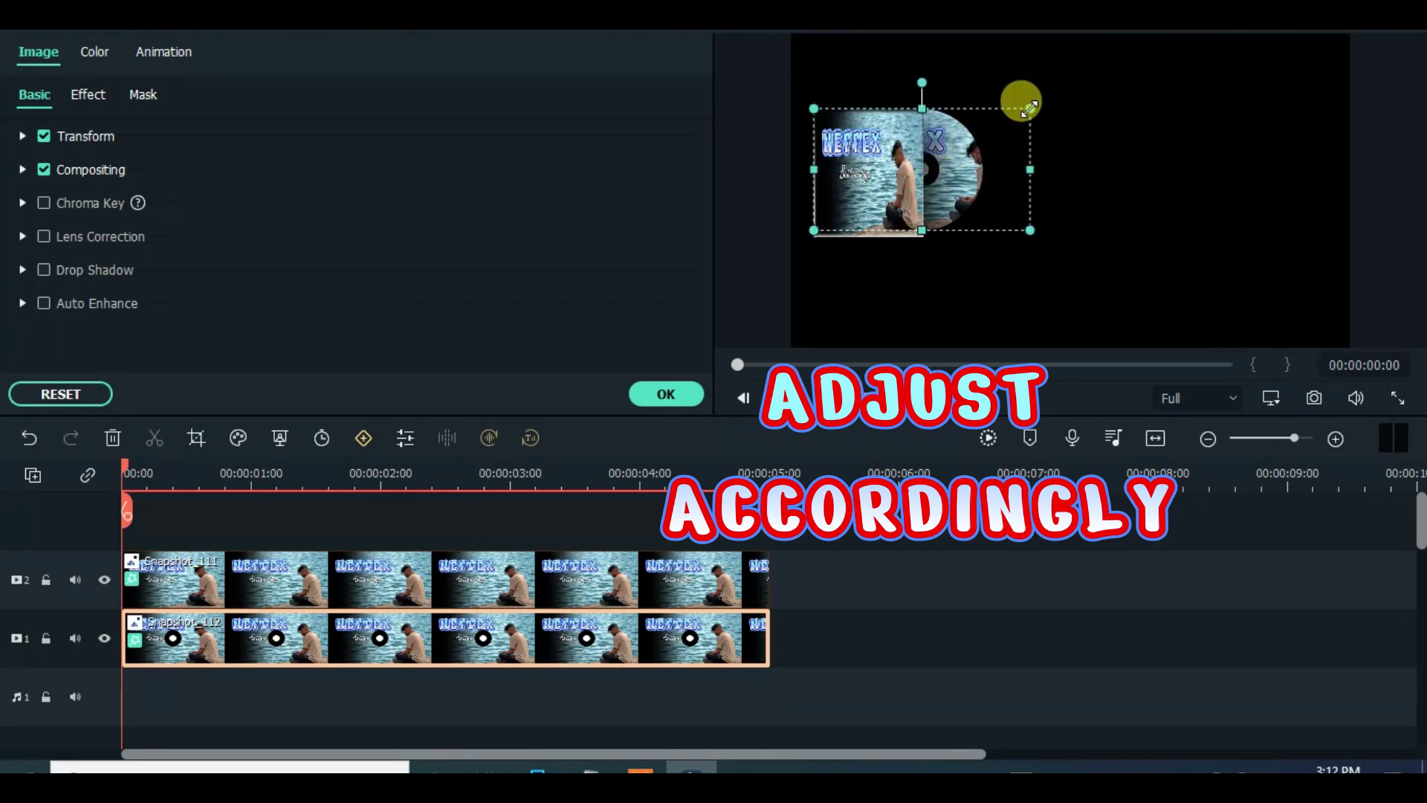
left_click(987, 165)
left_click(986, 165)
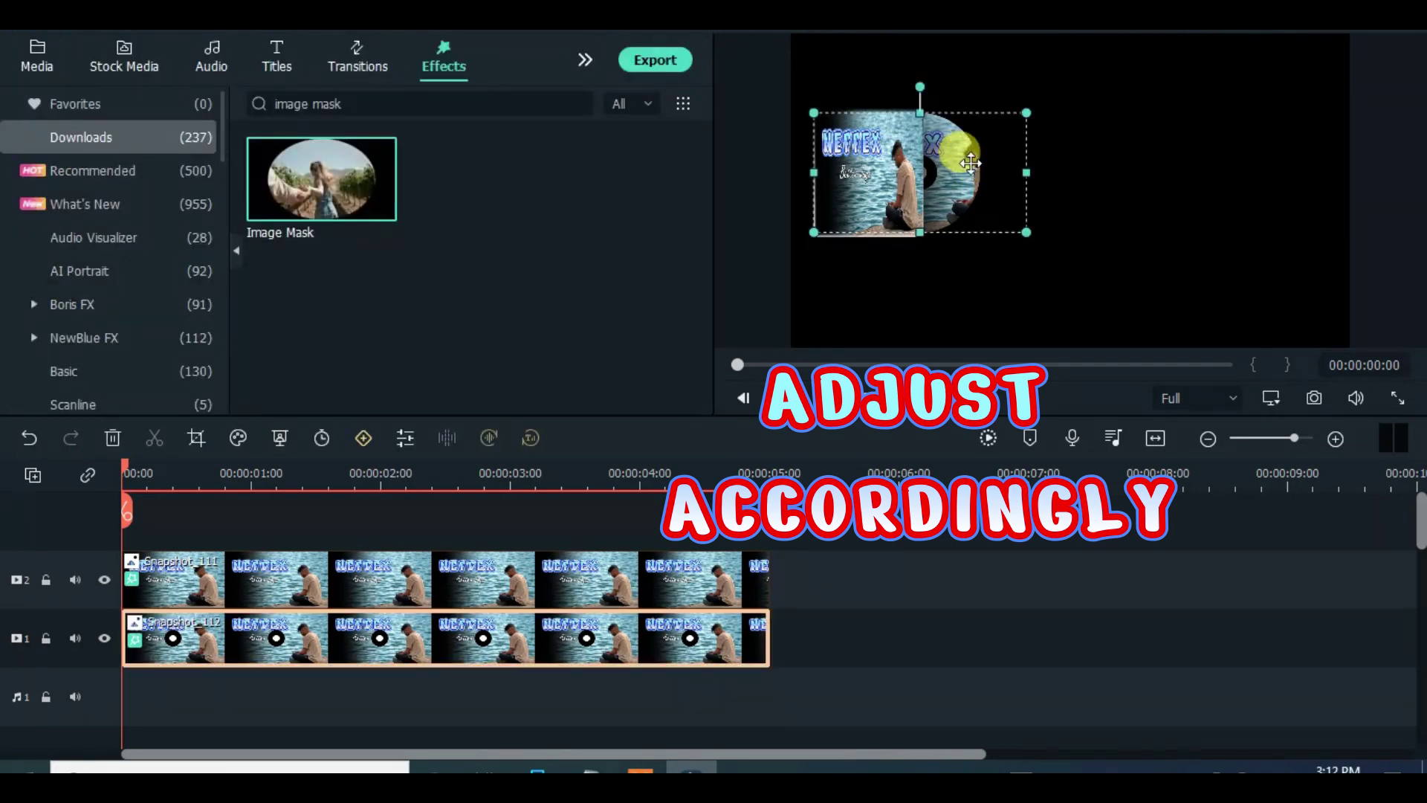
- Apply the Circle mask shape to the Snapshot_112 clip
double_click(346, 640)
left_click(145, 96)
left_click(476, 215)
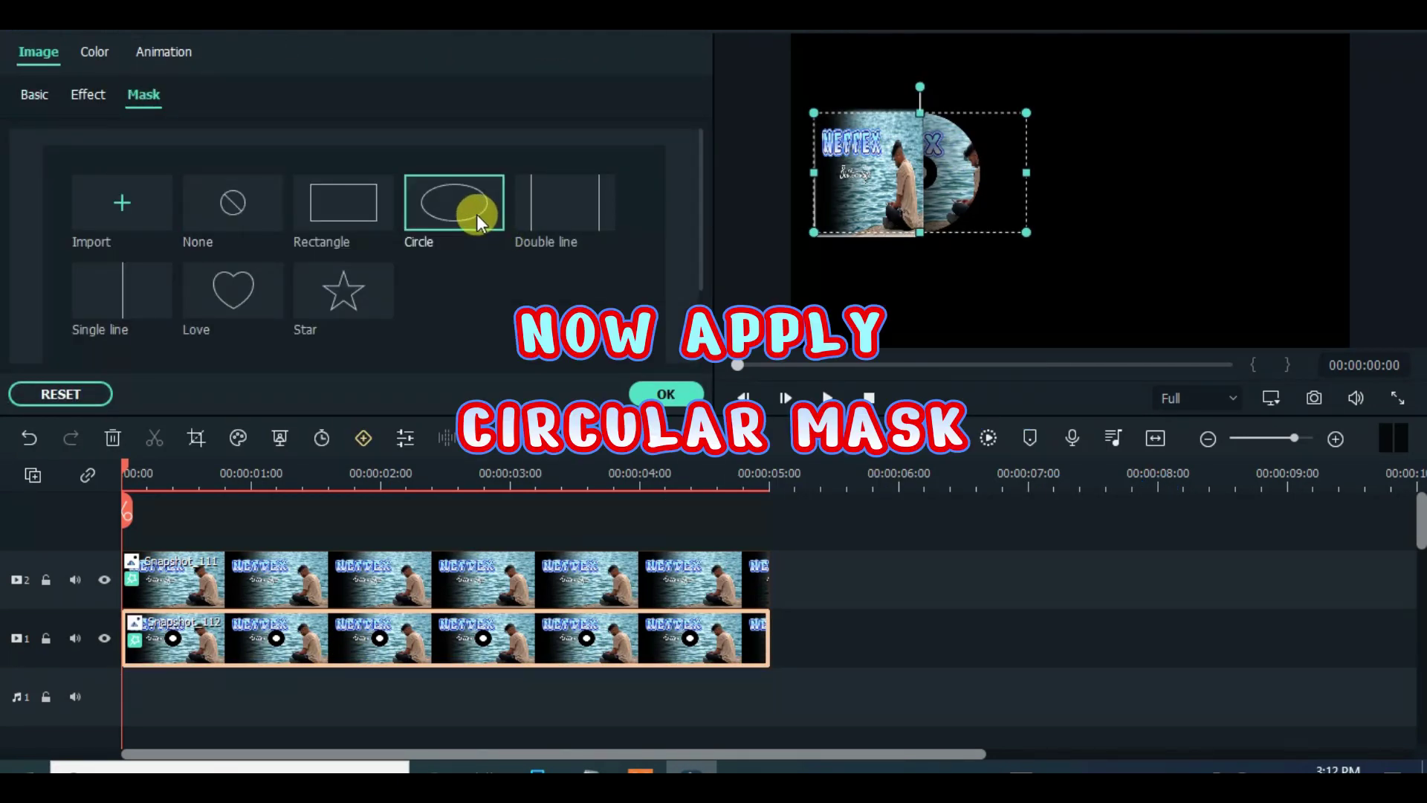
left_click_drag(697, 158, 686, 321)
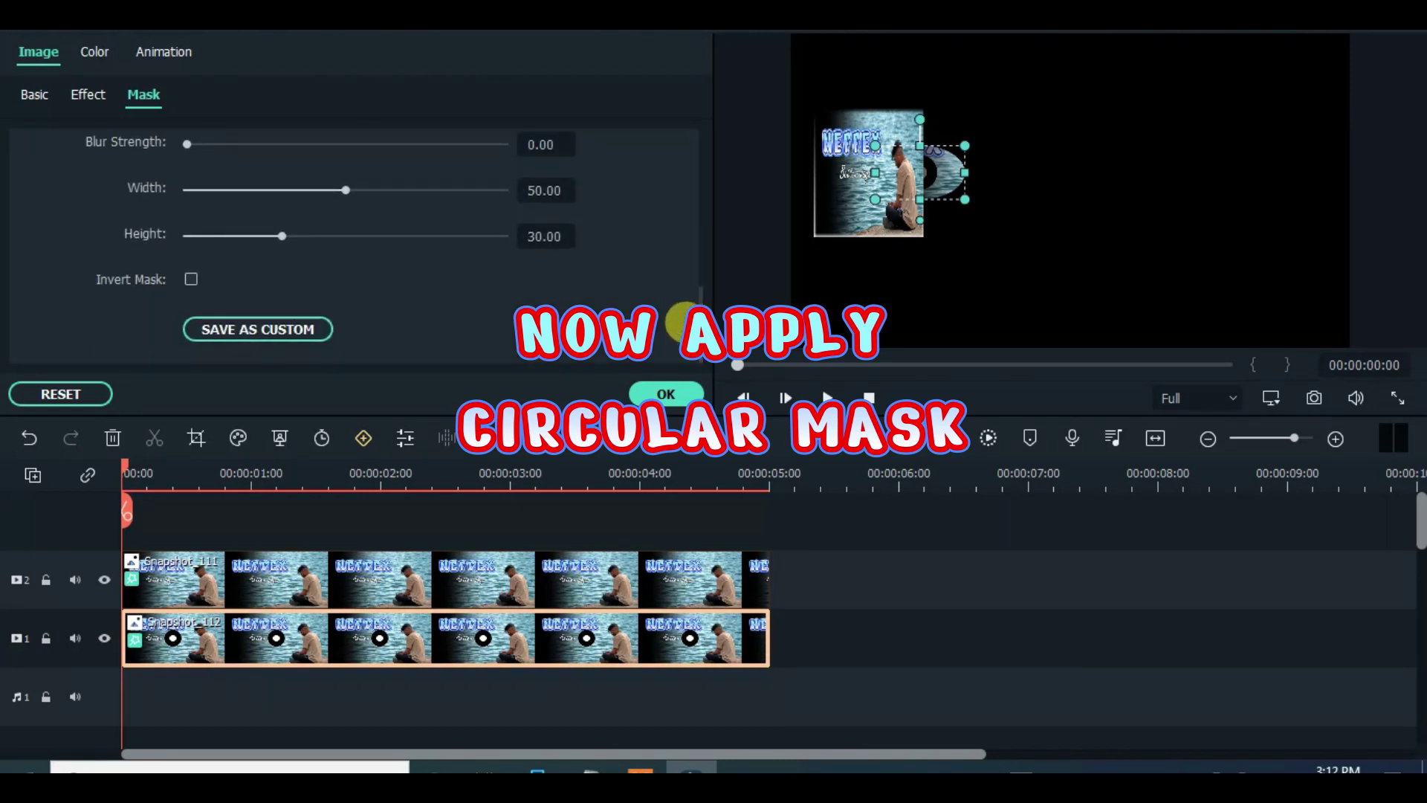
- Set the circle mask's width and height to 100 each and confirm the settings
left_click(538, 191)
type("100")
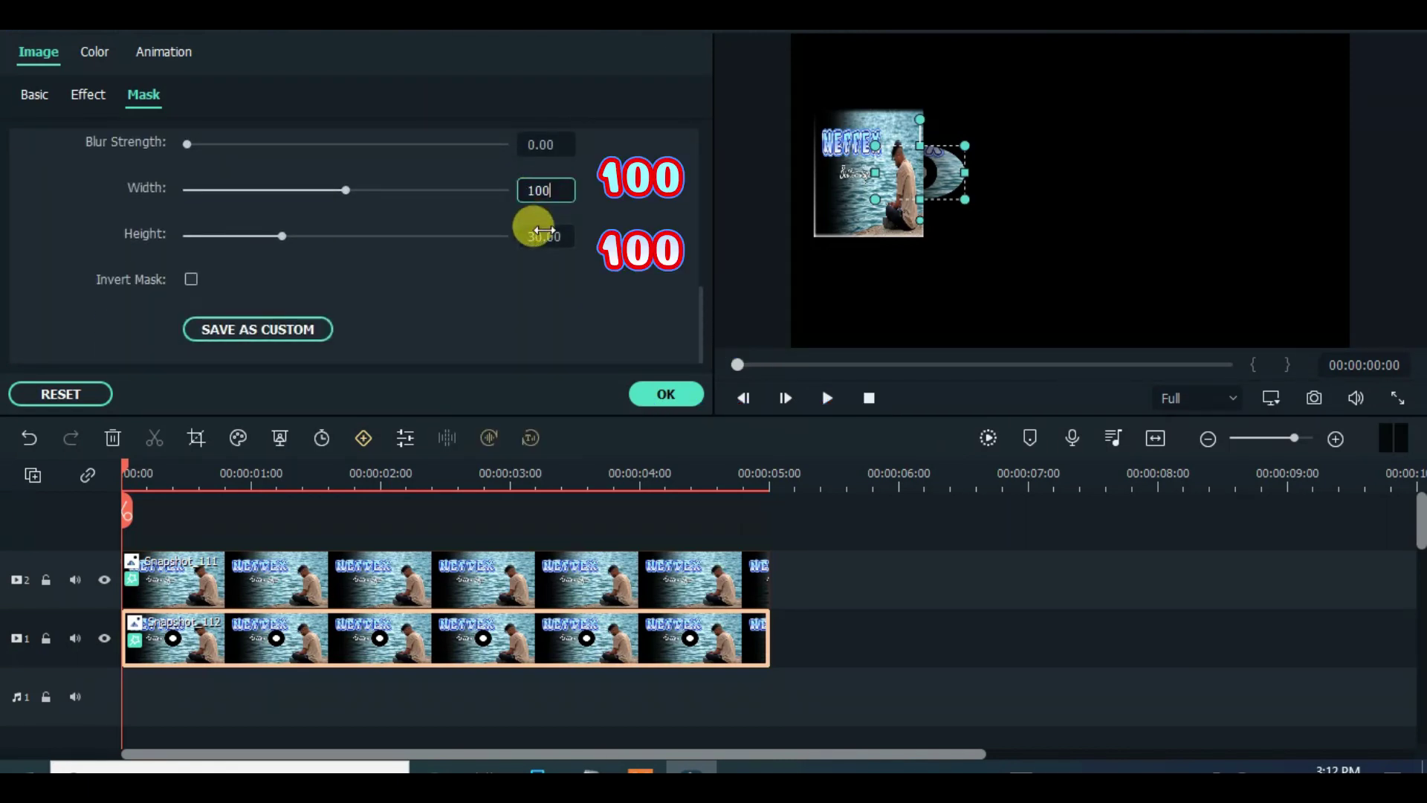
left_click(541, 235)
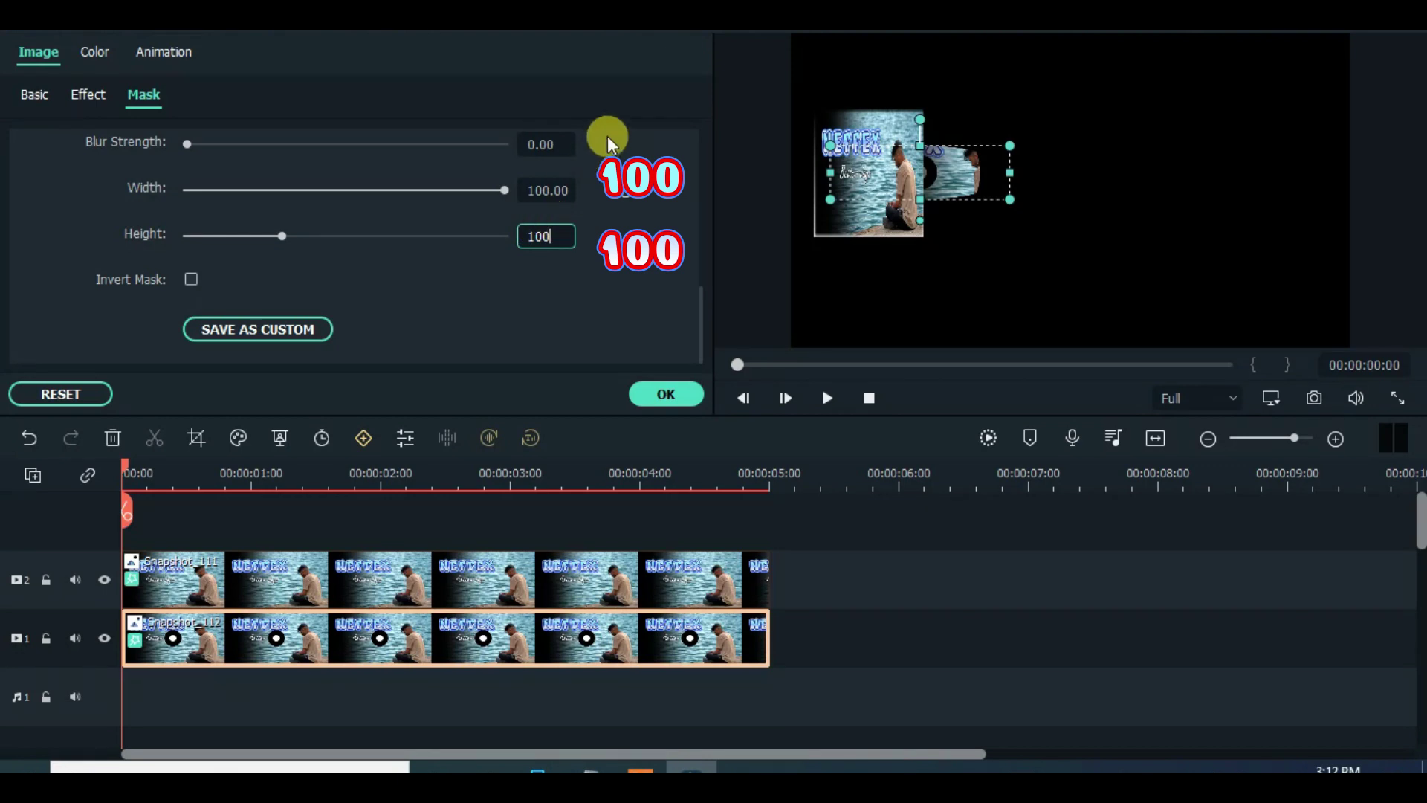
type("100")
key("Return")
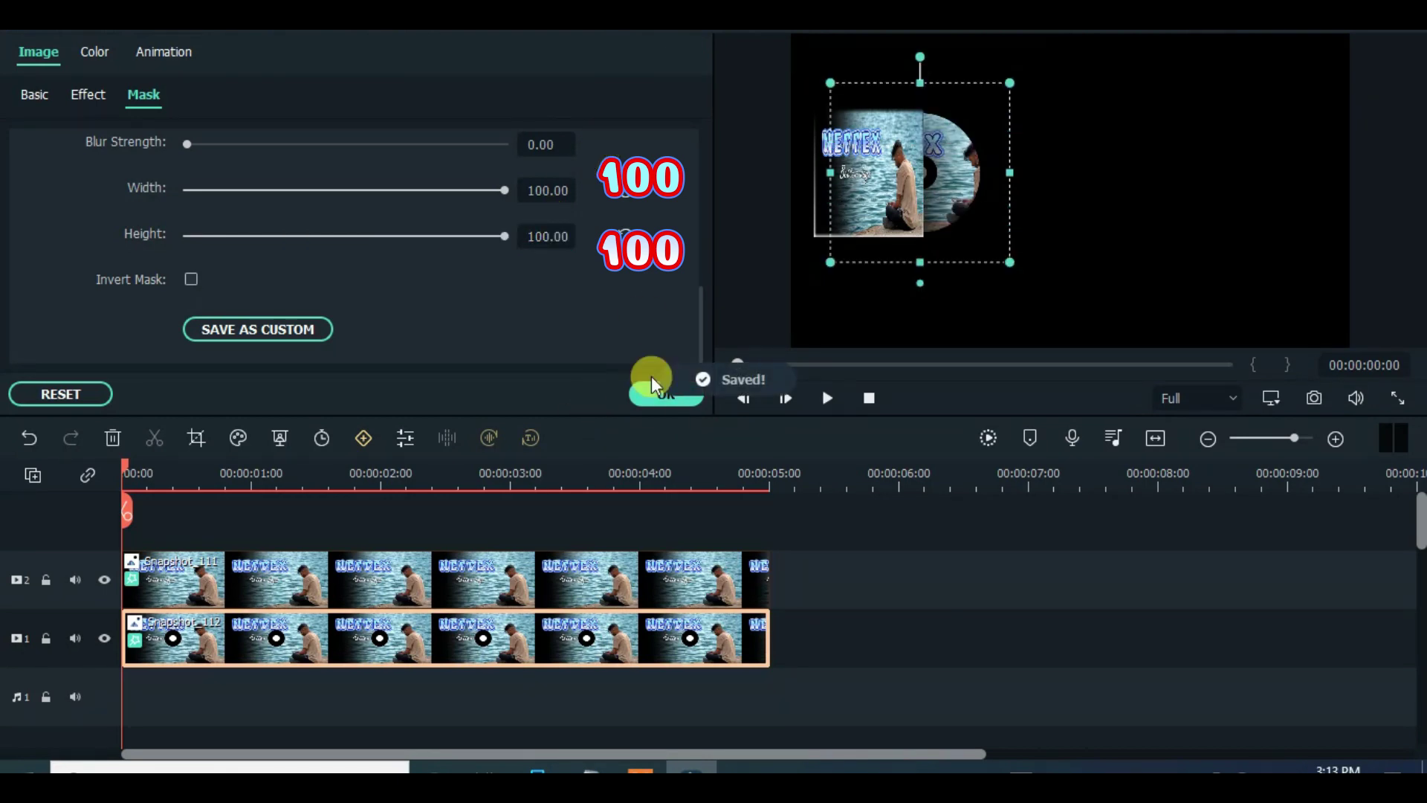
left_click_drag(123, 473, 248, 473)
scroll(398, 473, "down", 1)
scroll(398, 473, "up", 1)
left_click(667, 394)
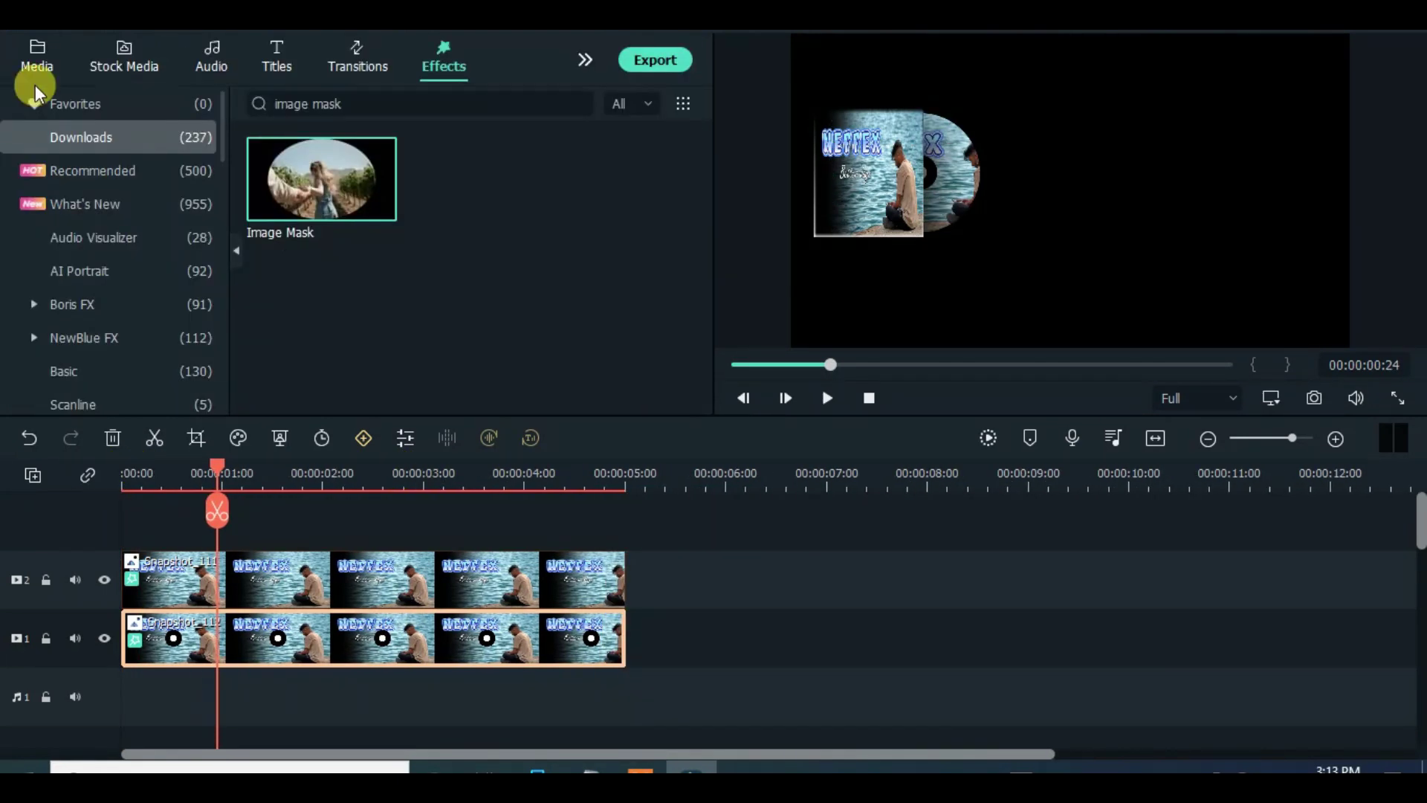
- Nudge the Snapshot_112 disc slightly closer to the cover and confirm its placement
left_click(37, 60)
left_click(435, 644)
double_click(884, 160)
left_click_drag(963, 178, 962, 179)
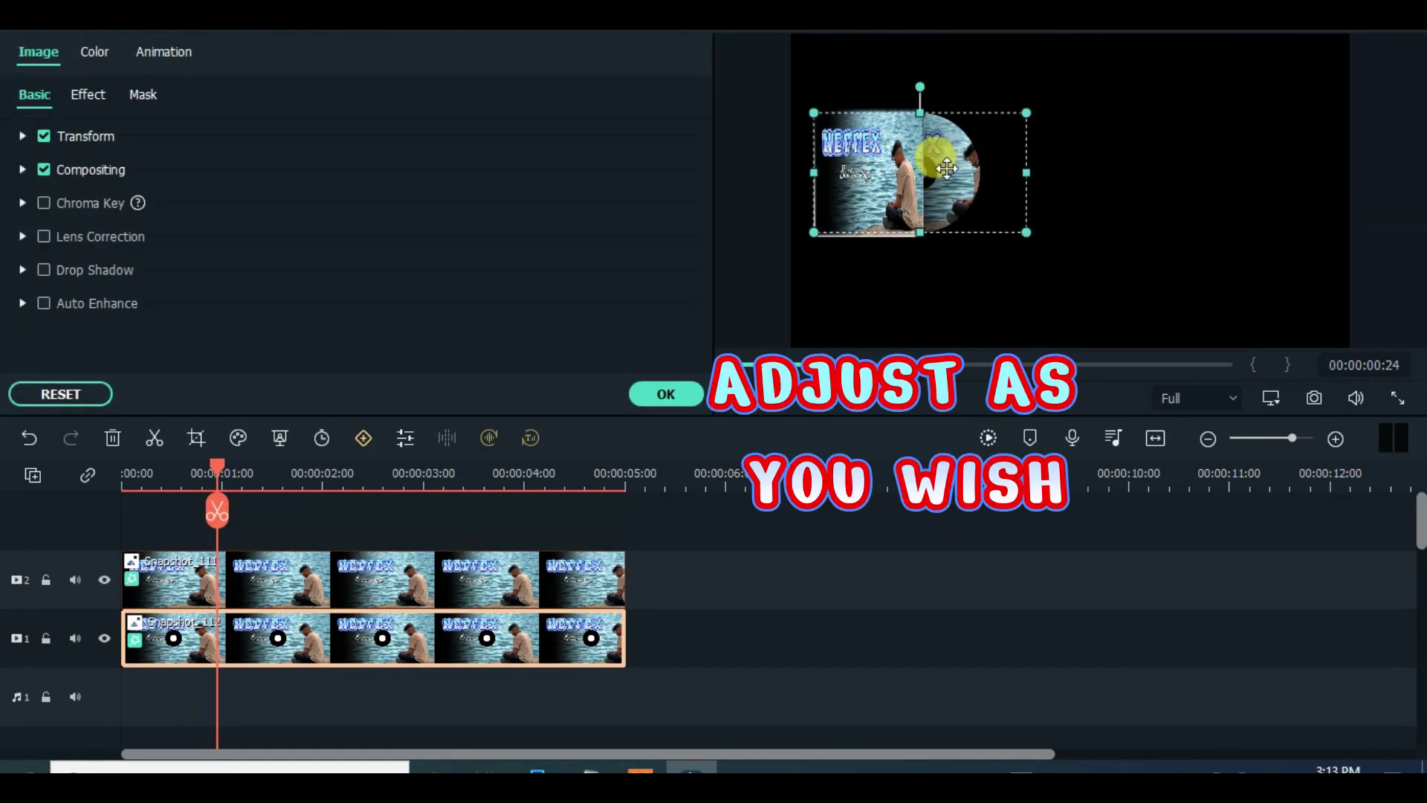
left_click(675, 395)
- Place the Better Days - NEFFEX audio on audio track 1 at the timeline start and fit the whole song in view
left_click_drag(215, 469, 123, 470)
left_click_drag(446, 163, 140, 641)
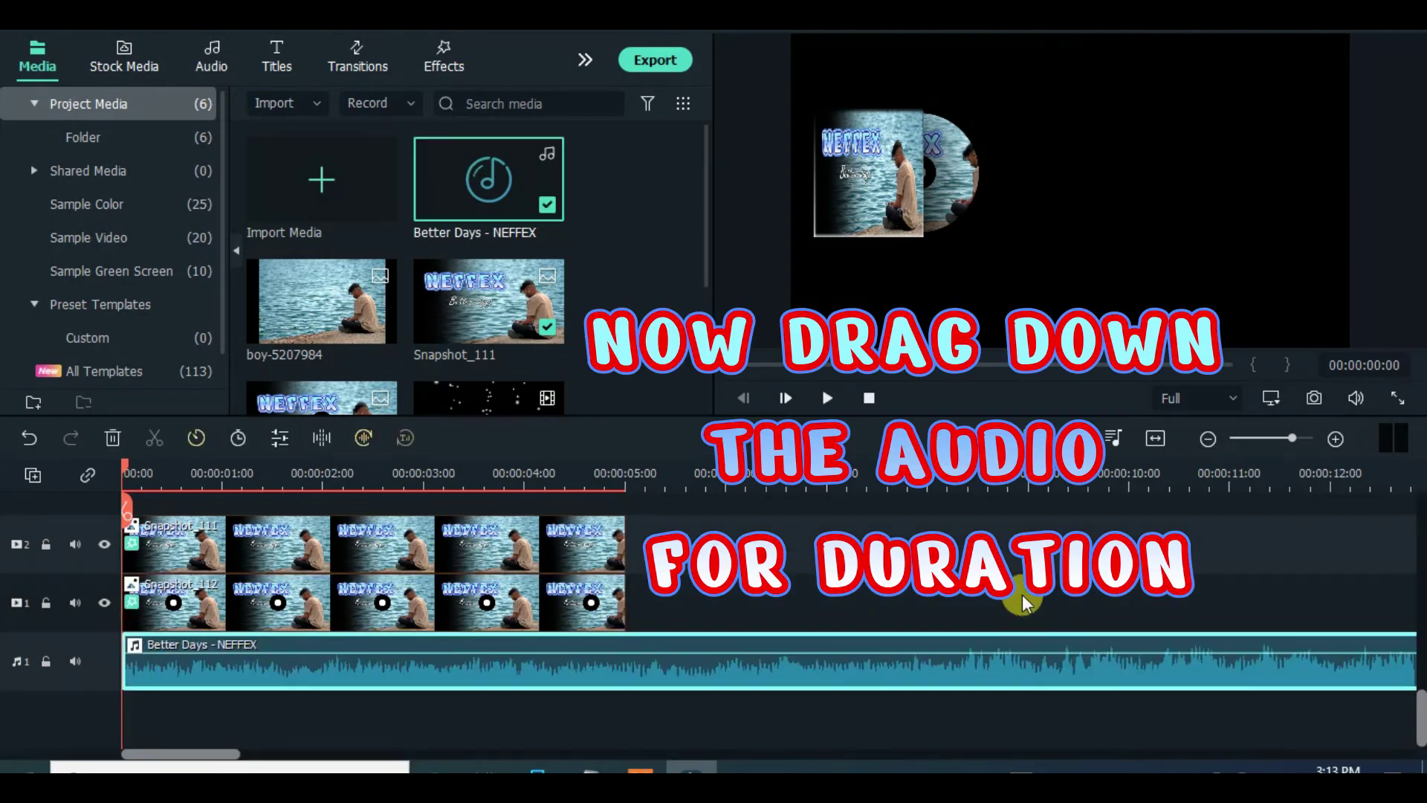
left_click(1154, 440)
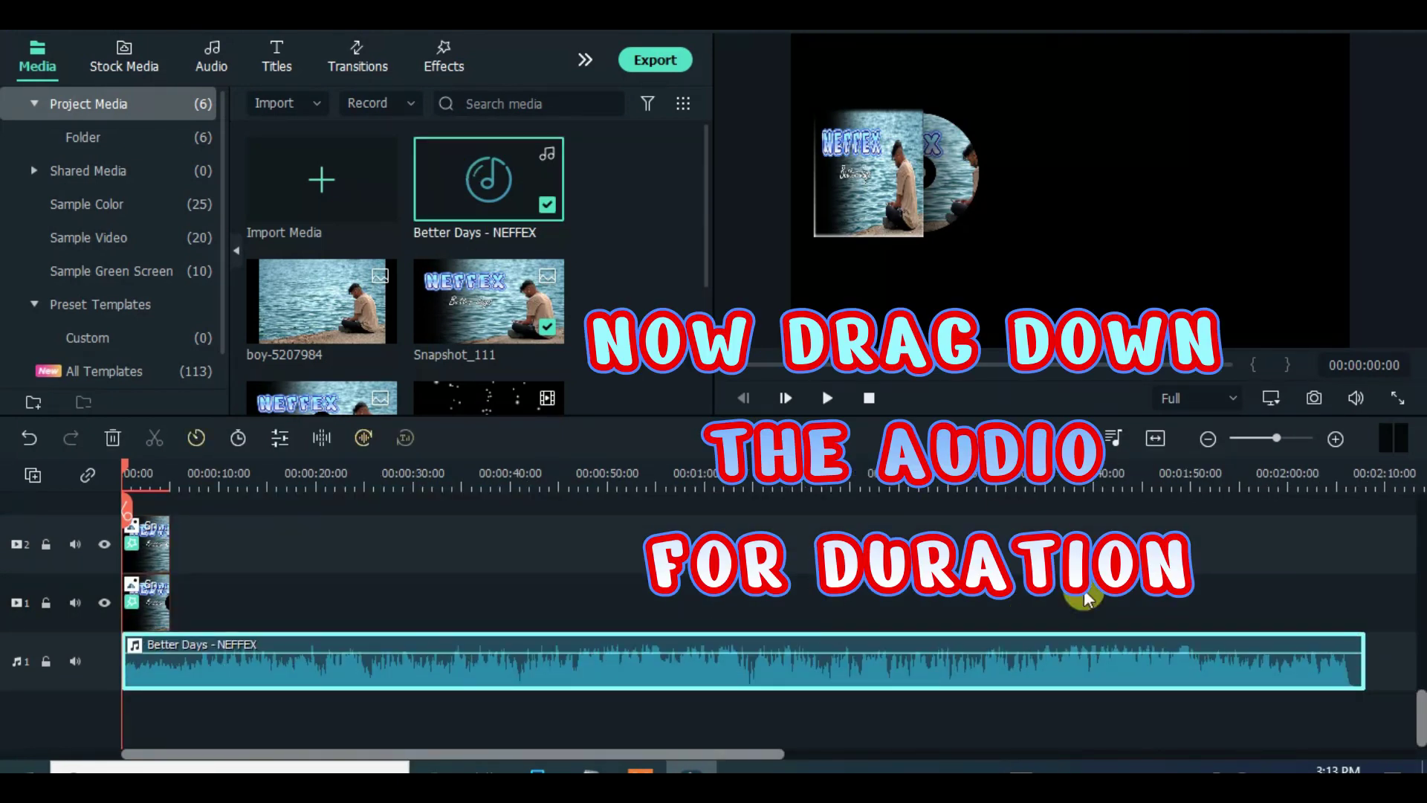
- Extend the Snapshot_112 and Snapshot_111 clips to the end of the audio, and raise the audio clip's volume
double_click(166, 601)
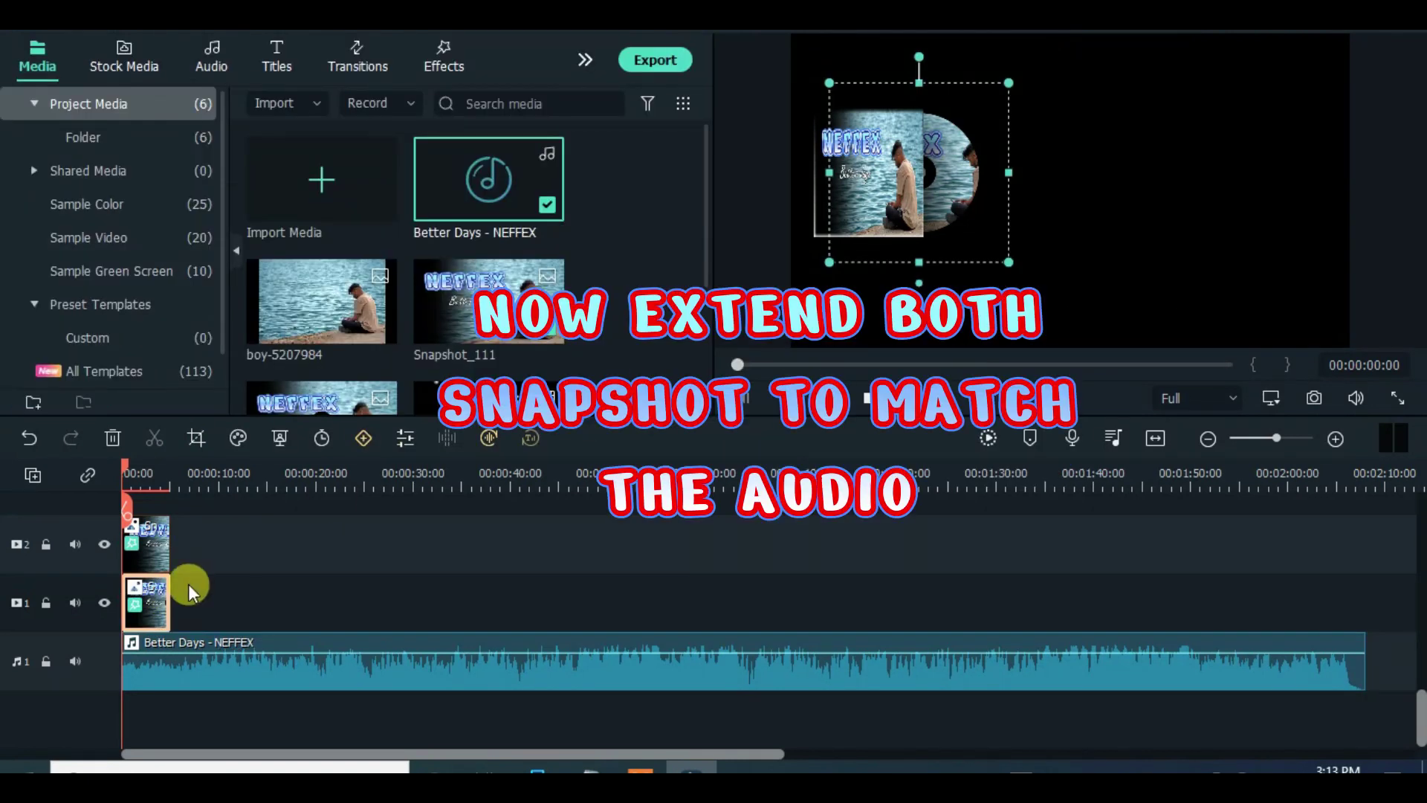
left_click_drag(169, 594, 1364, 602)
left_click_drag(170, 543, 1219, 544)
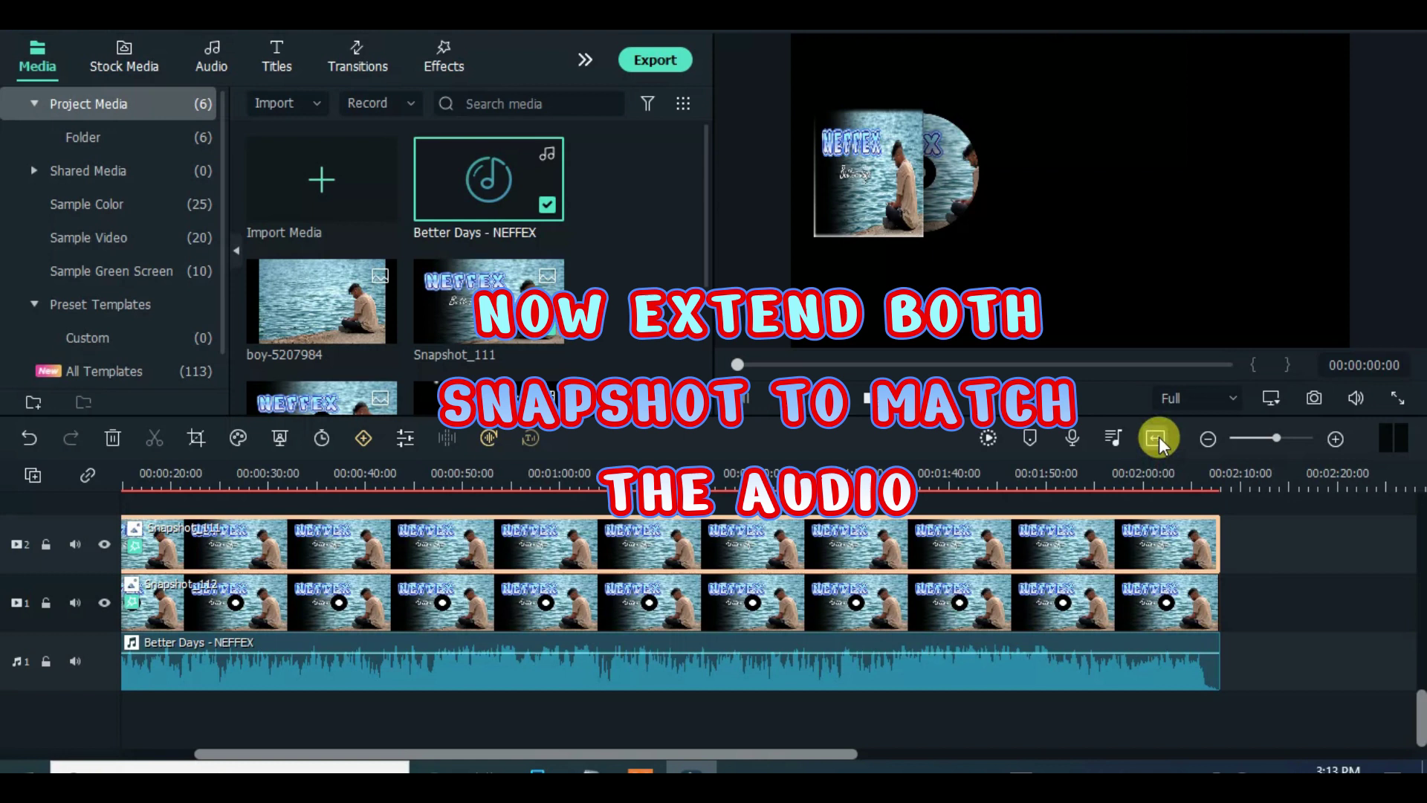
left_click(1157, 439)
mouse_move(669, 641)
left_mouse_down()
mouse_move(668, 658)
mouse_move(669, 644)
left_mouse_up()
- Add a custom animation keyframe at the start of the Snapshot_112 clip
left_click(216, 604)
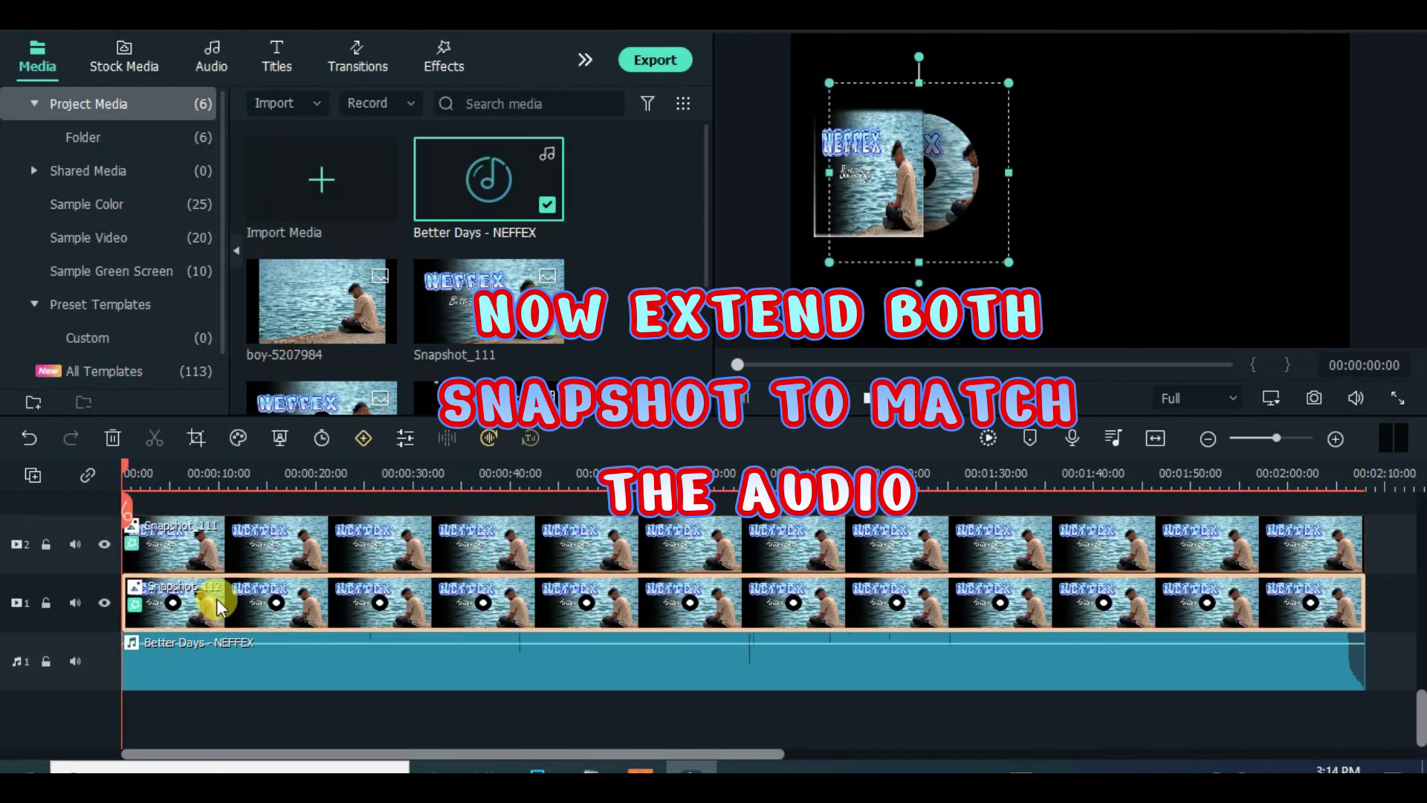
double_click(362, 604)
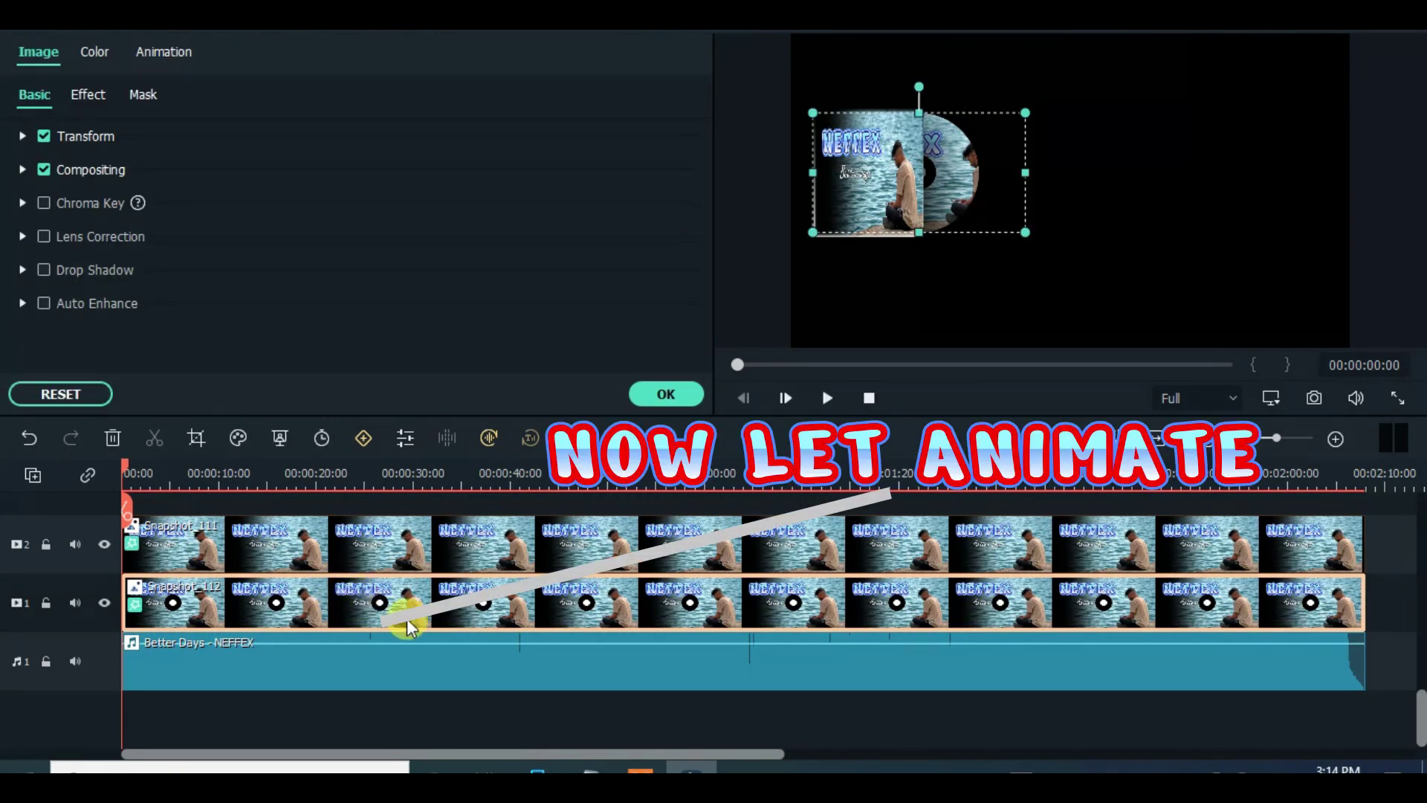
left_click(158, 52)
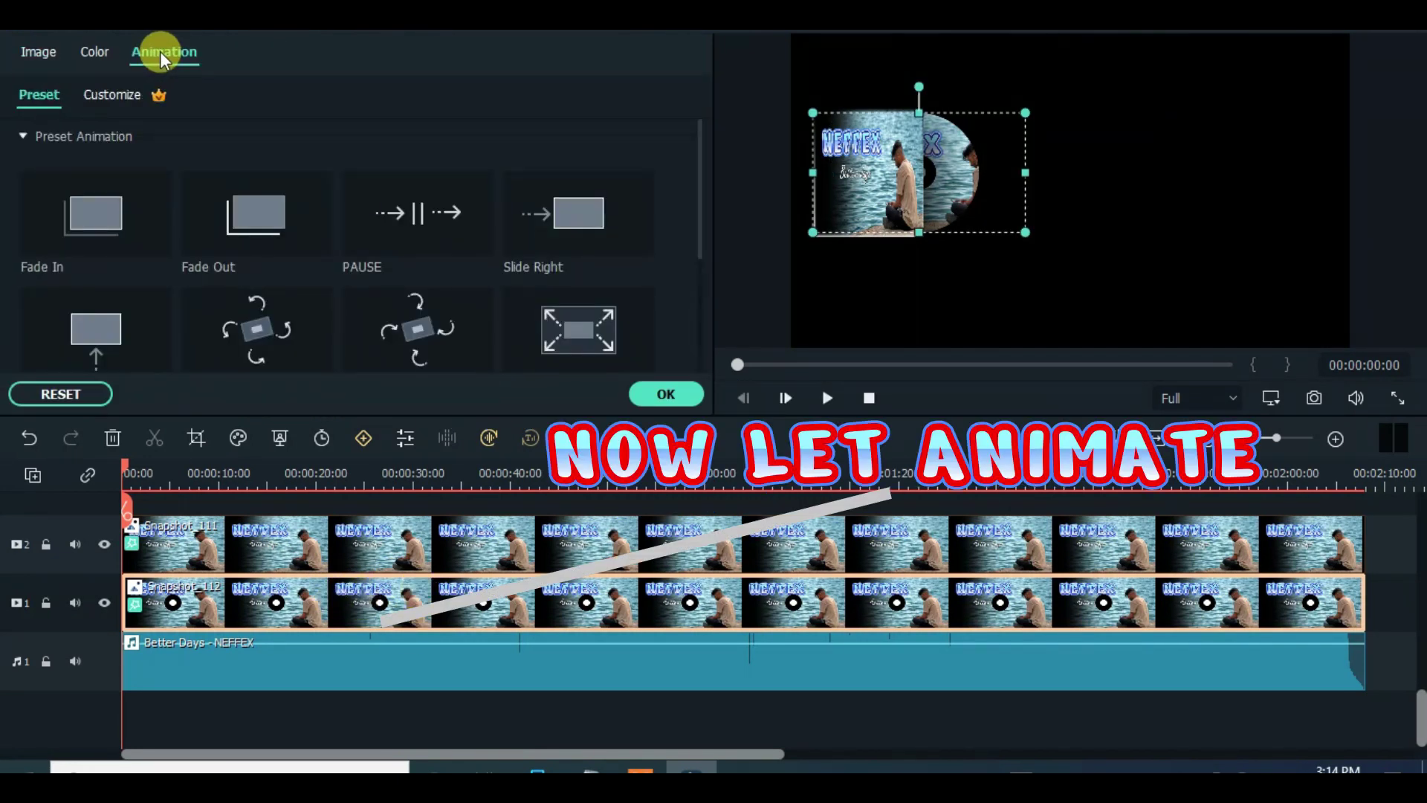
left_click(112, 94)
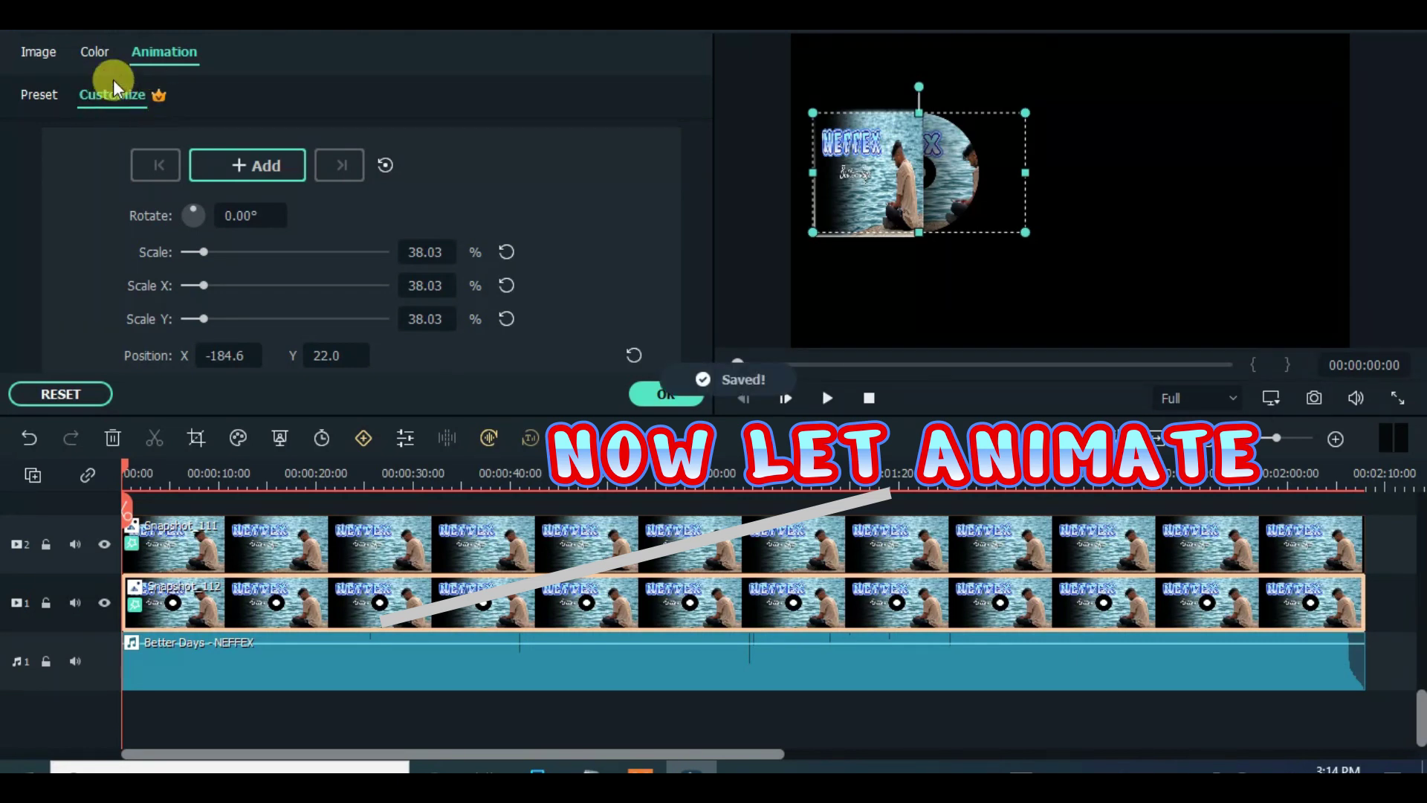
left_click(263, 166)
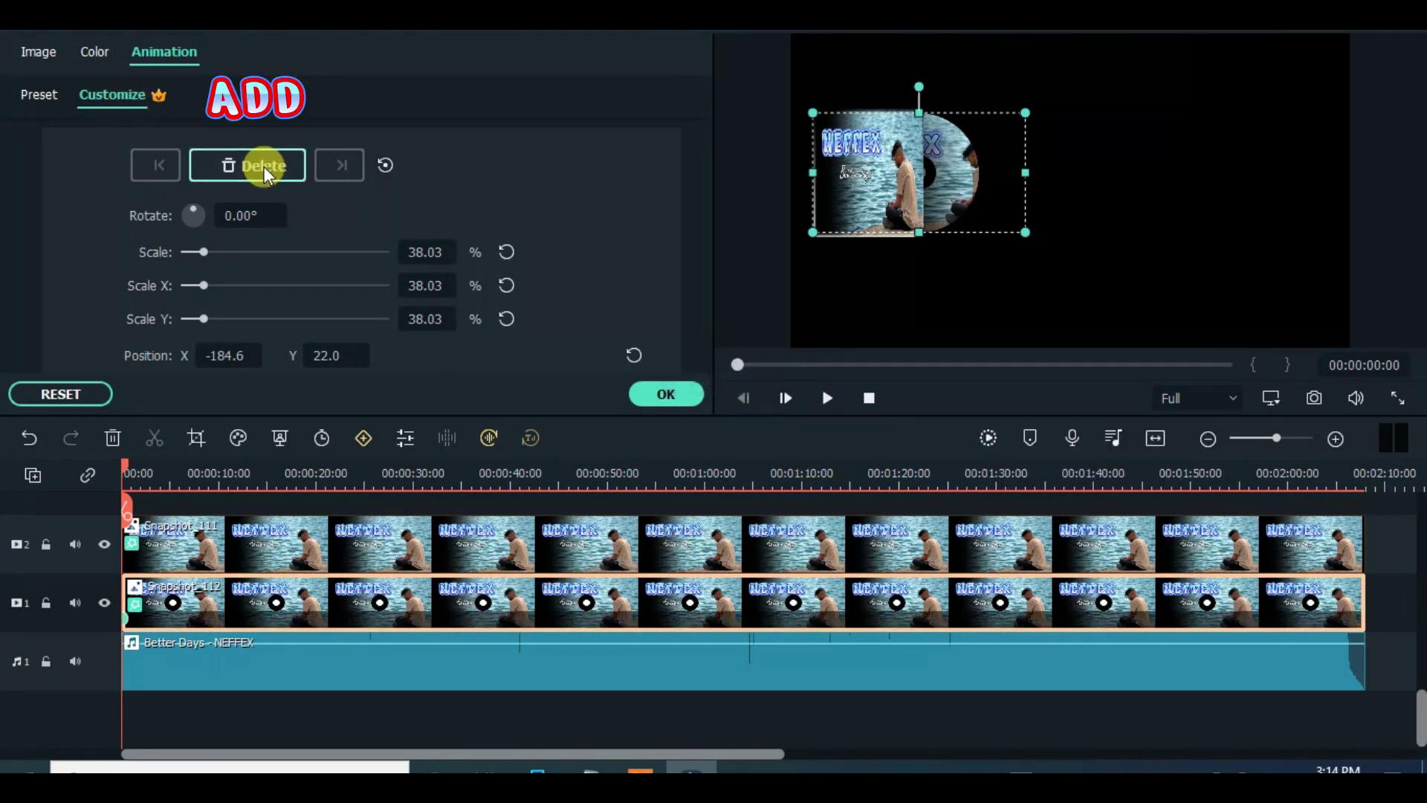
- Keyframe the Snapshot_112 disc's rotation at 360° at 00:00:30:00
left_click_drag(137, 470, 413, 472)
left_click(445, 604)
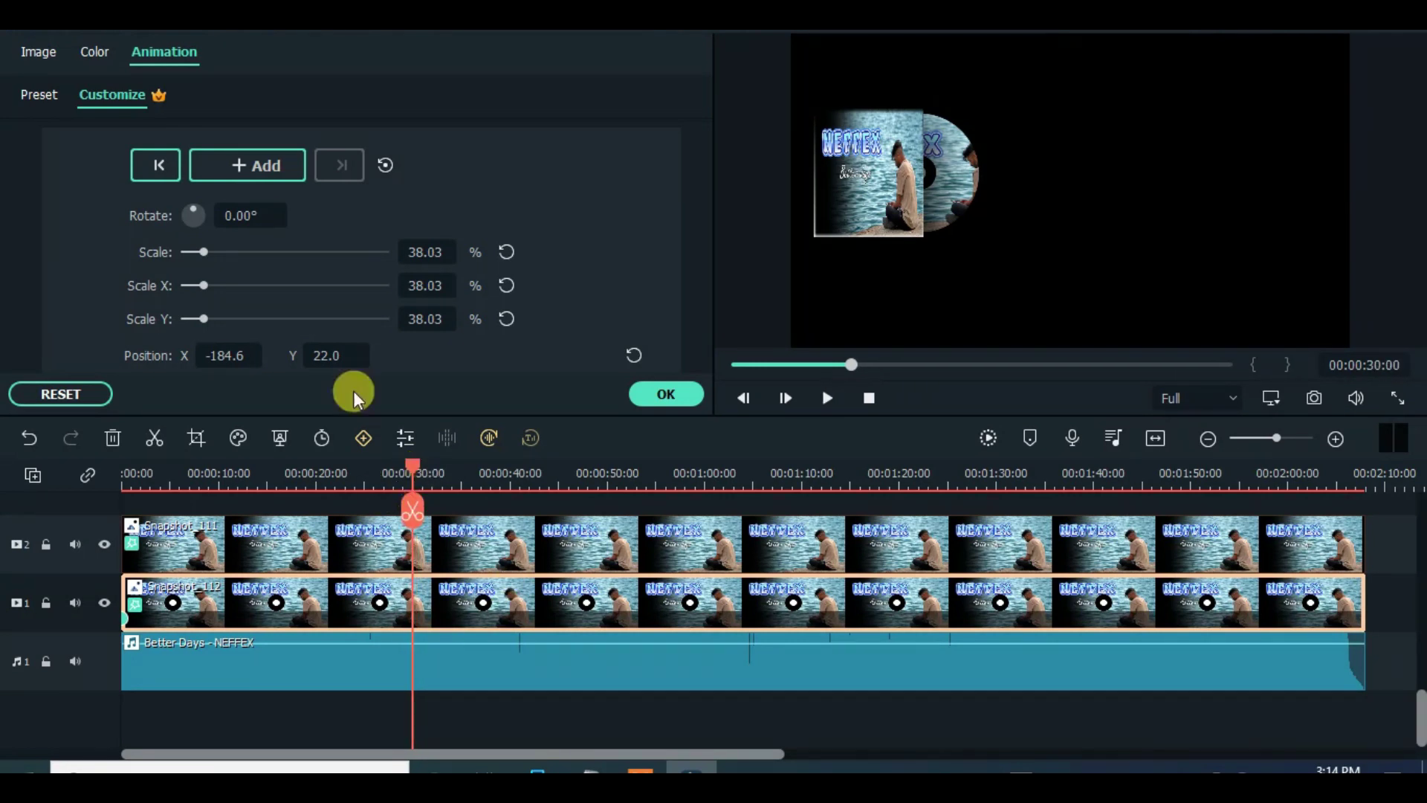
left_click(235, 216)
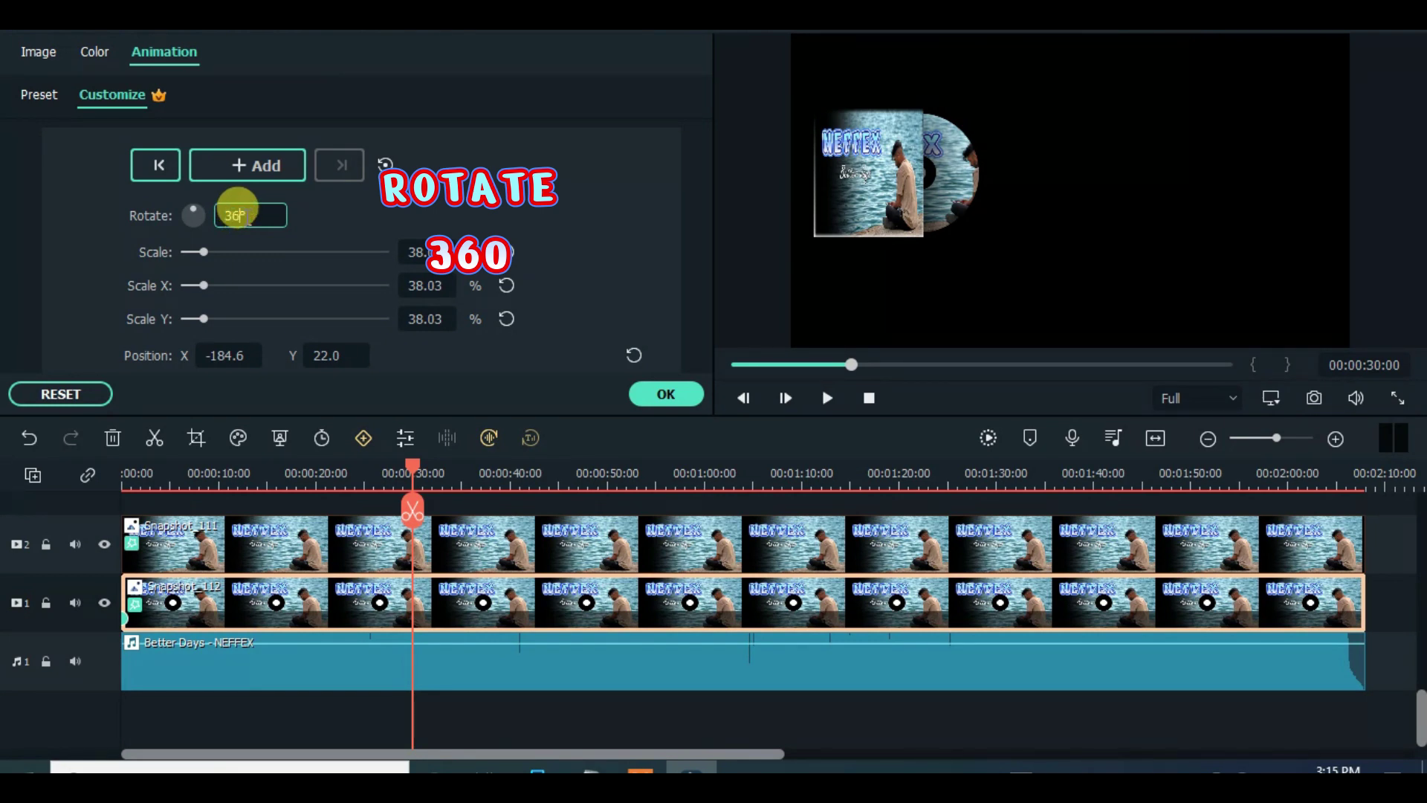
key("Return")
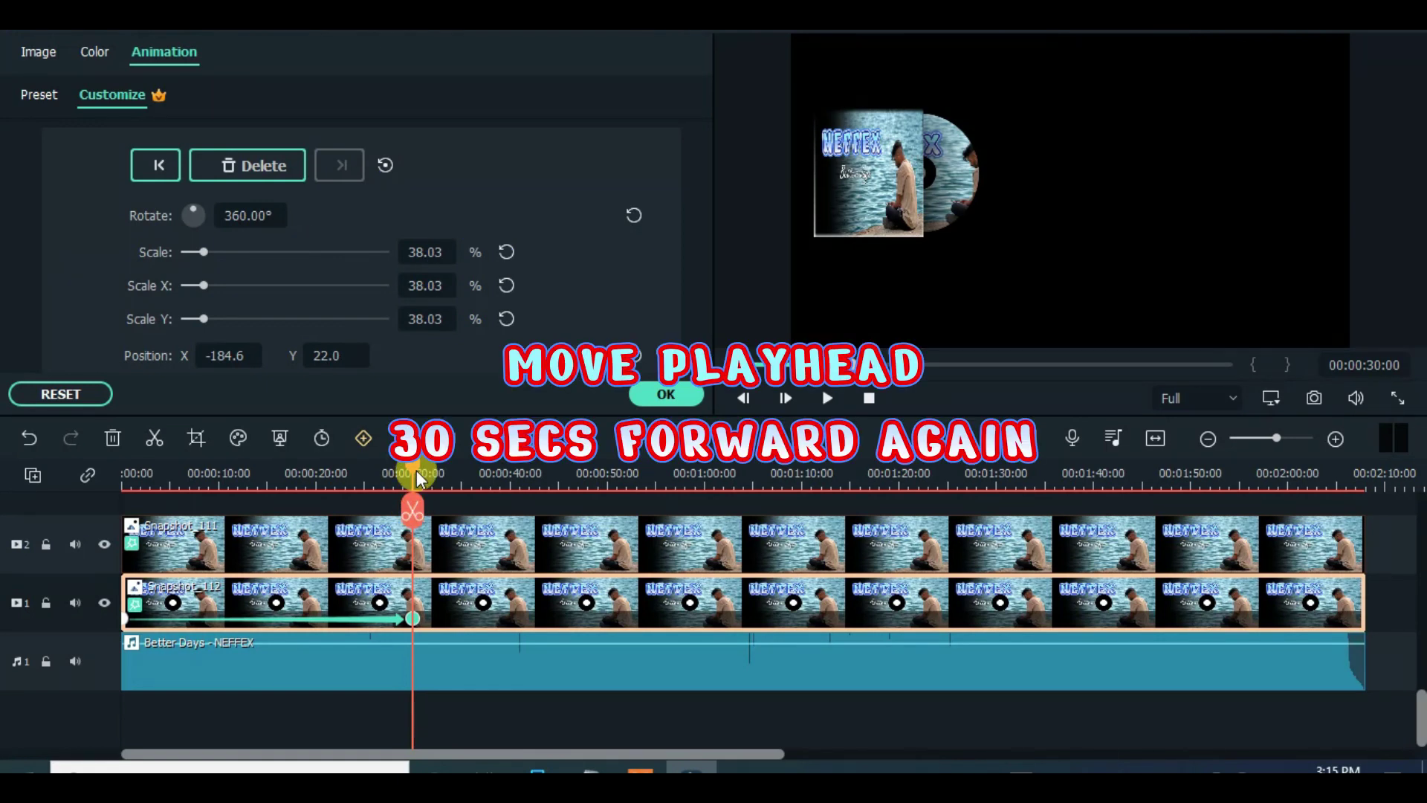
- Keyframe the disc's rotation back to its default at 00:01:00:18 and to 360° at 00:01:30:17
left_click_drag(418, 476, 713, 513)
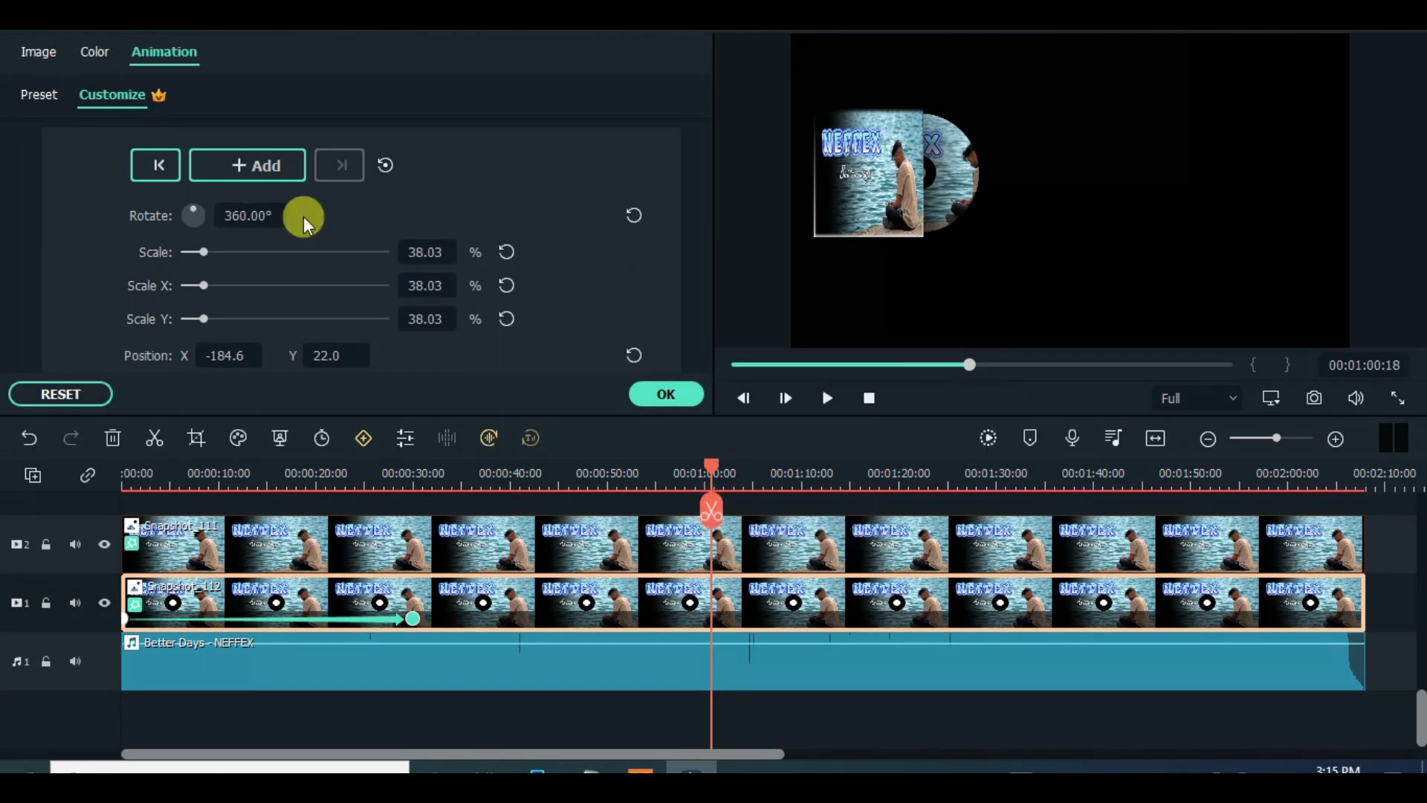
left_click(631, 214)
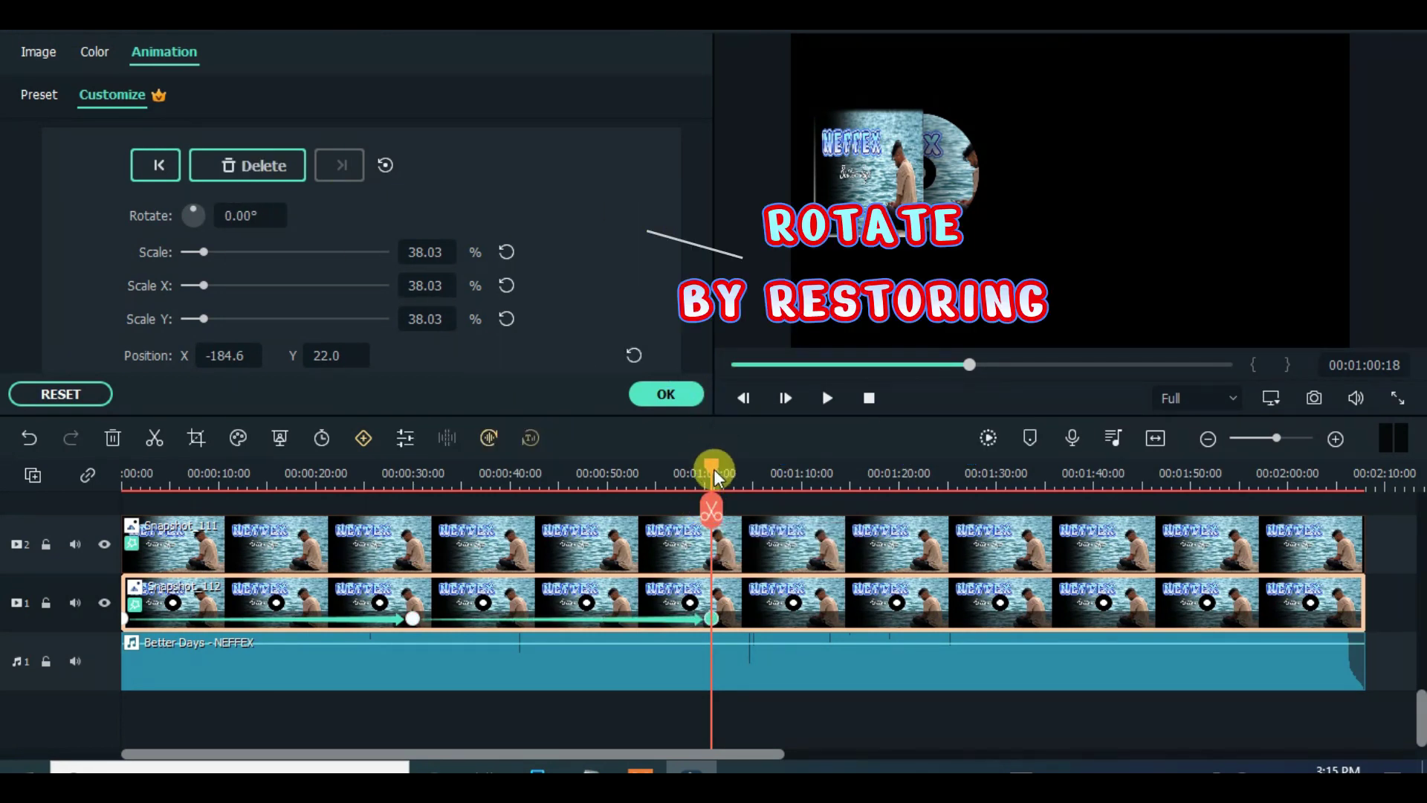
left_click_drag(715, 476, 1005, 476)
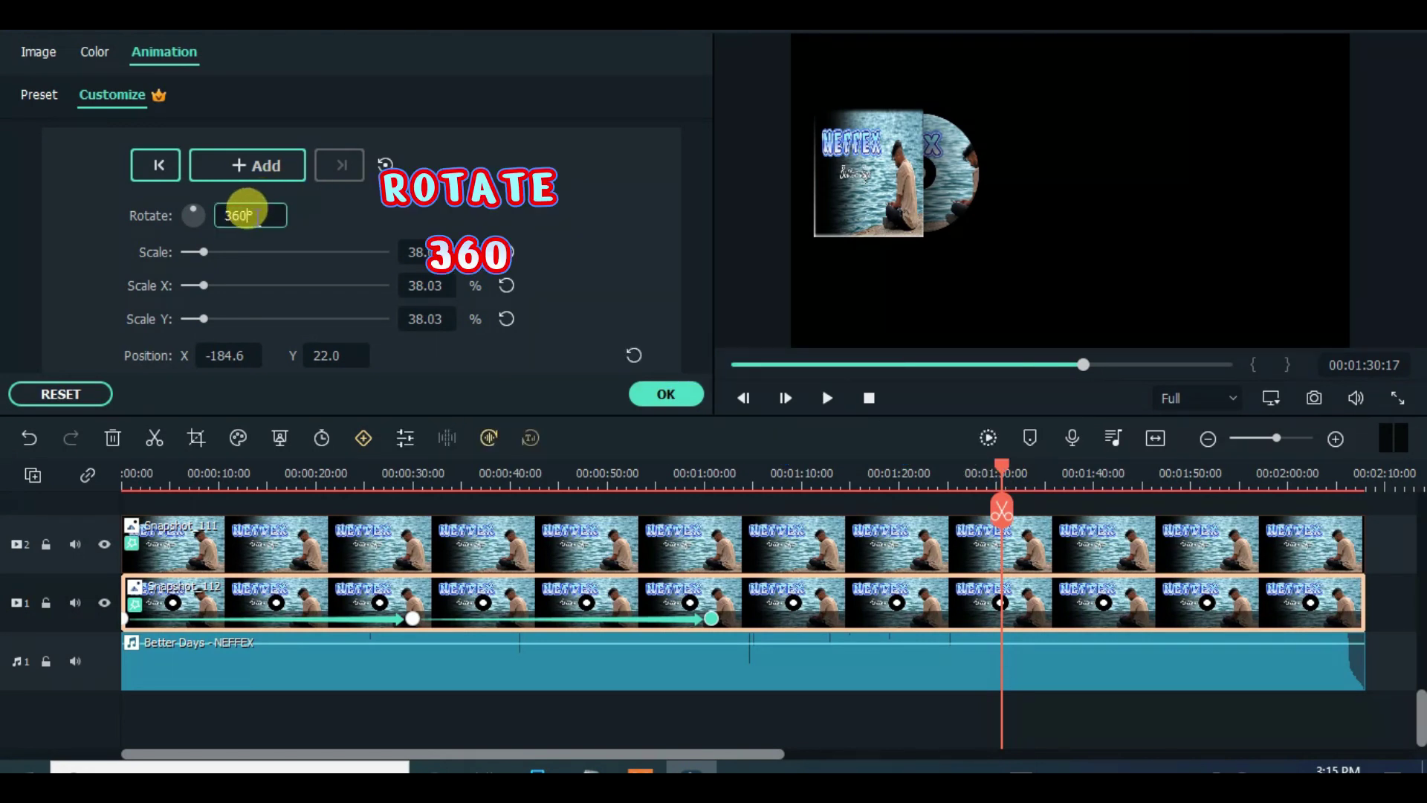
type("360")
key("Return")
- Keyframe the disc's rotation back to its default at the end of the Snapshot_112 clip
left_click_drag(1000, 476, 1246, 507)
left_click_drag(1363, 497, 1365, 497)
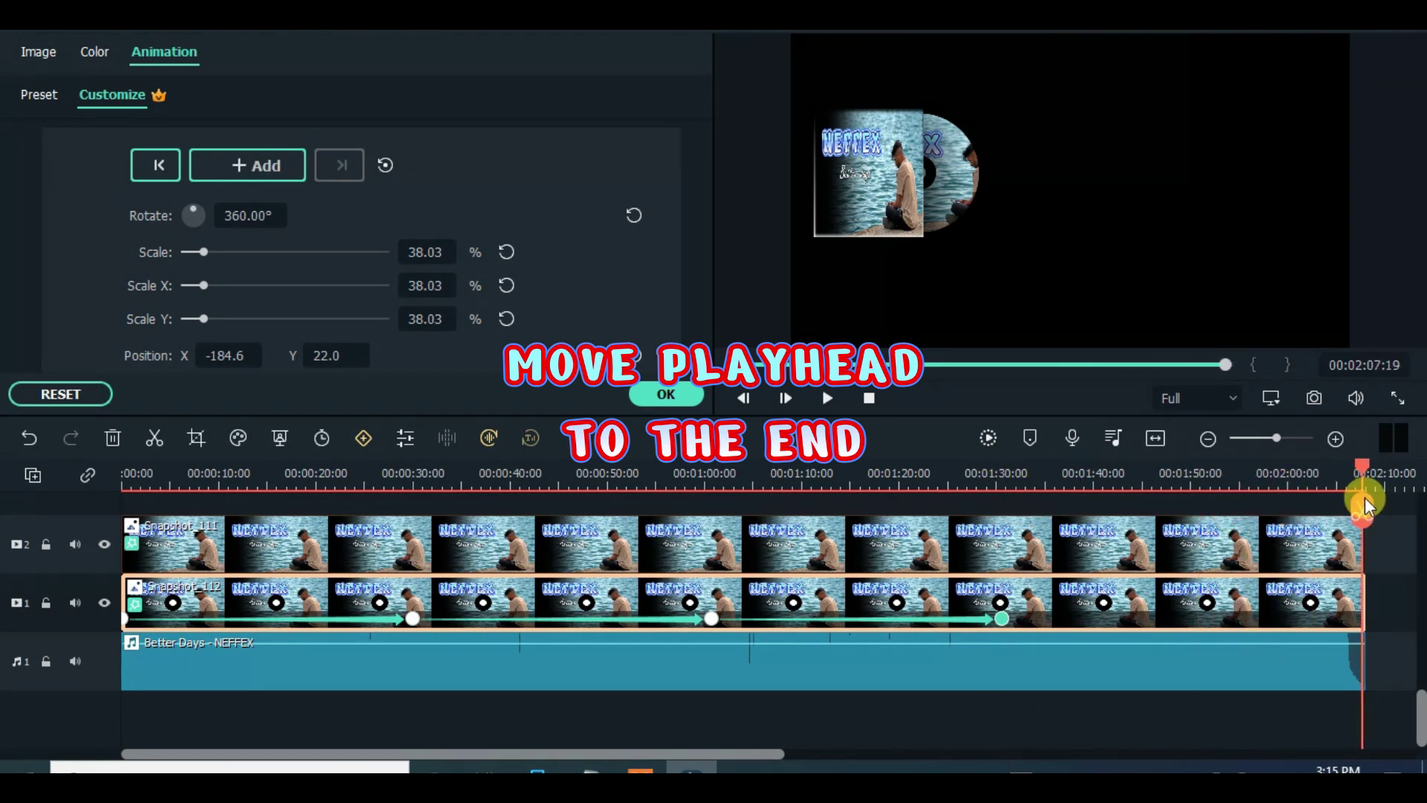
left_click(632, 214)
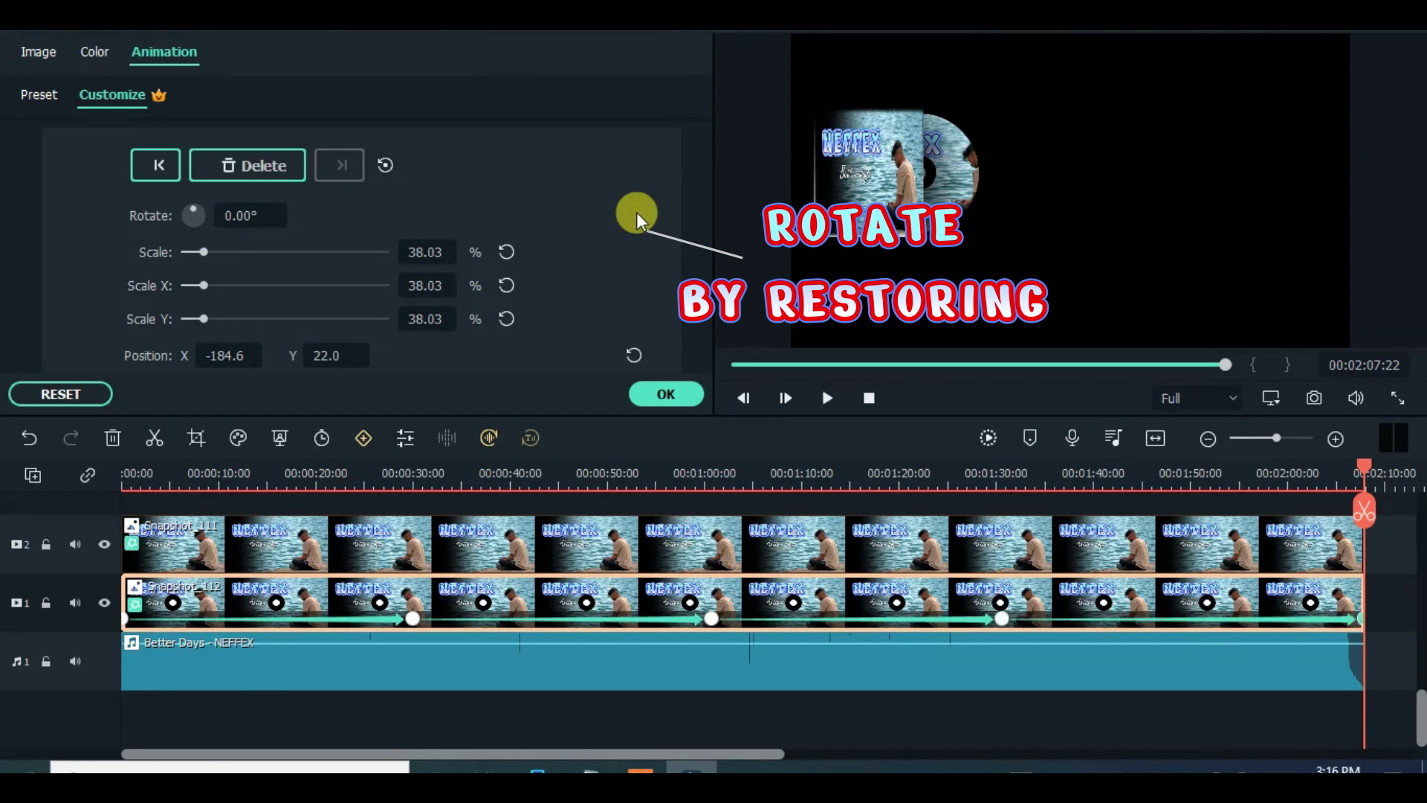
- Render the timeline preview, play the disc animation at several points, and return to the start
left_click(729, 364)
left_click(983, 438)
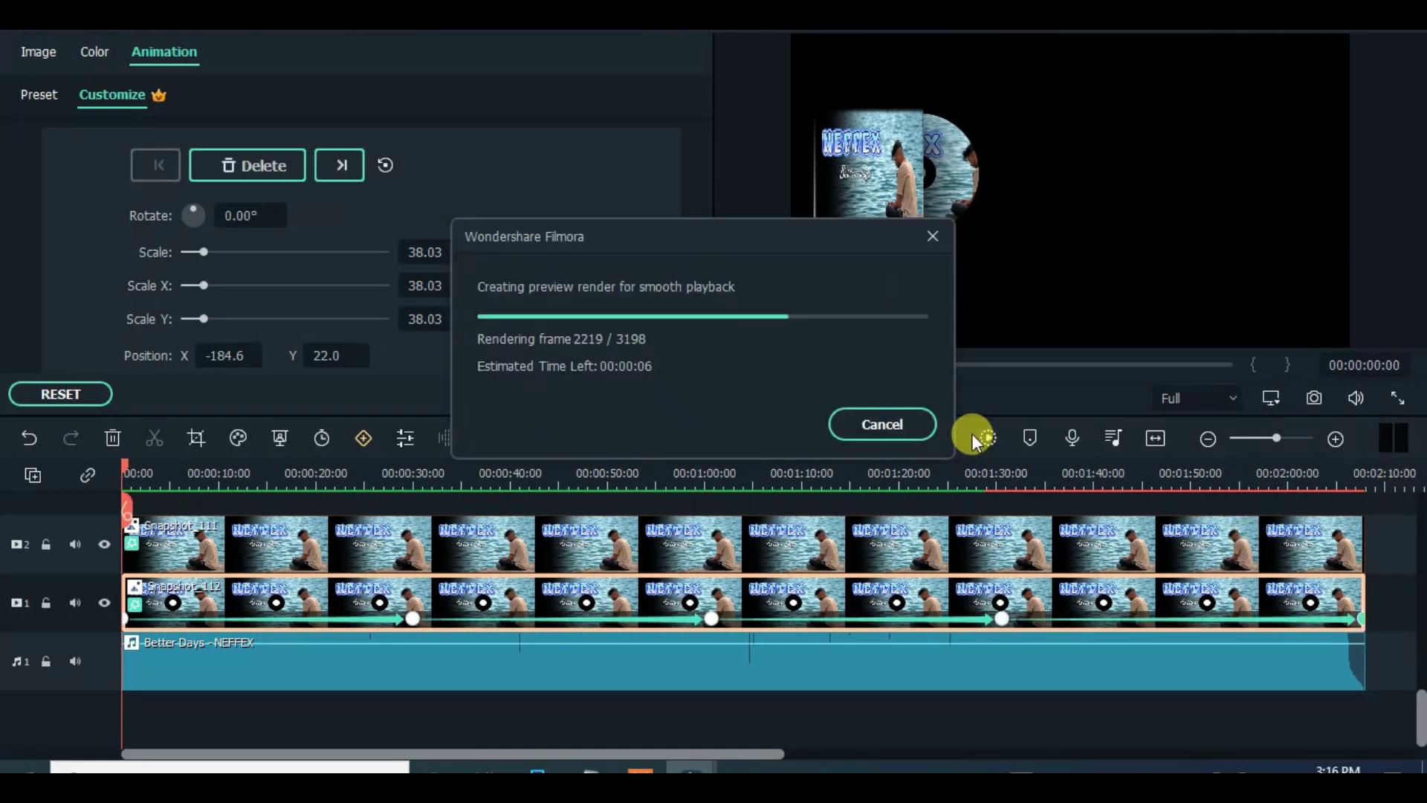
left_click(828, 399)
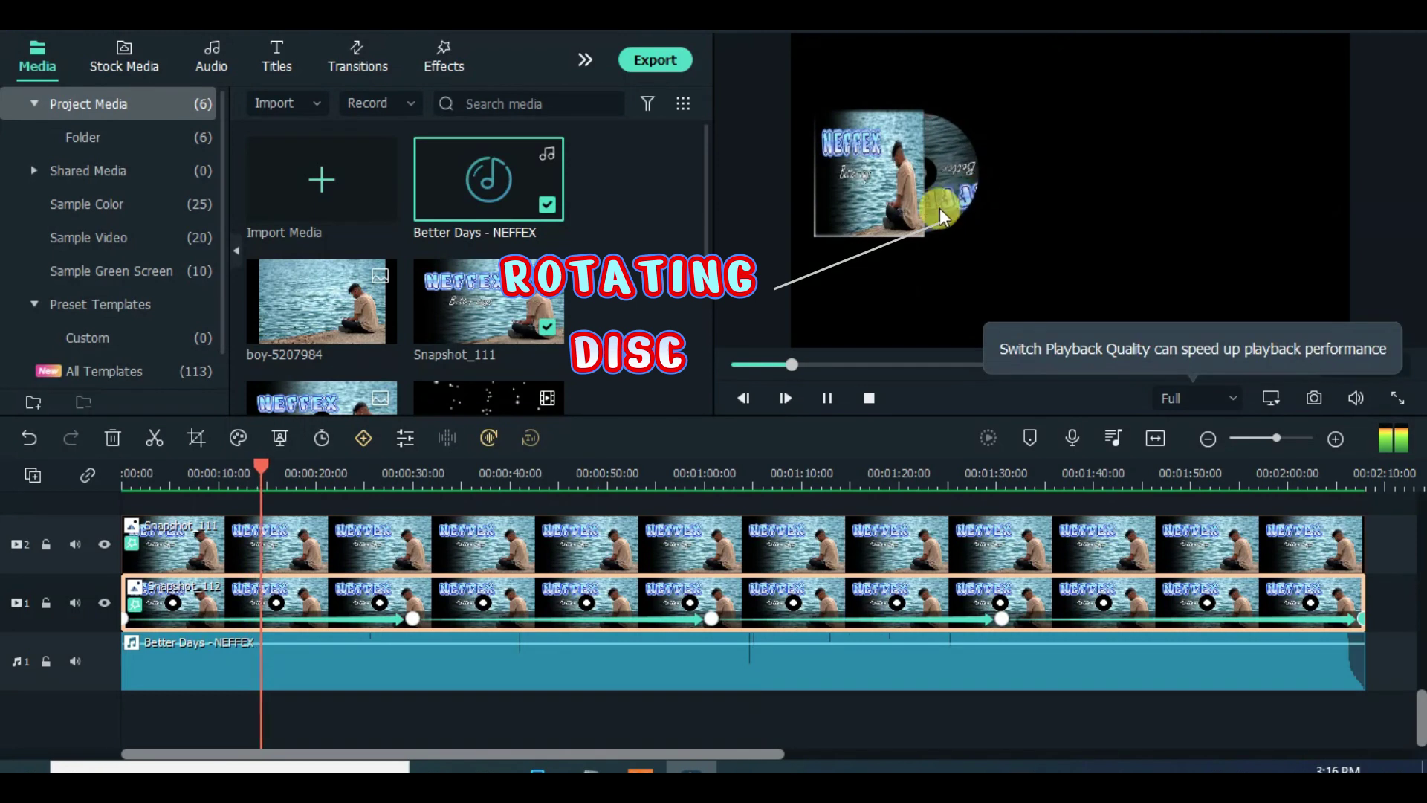
left_click_drag(897, 359, 1083, 367)
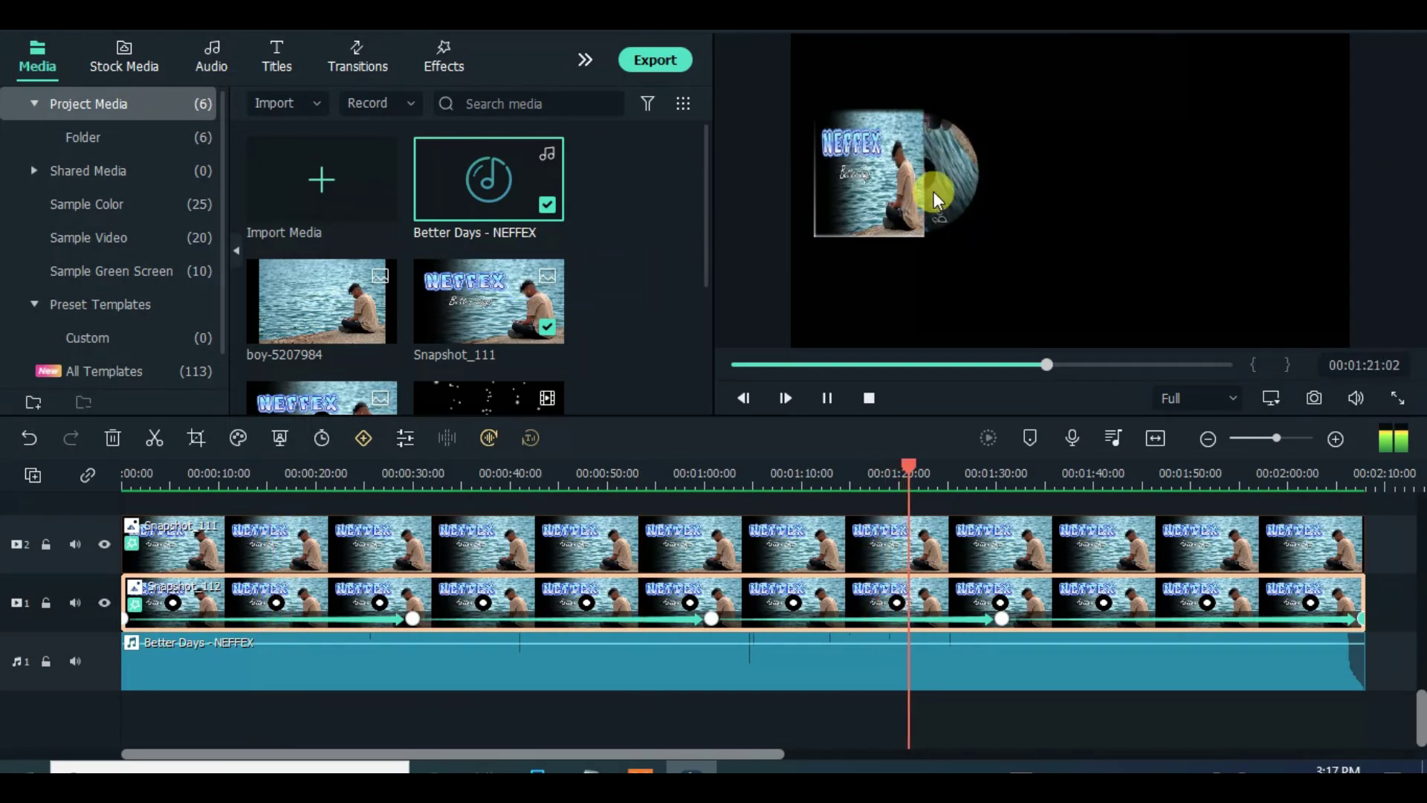
left_click(1127, 365)
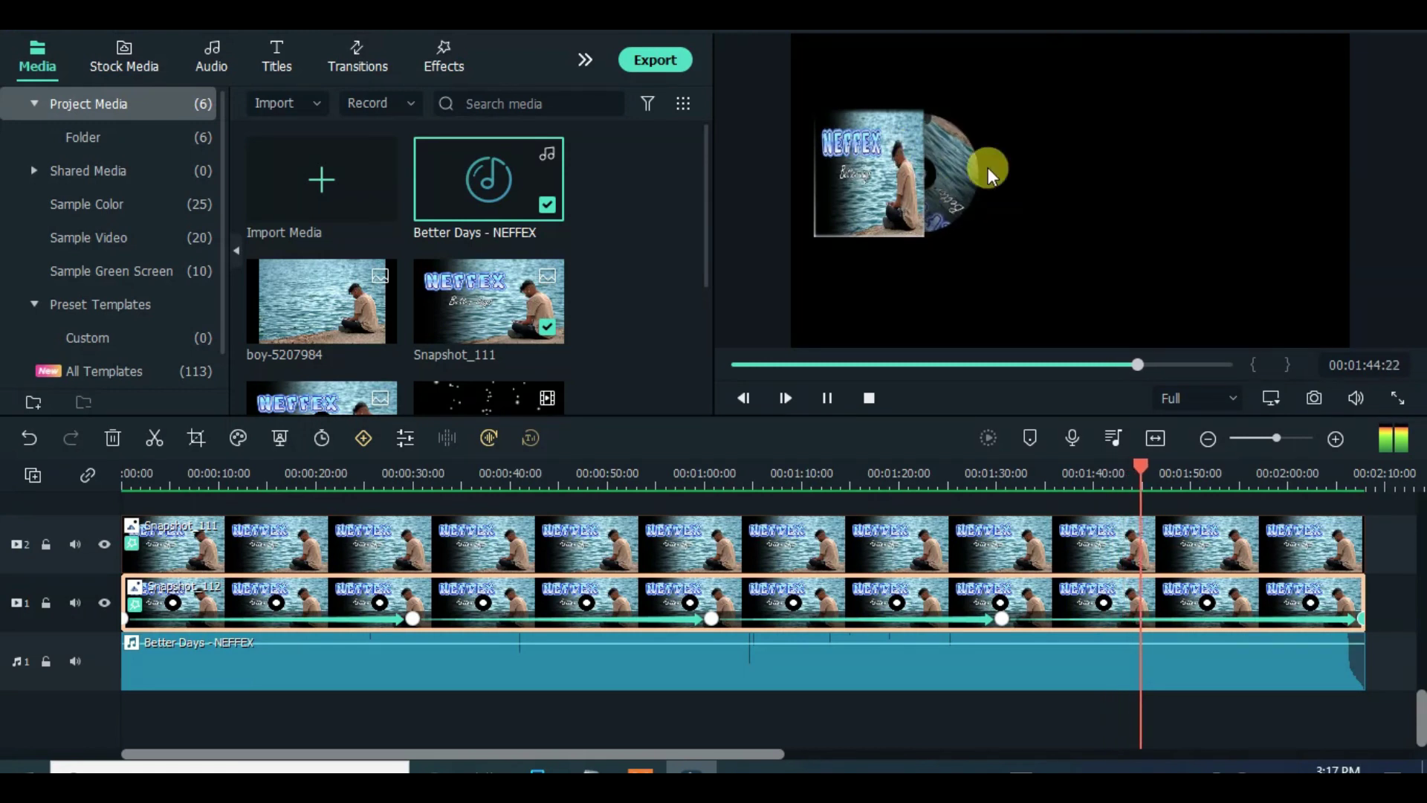
left_click(829, 398)
left_click(736, 365)
- Search the downloaded effects for "border" and apply the Border effect to the Snapshot_112 clip
left_click(440, 56)
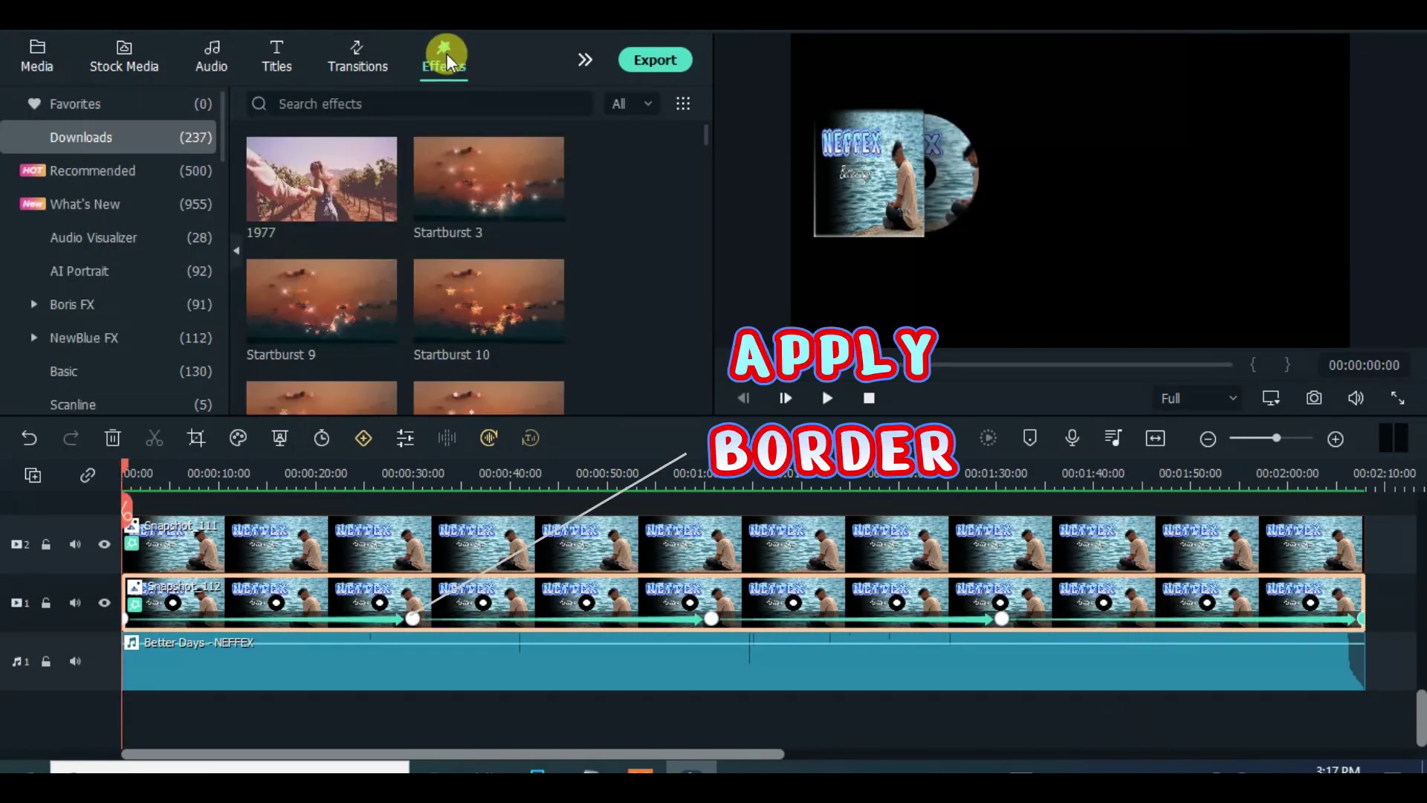
left_click(314, 103)
type("borde")
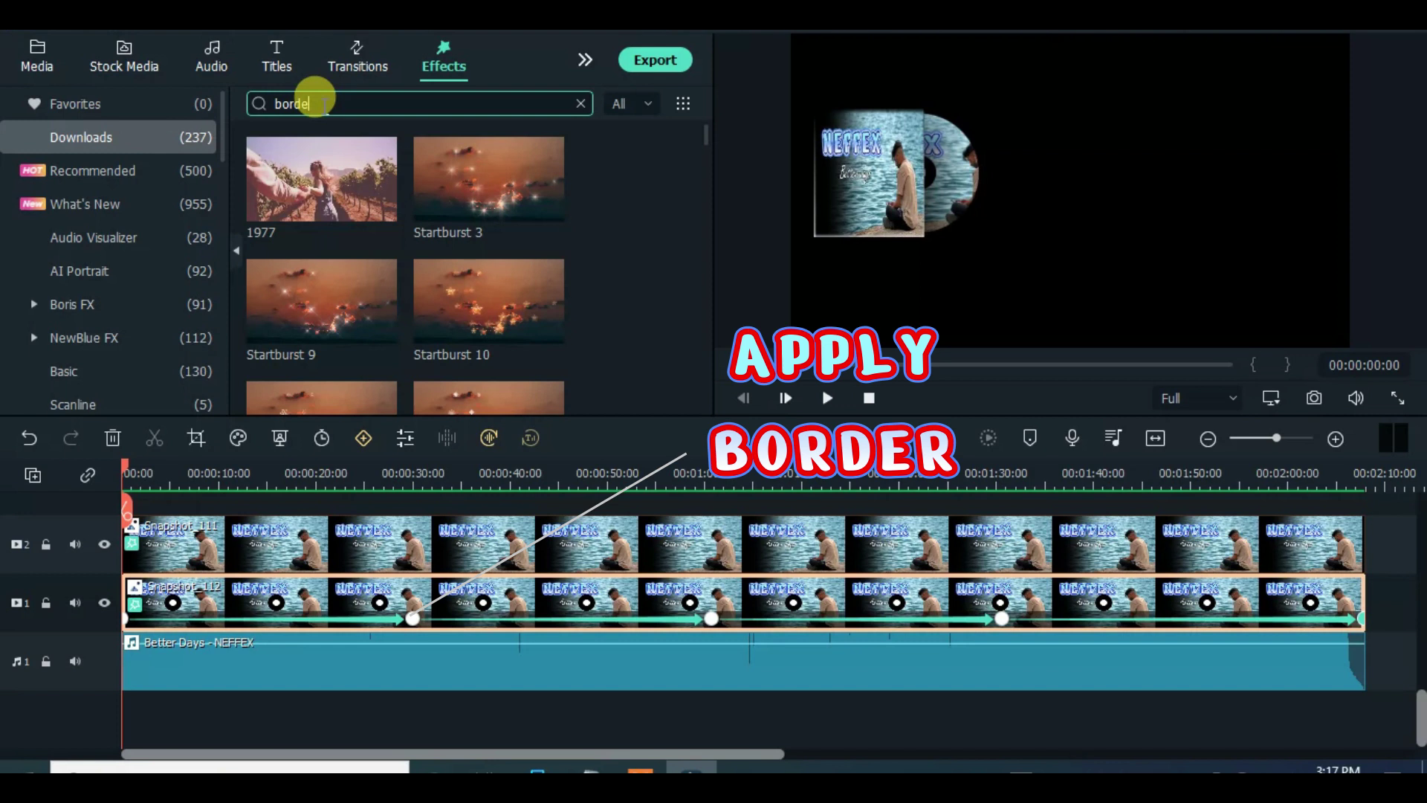
type("r")
key("Return")
left_click_drag(293, 174, 298, 645)
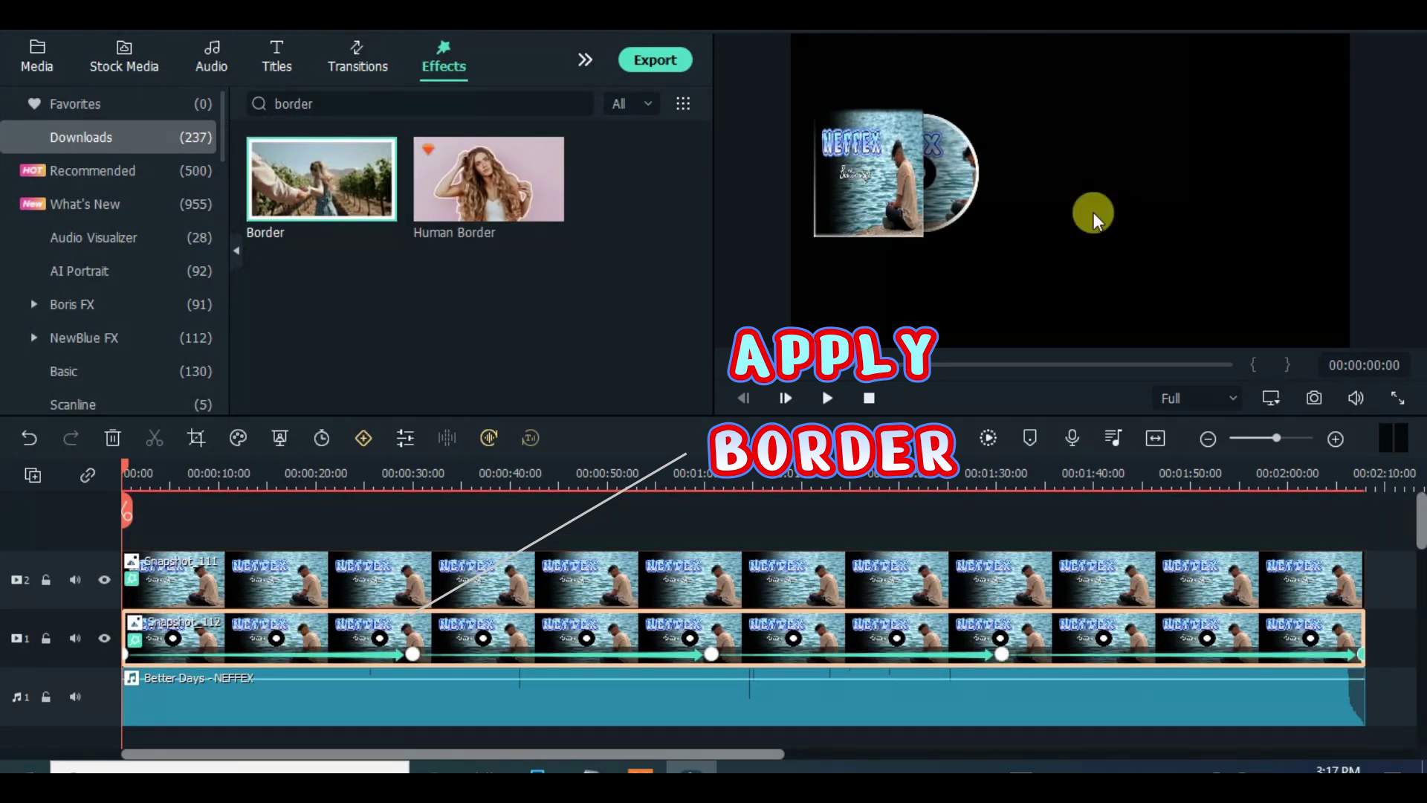
- Open the Snapshot_112 clip's effect settings and examine the Border's colour, size, blur, opacity and direction options
double_click(298, 621)
left_click(38, 51)
left_click(84, 94)
left_click_drag(694, 181, 700, 238)
left_click(44, 344)
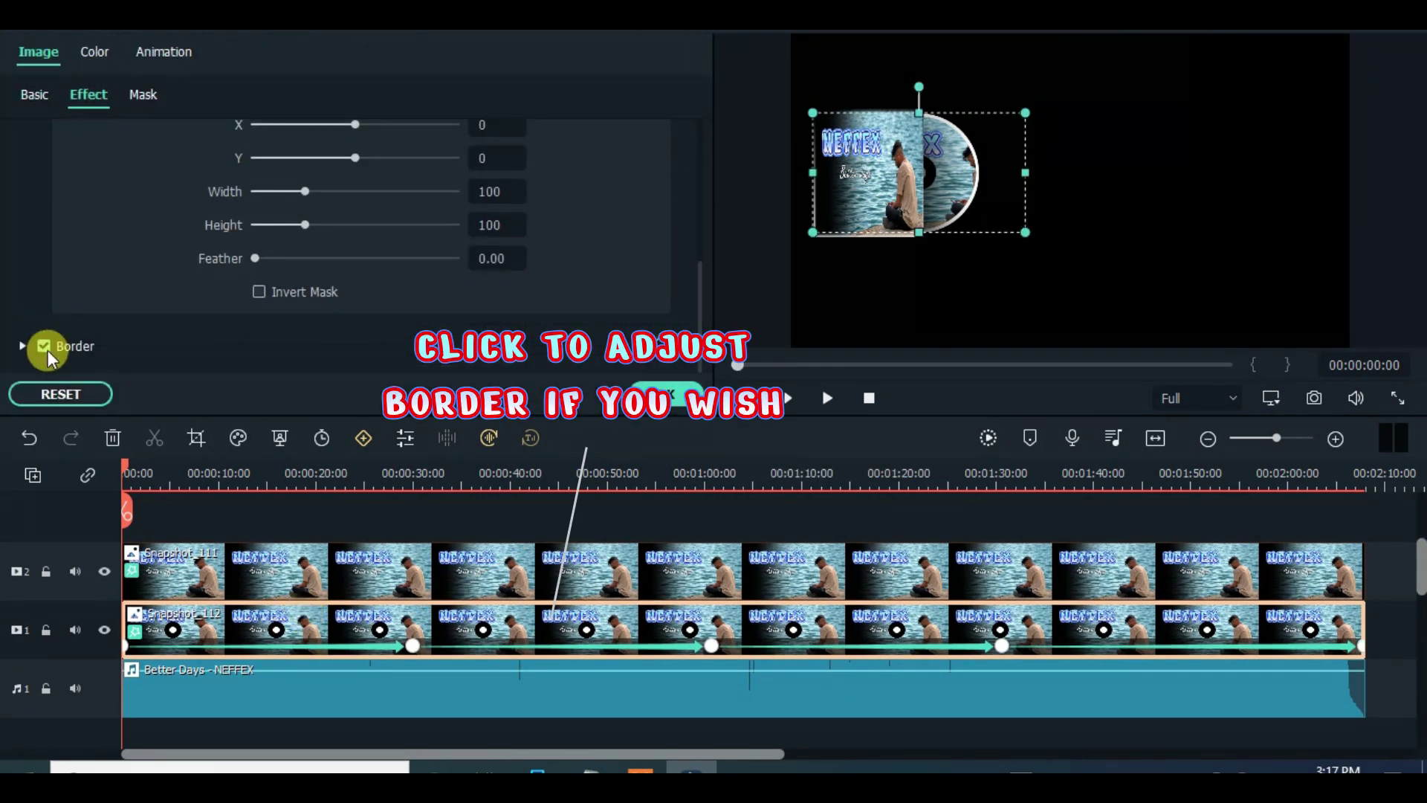
scroll(700, 236, "down", 3)
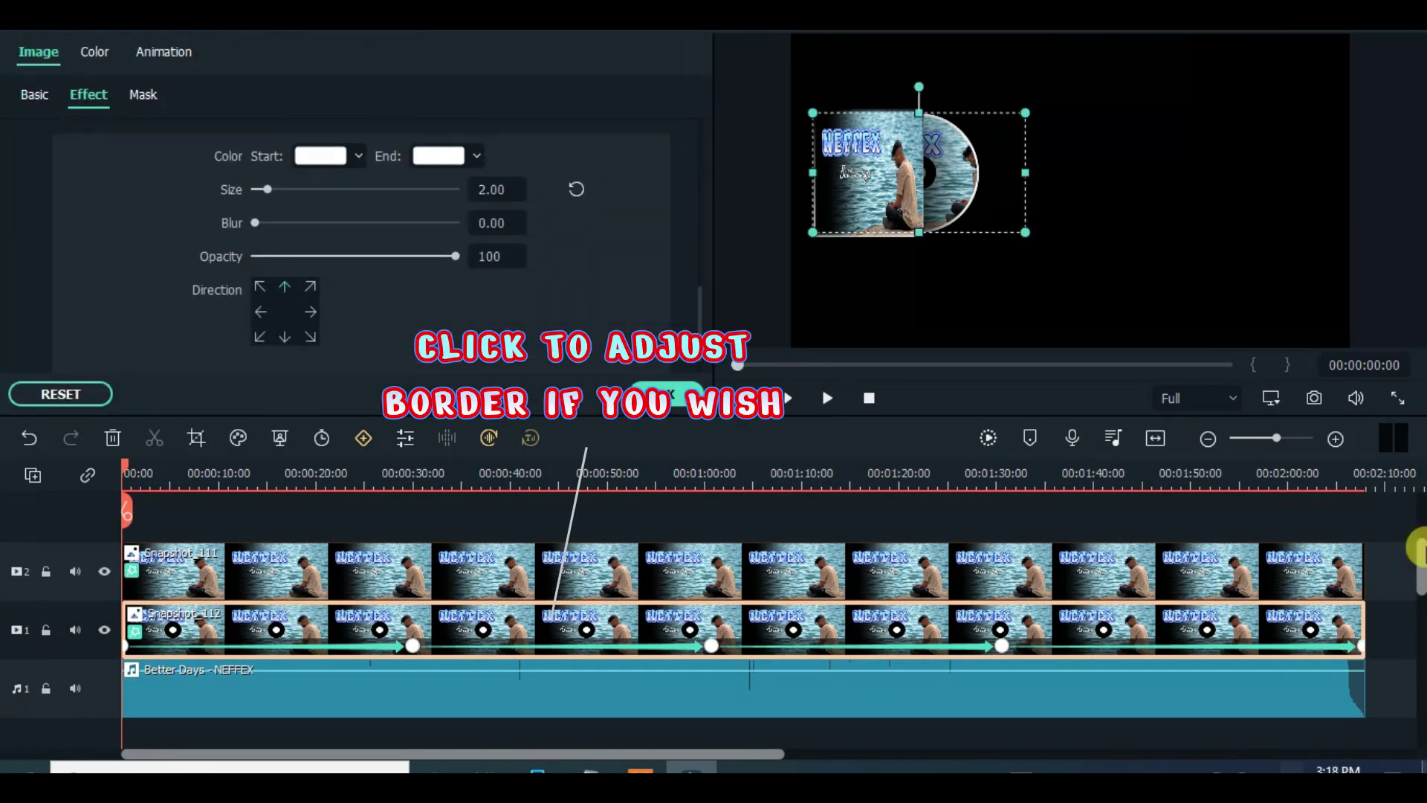
left_click(672, 398)
- Add the White Digital Wave 1 audio visualizer on a new track above the clips and extend it to the song's end
double_click(1312, 694)
scroll(1019, 469, "down", 3)
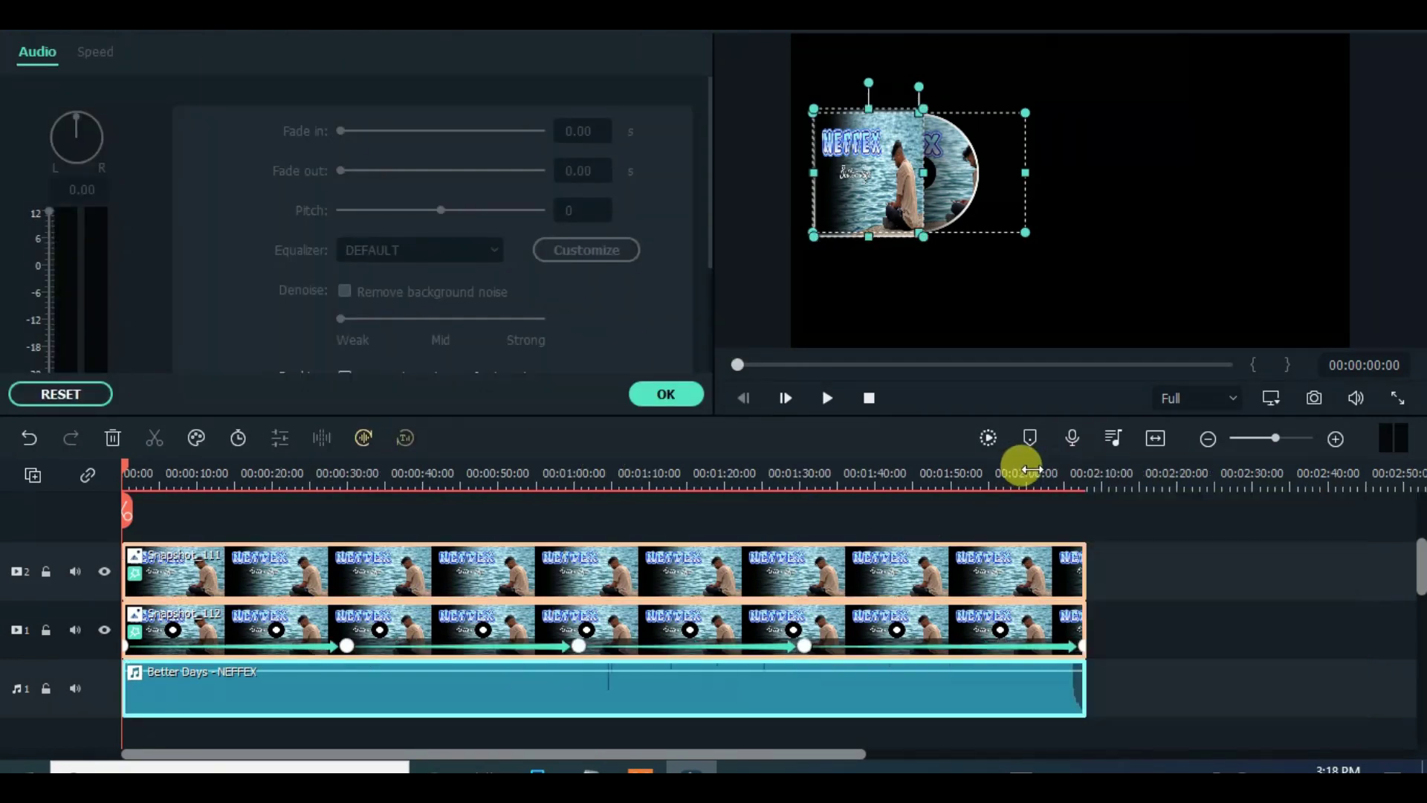
left_click(664, 398)
left_click(115, 236)
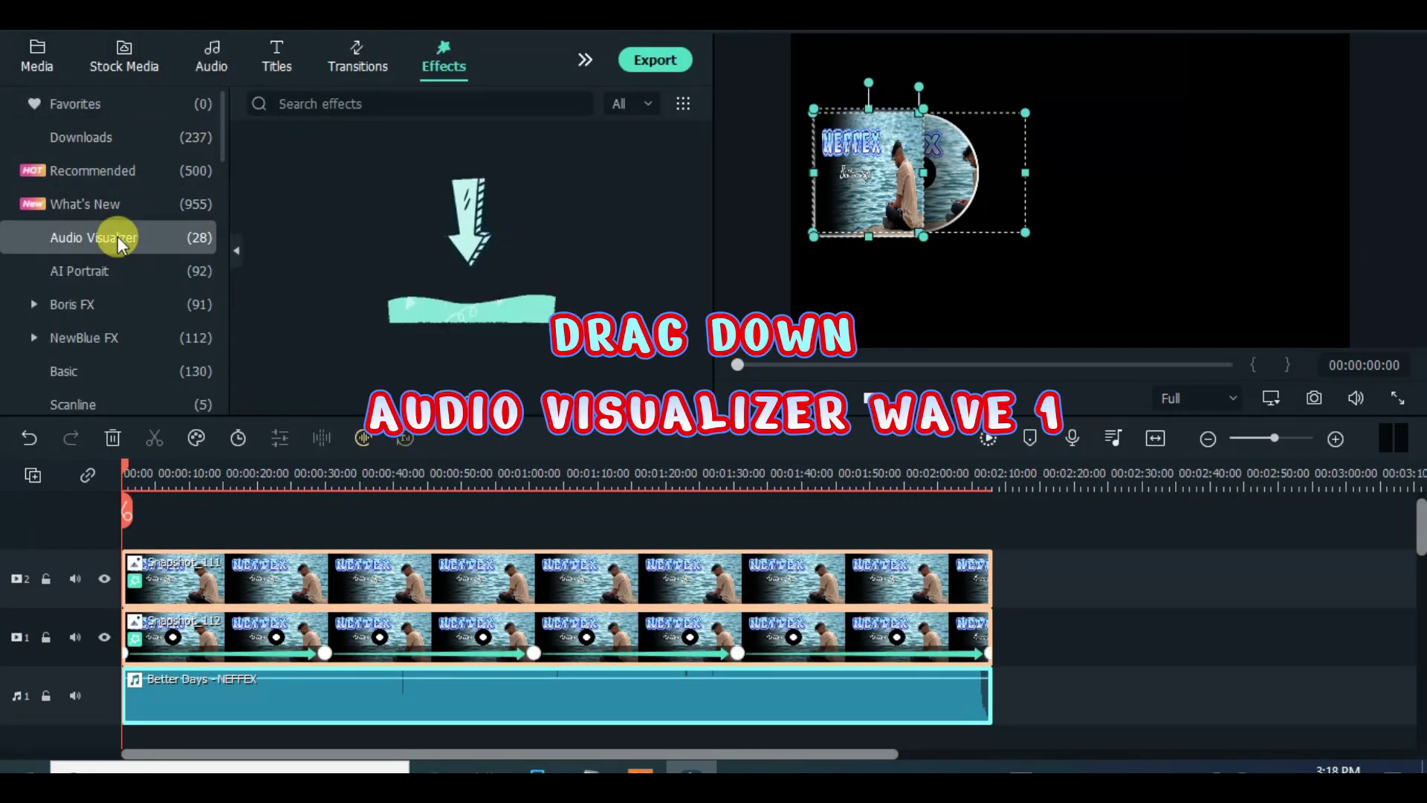
scroll(703, 212, "down", 3)
scroll(705, 212, "down", 5)
left_click_drag(495, 187, 149, 521)
left_click_drag(153, 588, 993, 599)
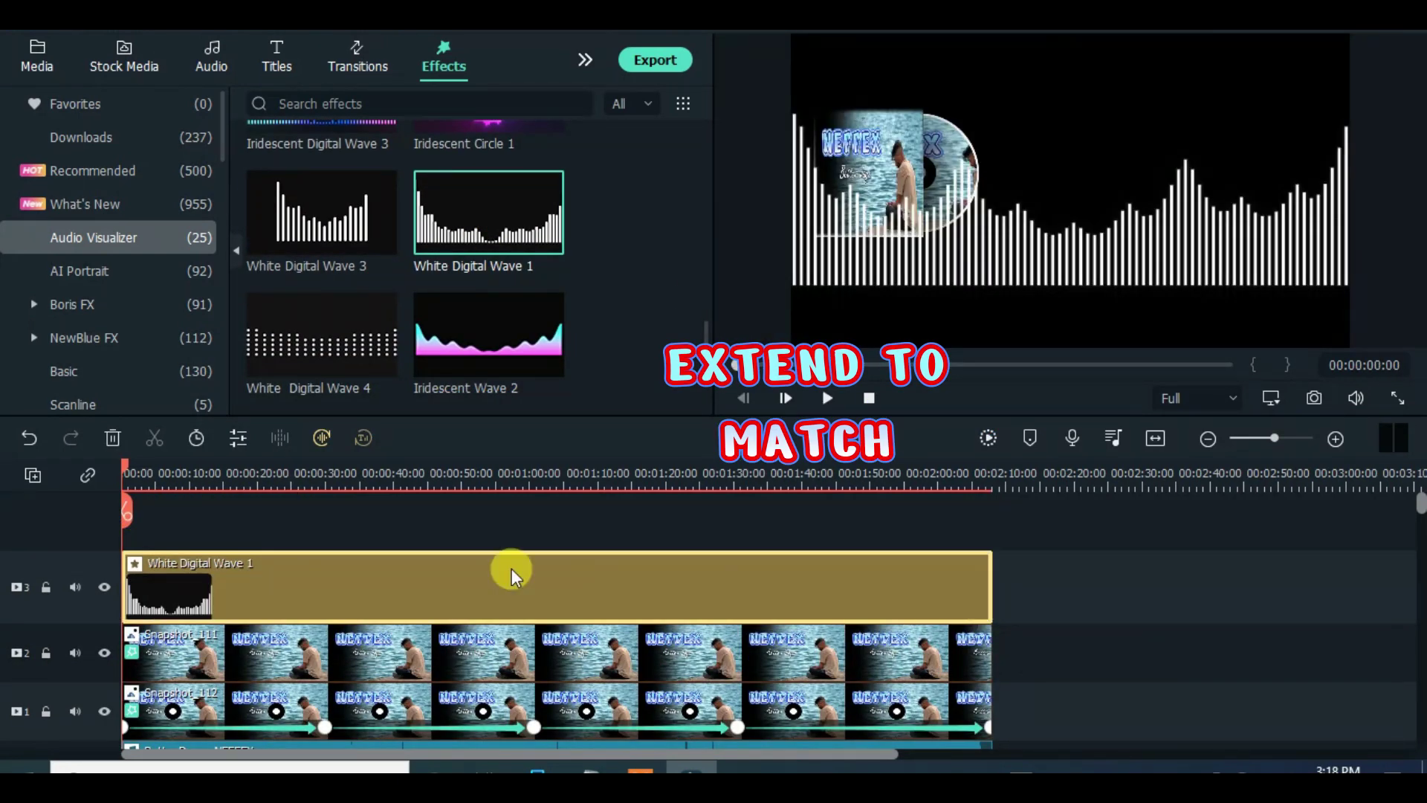
- Set the White Digital Wave 1 visualizer to Scale X 0.60, Scale Y 1.29, Position X 58.61 and Position Y 74.83
left_click(131, 472)
left_click_drag(131, 472, 175, 478)
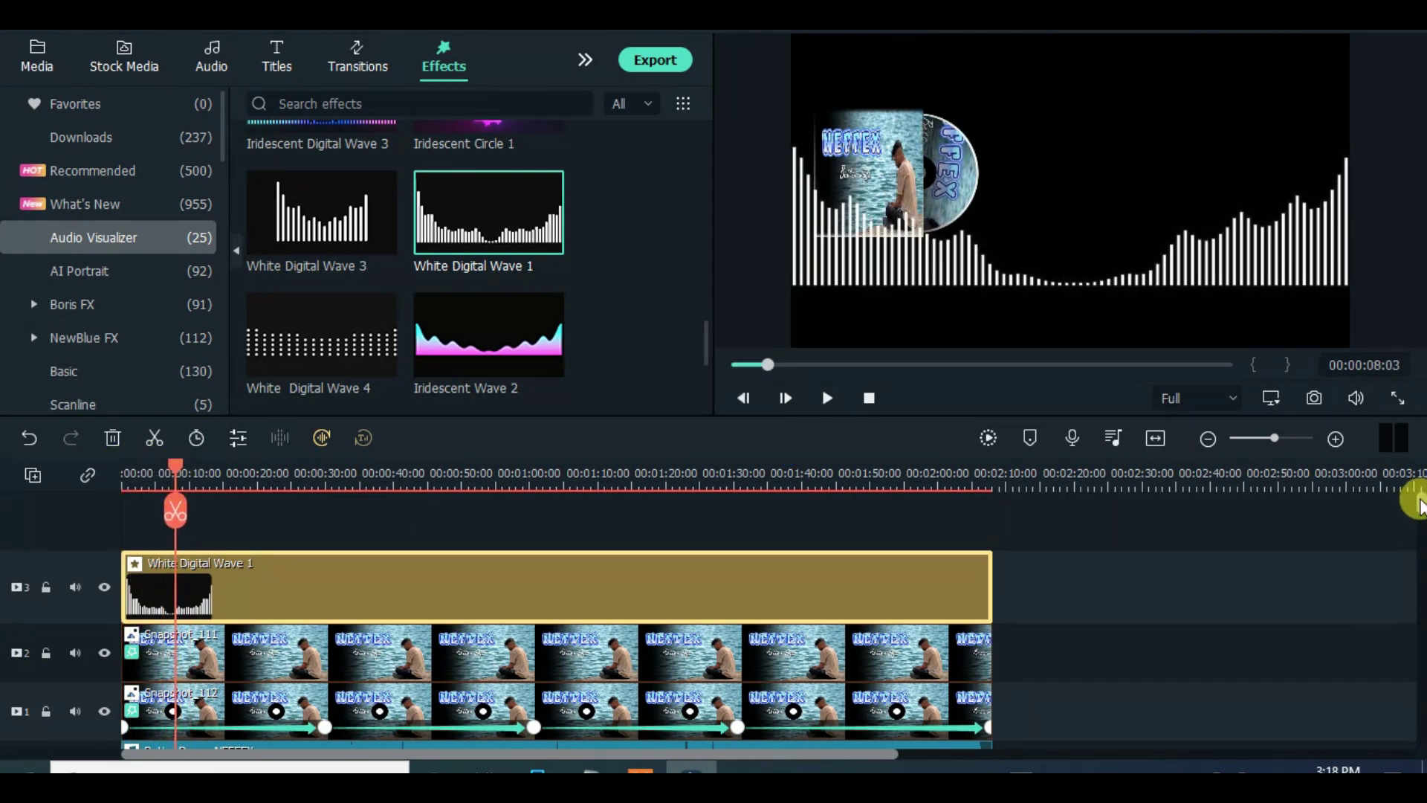
left_click_drag(1416, 496, 1332, 564)
double_click(364, 550)
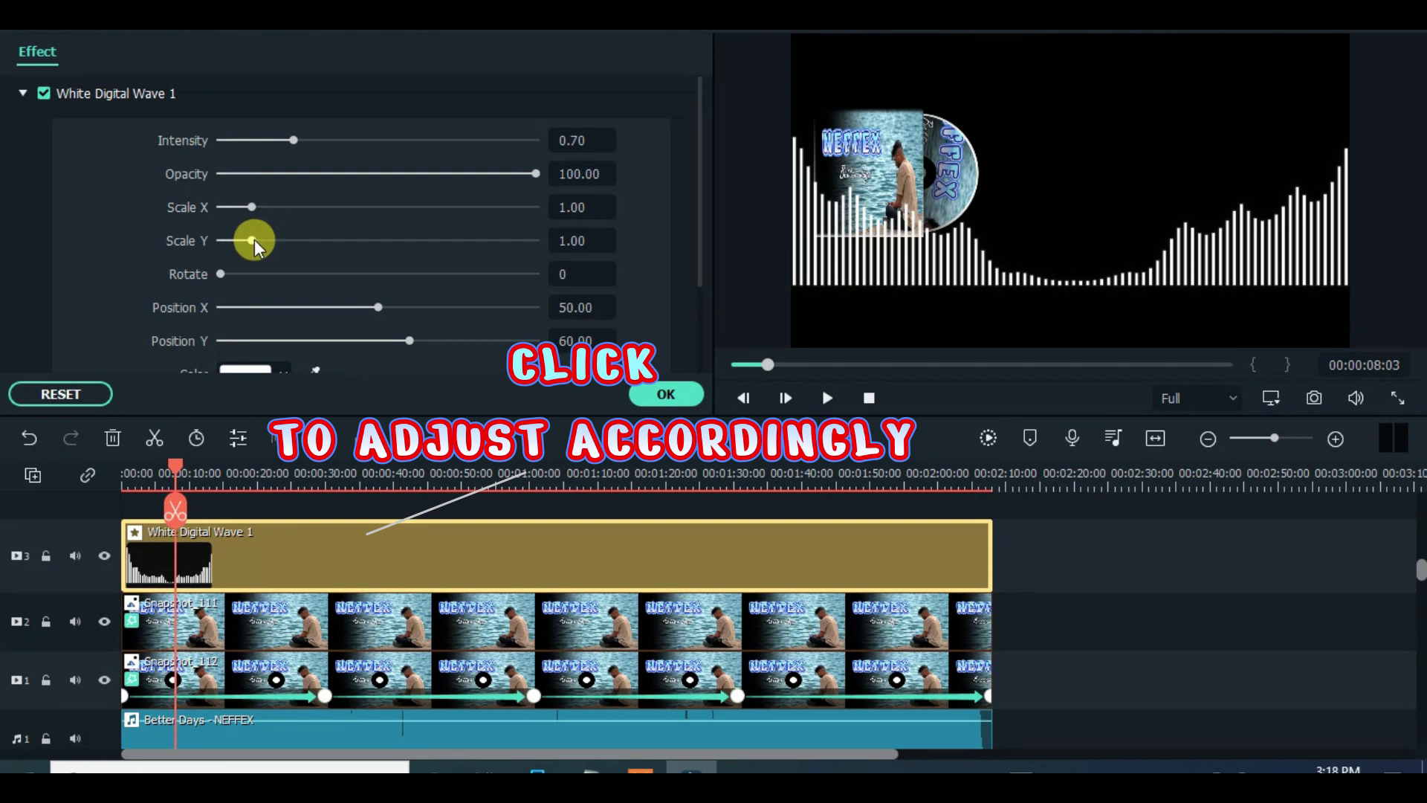
left_click_drag(252, 240, 227, 207)
left_click_drag(409, 340, 397, 307)
left_click_drag(245, 240, 261, 240)
left_click_drag(415, 340, 458, 341)
left_click_drag(227, 207, 239, 207)
left_click_drag(397, 307, 405, 307)
left_click_drag(239, 207, 237, 207)
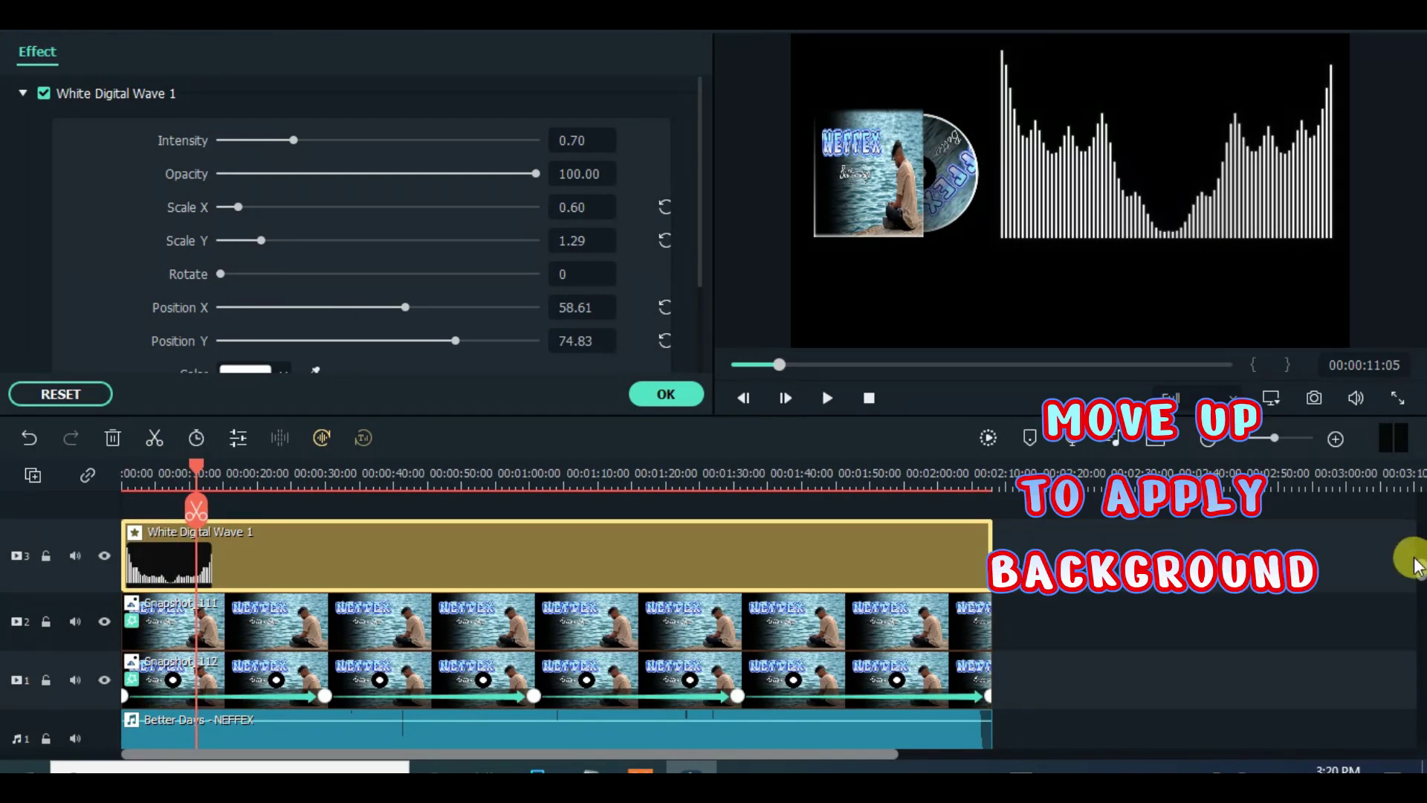
- Move the wave, cover and disc clips up one track to leave video track 1 empty, and return to the start
scroll(1418, 629, "down", 1)
left_click_drag(1089, 632, 735, 495)
left_click(711, 706)
scroll(1420, 617, "down", 1)
left_click(33, 475)
left_click(312, 644)
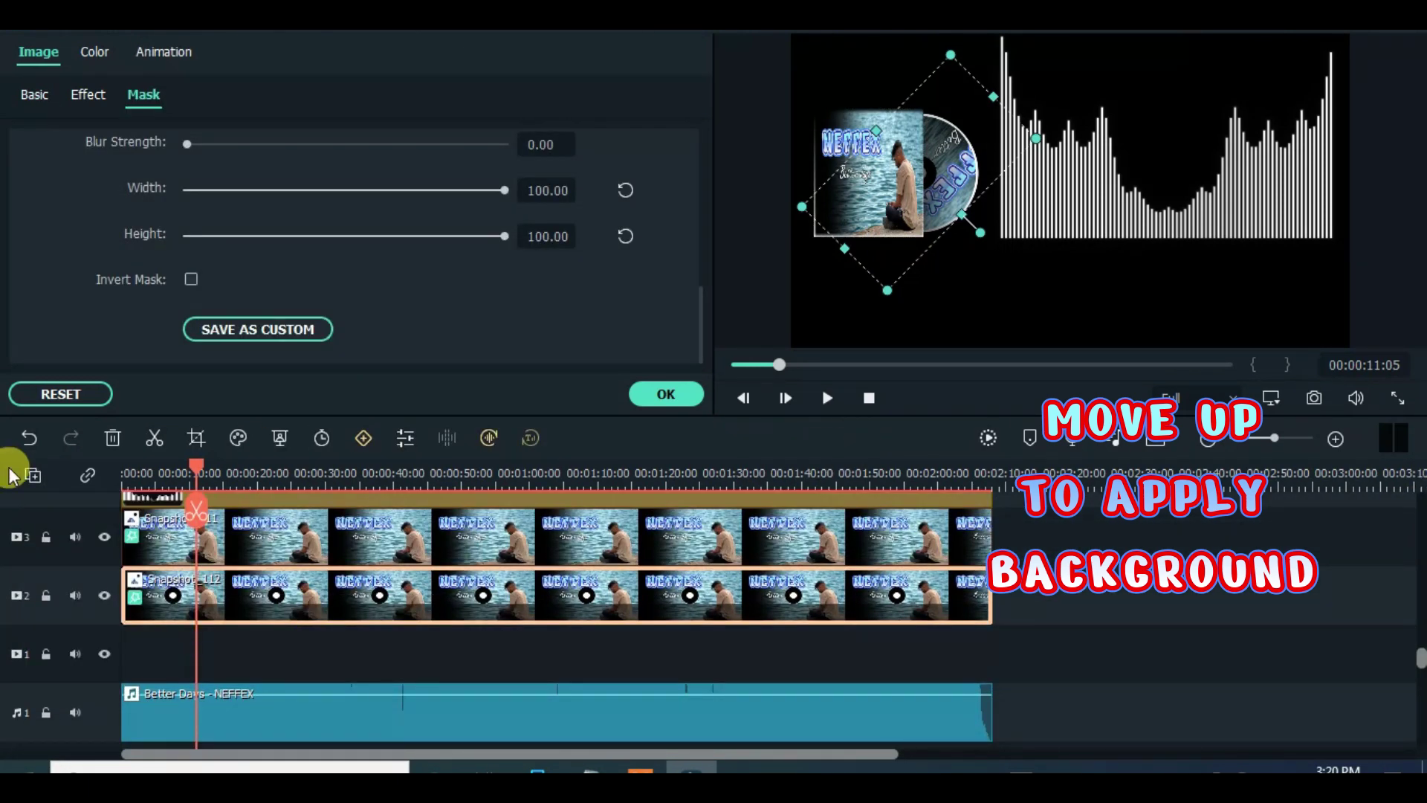
scroll(915, 475, "down", 1)
left_click_drag(925, 477, 202, 460)
left_click(665, 394)
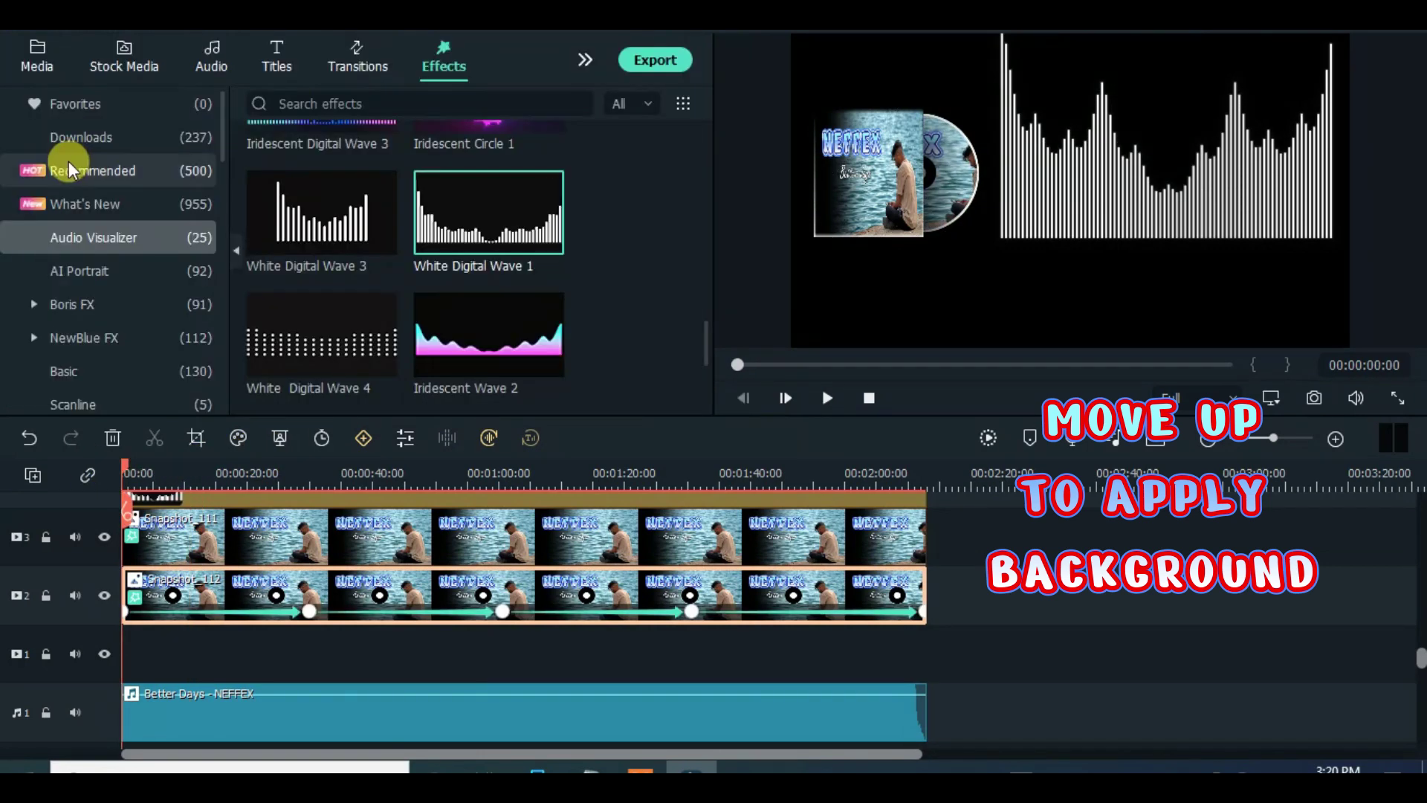
- Place the woman-3006823 image on video track 1 as background, extended to the song's end and cropped to fit the frame
left_click(37, 56)
scroll(710, 197, "down", 3)
left_click_drag(318, 318, 926, 673)
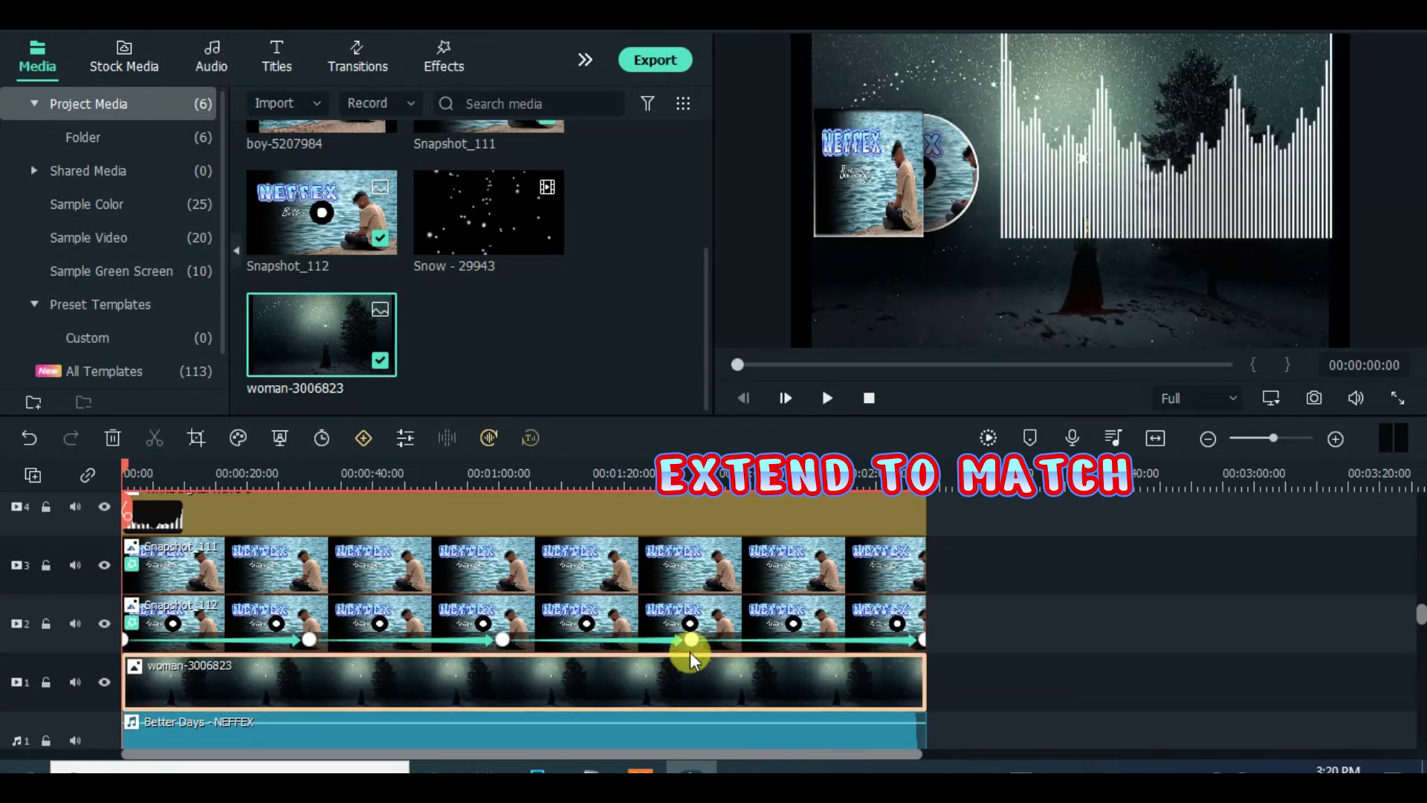
right_click(469, 692)
left_click(526, 311)
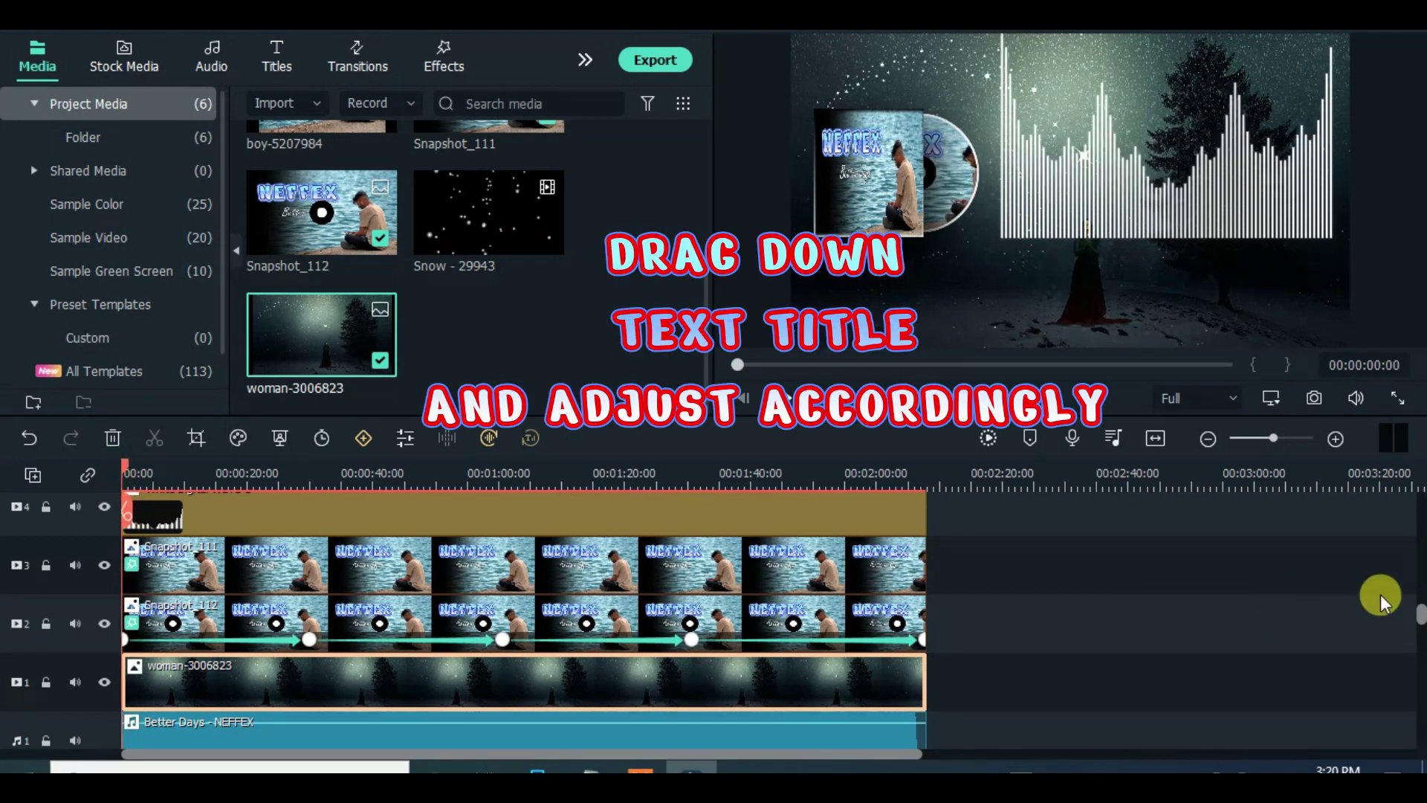
- Add the Art Title 16 title on a new track above the wave and extend it to the song's end
scroll(1376, 596, "up", 2)
left_click(274, 56)
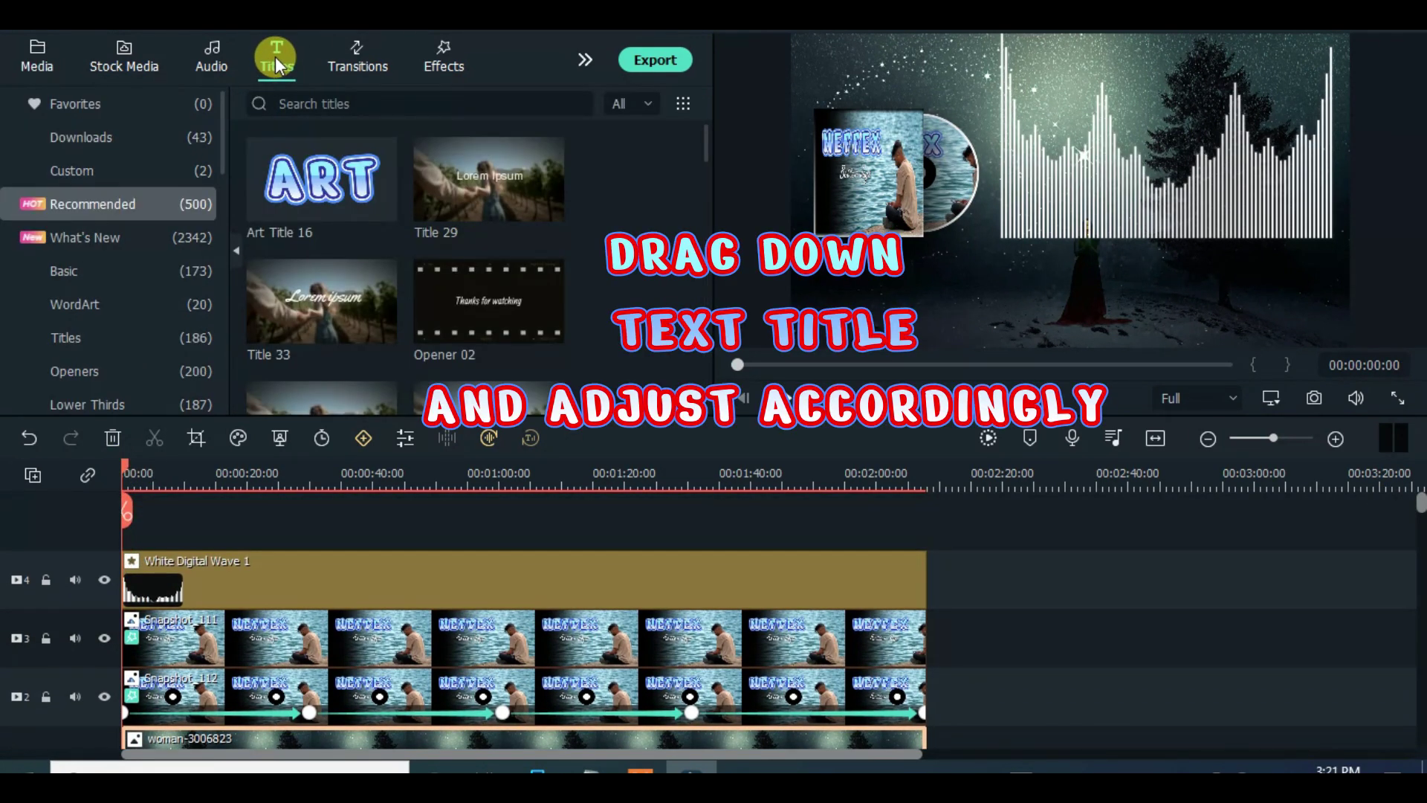
left_click_drag(323, 182, 925, 587)
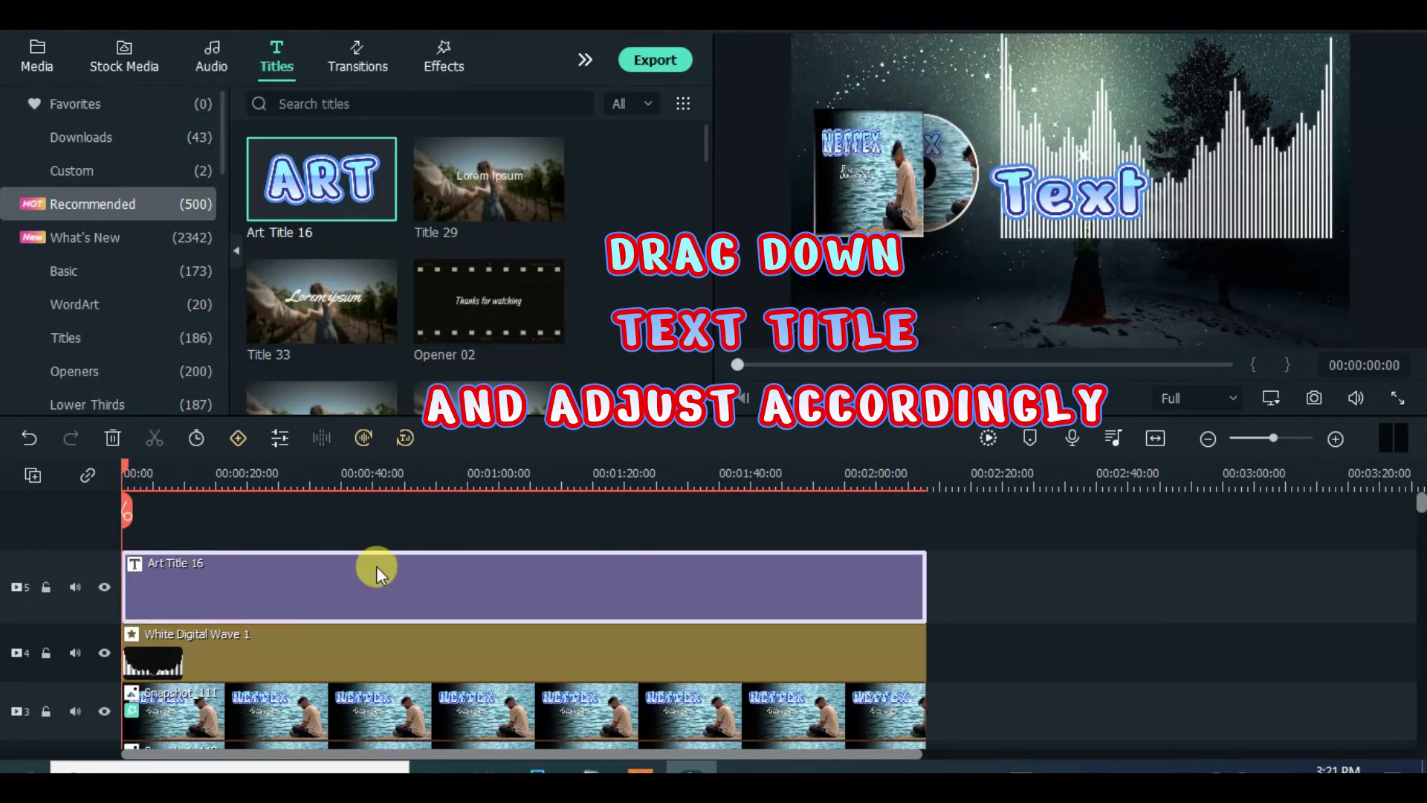
- In the advanced title editor, move the art title above the wave and change its text to "NEFFEX"
double_click(377, 571)
left_click(546, 391)
left_click_drag(871, 280, 968, 119)
left_click(477, 534)
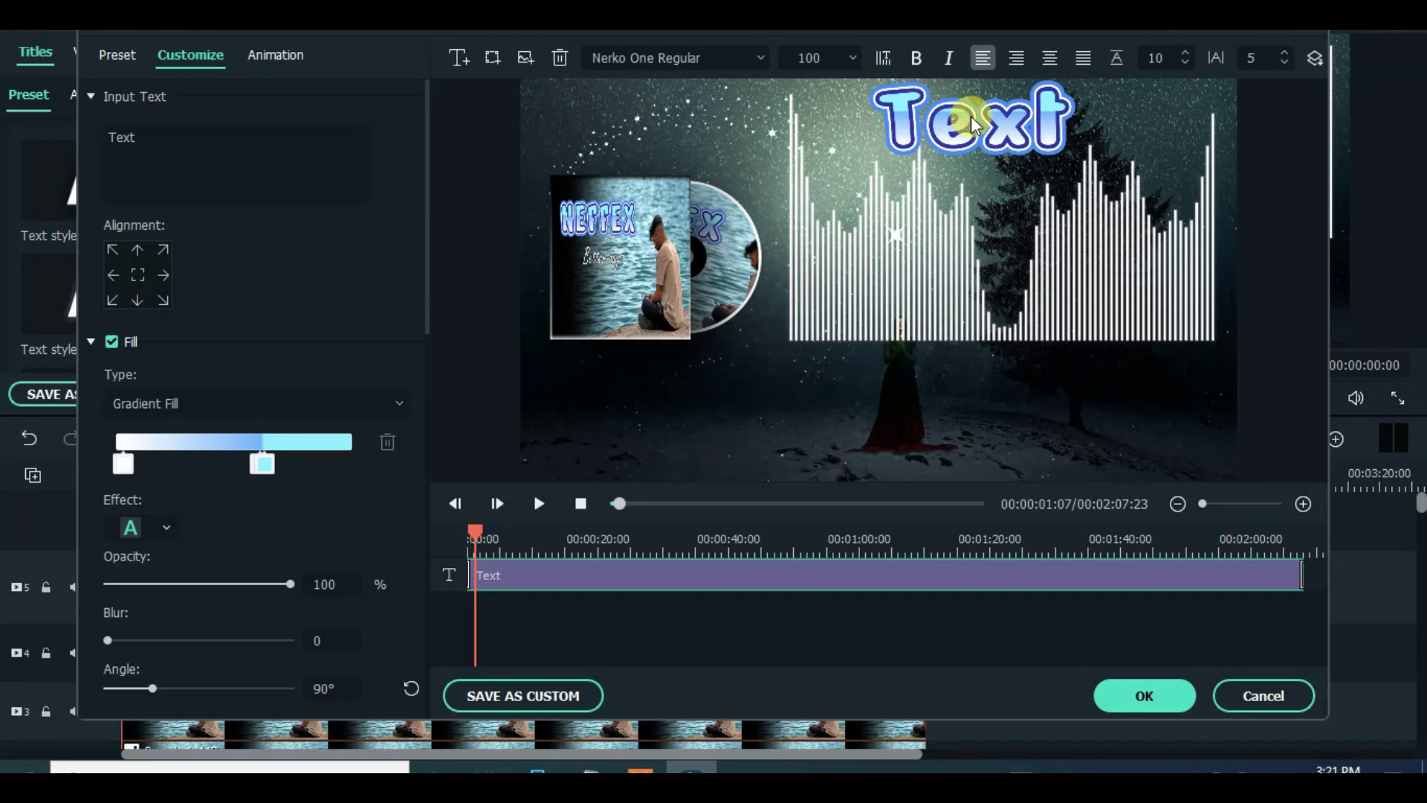
left_click(256, 145)
key("BackSpace")
key("BackSpace")
key("BackSpace")
key("BackSpace")
type("N")
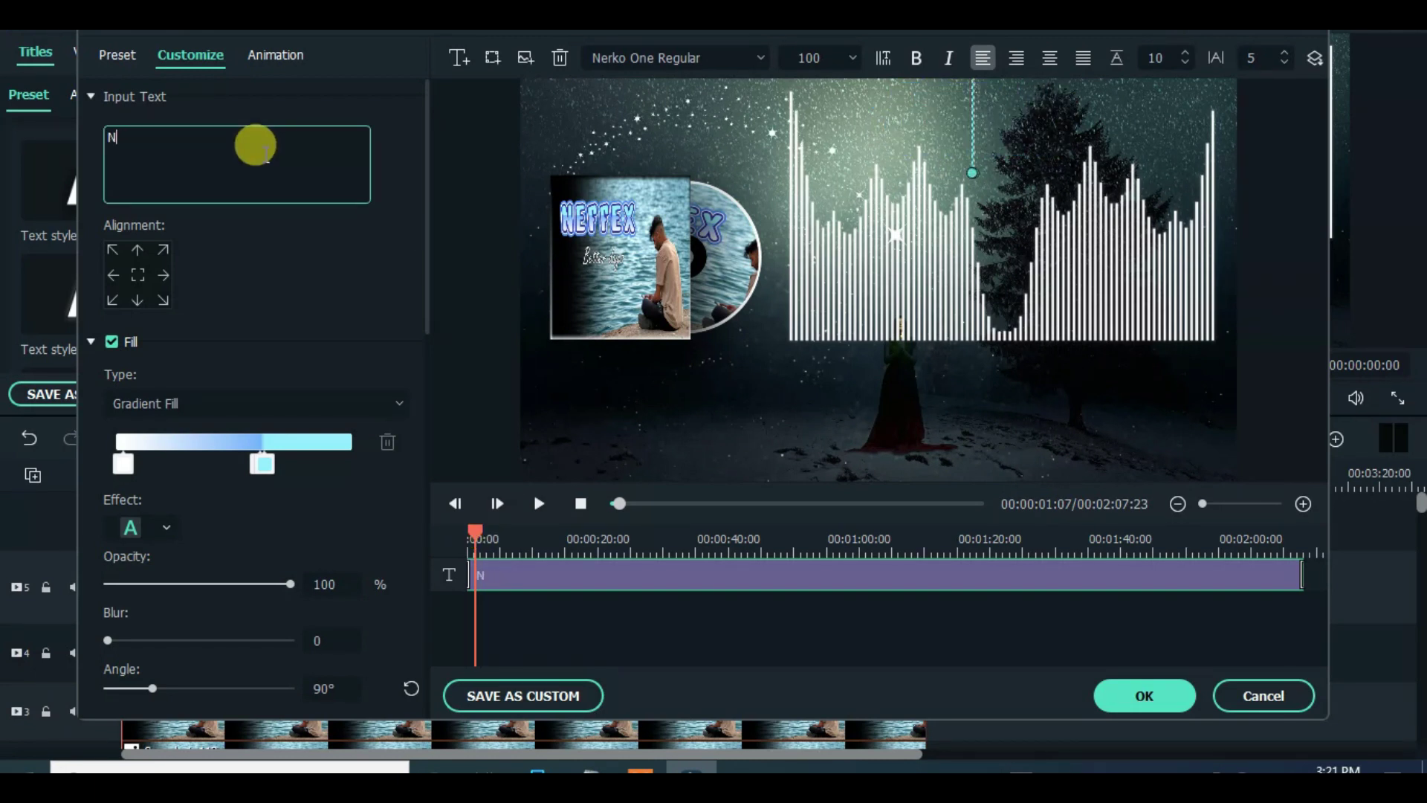
type("EFFEX")
- Shrink the NEFFEX title to font size 70, center it over the top of the wave and apply the title changes
left_click_drag(1122, 171, 1041, 143)
left_click_drag(915, 96, 991, 116)
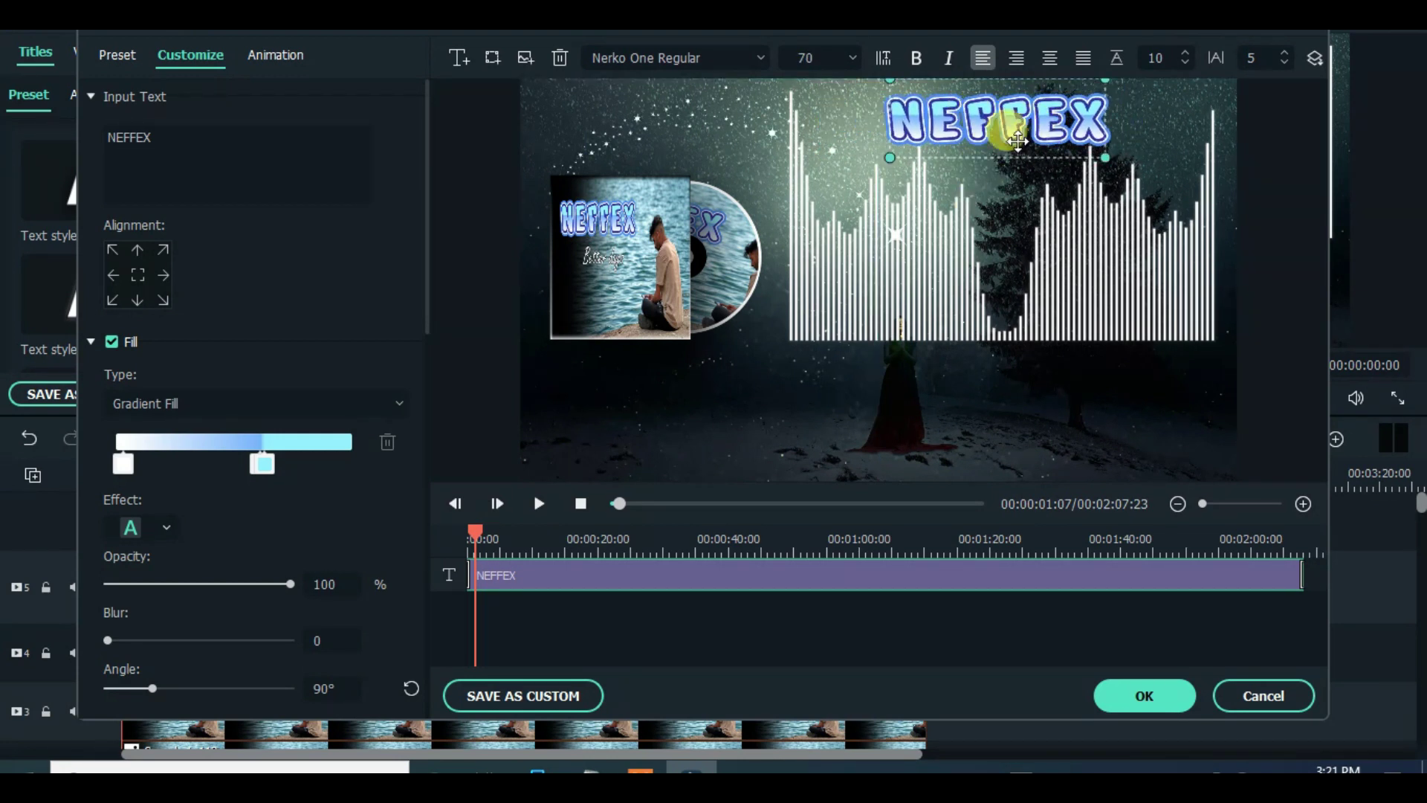
left_click(1145, 697)
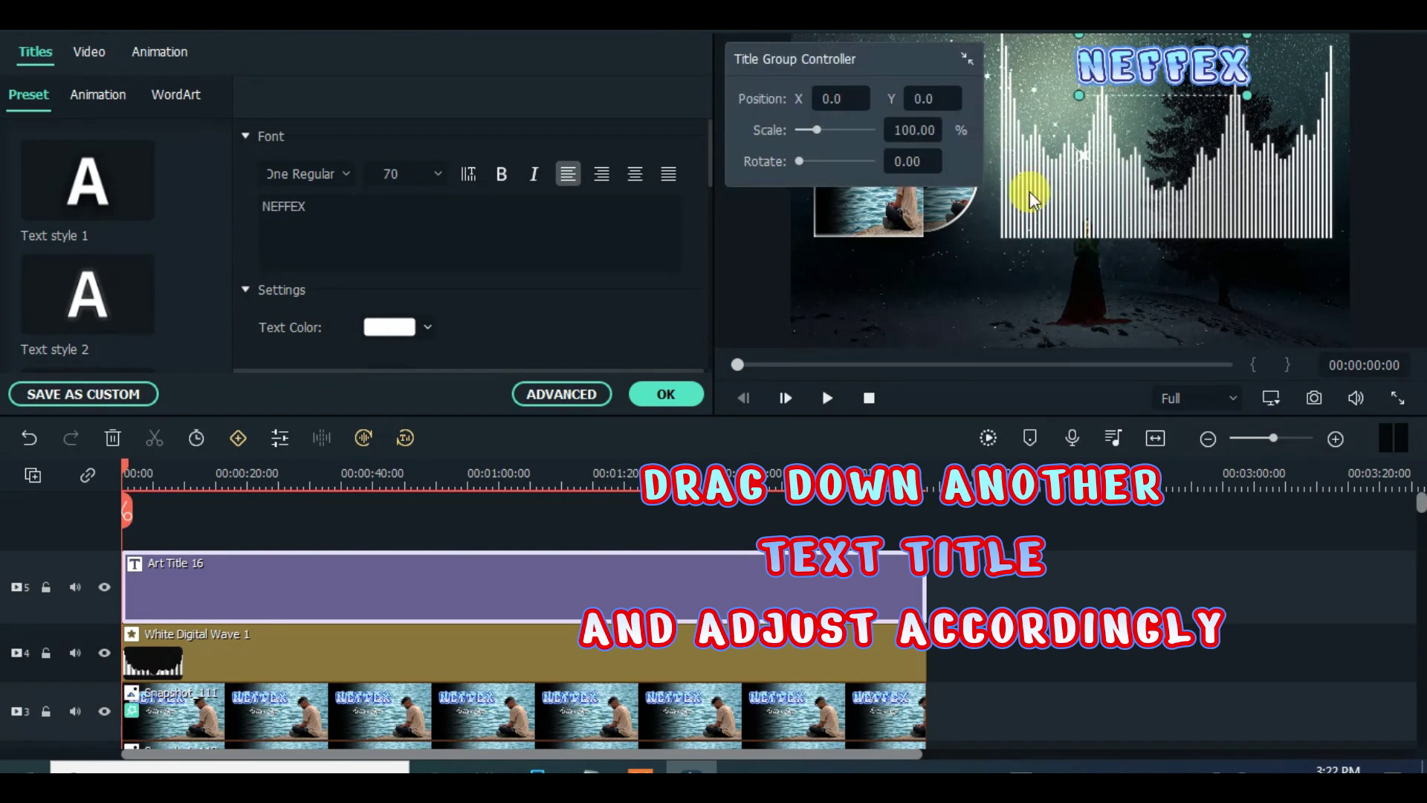
left_click_drag(885, 56, 238, 34)
left_click(666, 394)
- Add the Title 29 title above Art Title 16, extend it to the song's end and open its advanced editor
left_click_drag(488, 179, 929, 606)
double_click(462, 594)
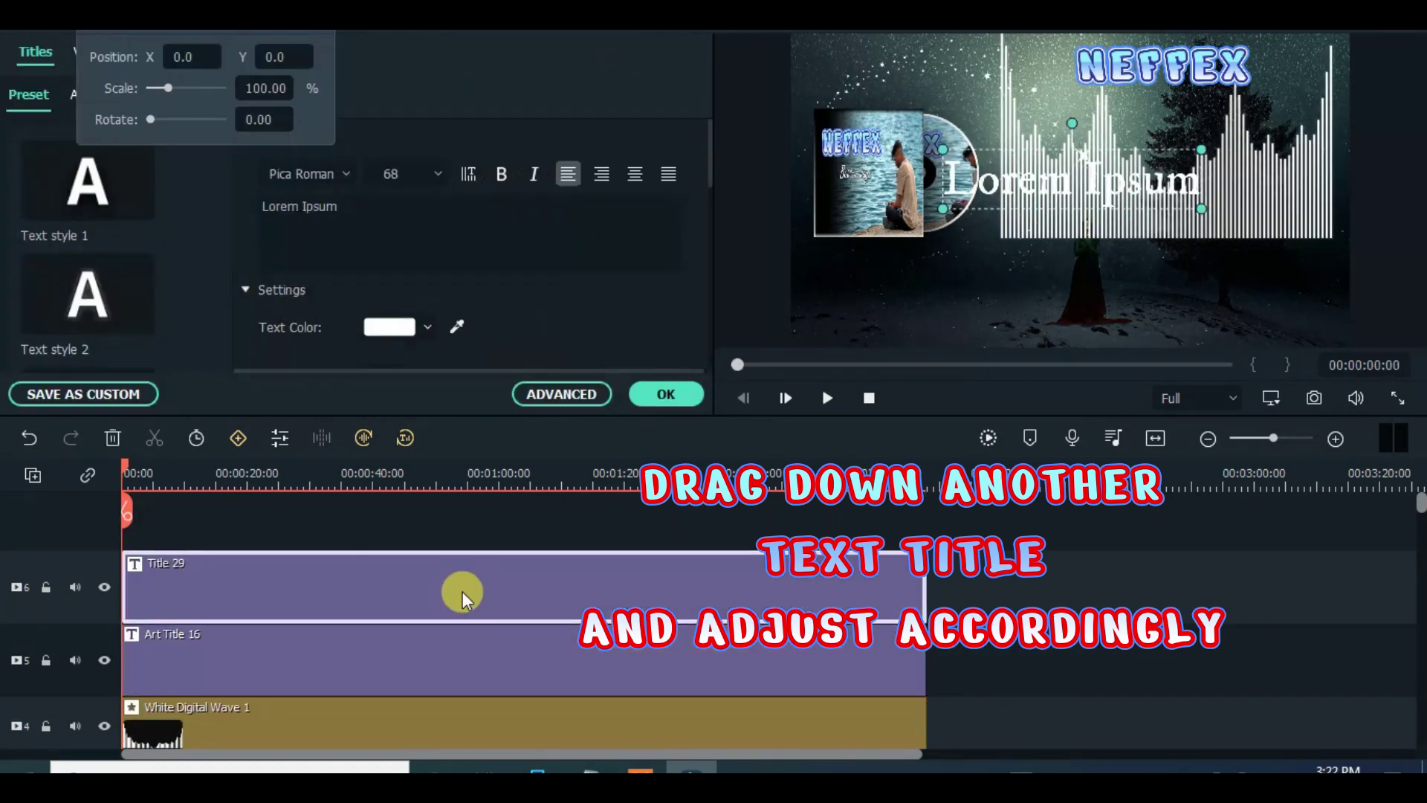
left_click(562, 394)
- Replace the Title 29 placeholder text with "Better days"
key("BackSpace")
key("BackSpace")
key("BackSpace")
key("BackSpace")
key("BackSpace")
key("BackSpace")
key("BackSpace")
key("BackSpace")
key("BackSpace")
key("BackSpace")
type("ER DAYS")
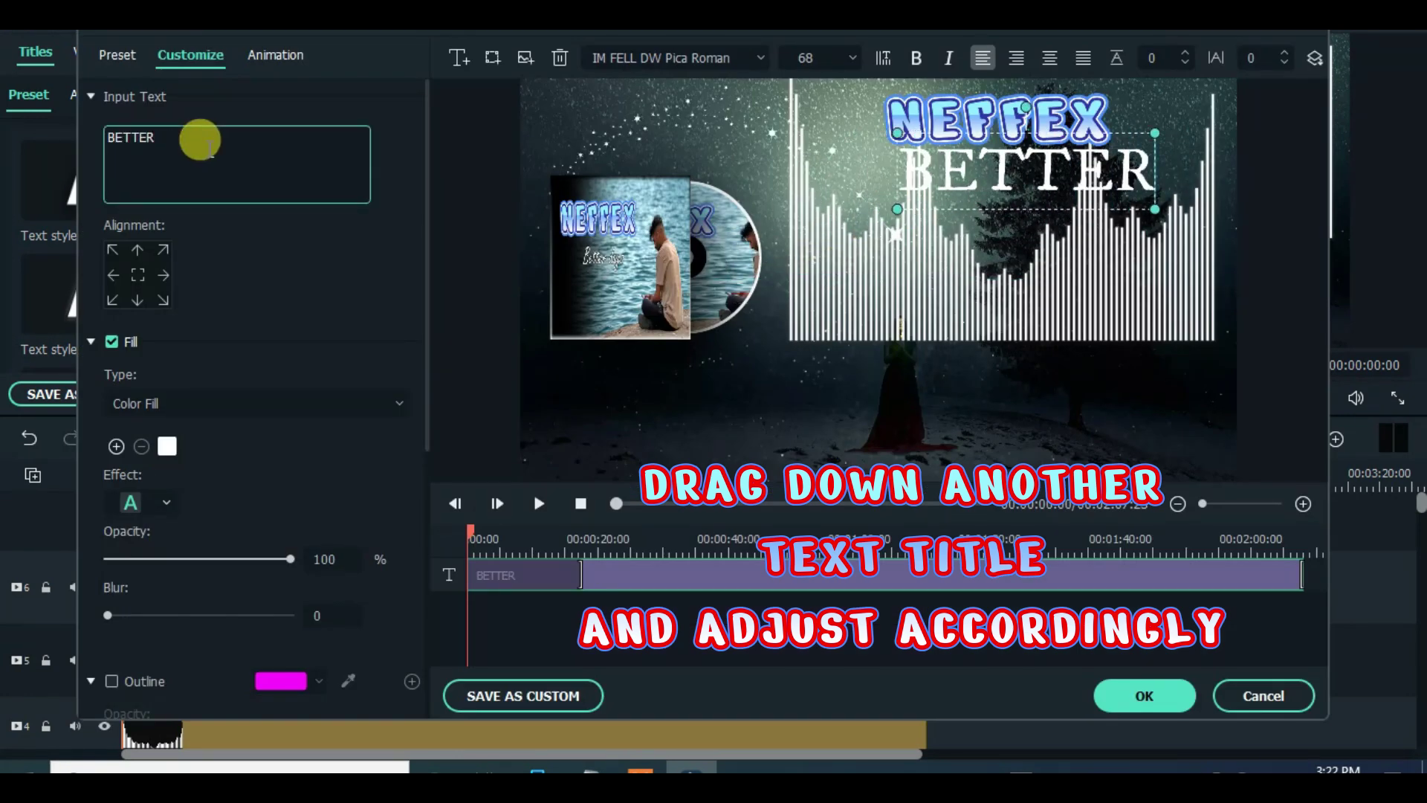
key("BackSpace")
key("BackSpace")
key("BackSpace")
key("BackSpace")
key("BackSpace")
key("BackSpace")
key("BackSpace")
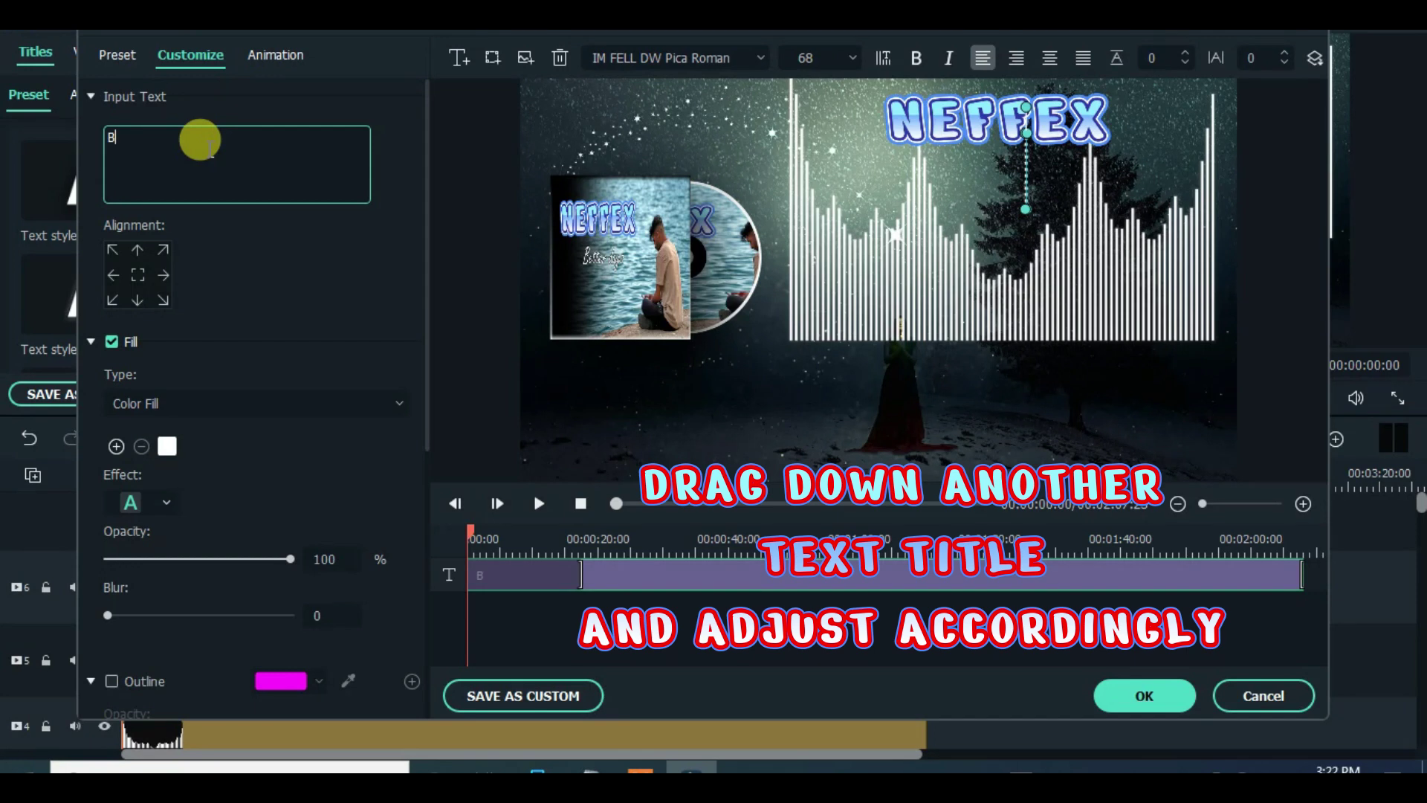
type("er days")
- Shrink the Better days title to font size 29, place it just below NEFFEX and apply the title changes
left_click_drag(1162, 132, 1007, 168)
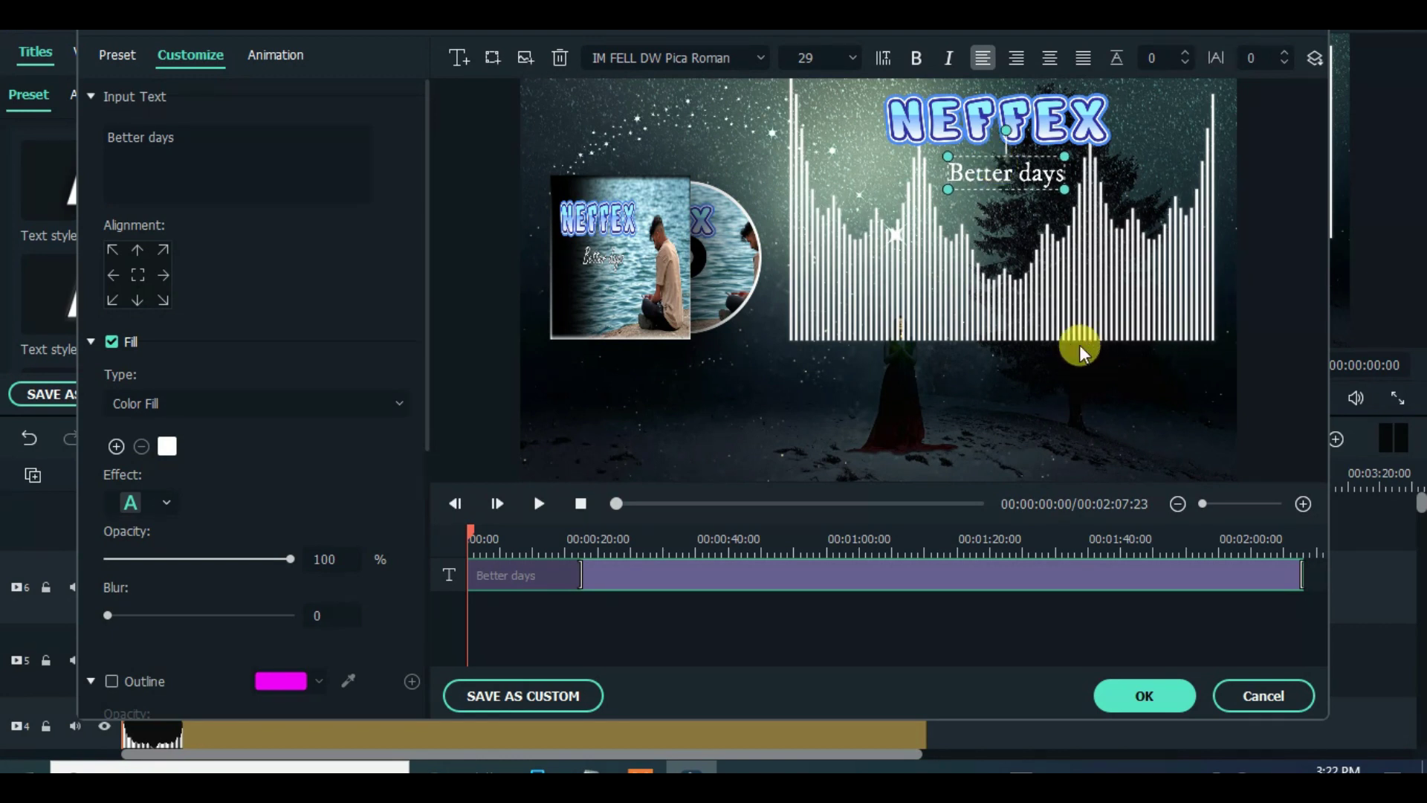
left_click(1145, 698)
left_click(1106, 229)
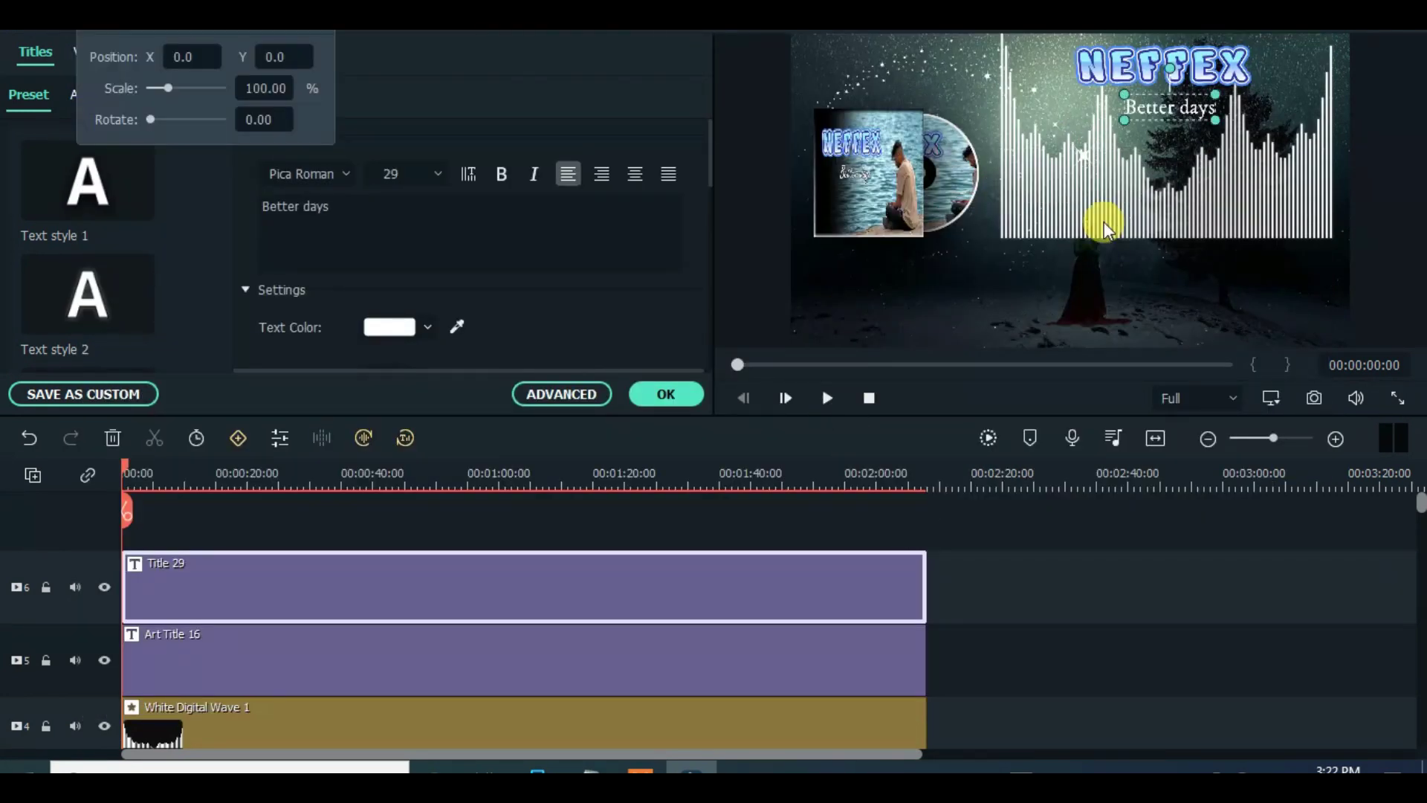
left_click(664, 396)
- Add the Snow - 29943 video on a new top track at the timeline start and go to 00:00:06:24
left_click(31, 52)
left_click_drag(490, 237, 127, 519)
left_click(793, 421)
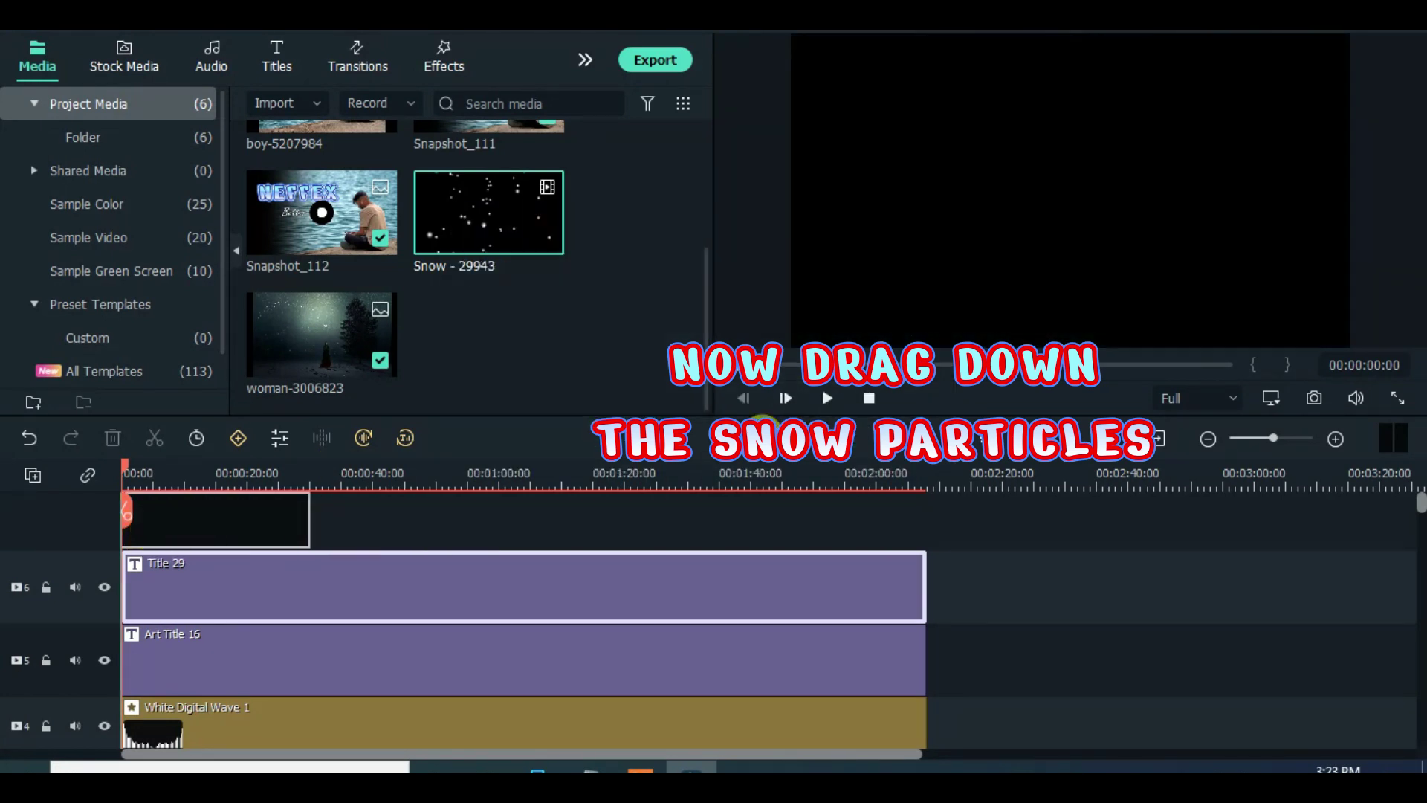
left_click(138, 472)
mouse_move(139, 469)
left_mouse_down()
mouse_move(186, 484)
mouse_move(163, 479)
left_mouse_up()
left_click_drag(1420, 503, 1417, 516)
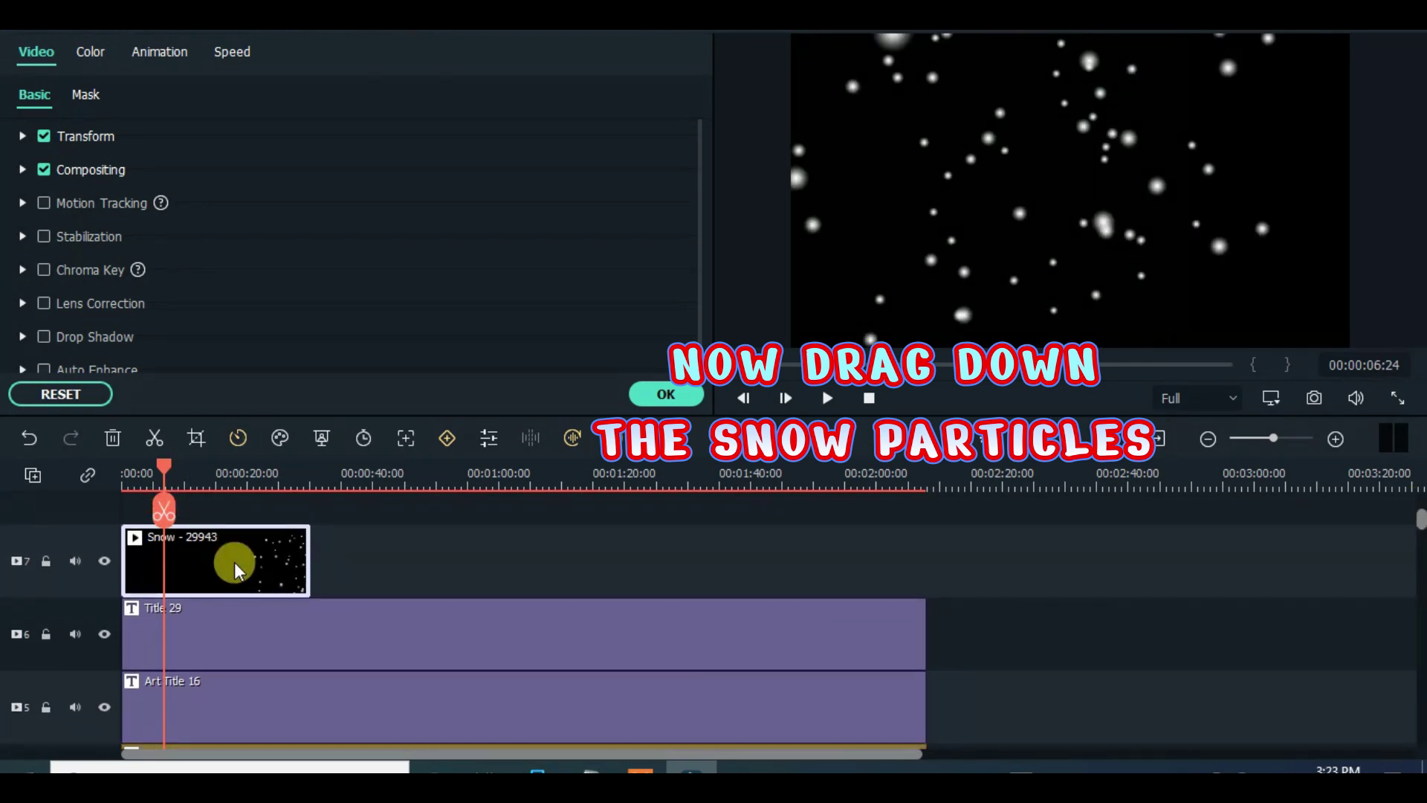
- Set the snow clip's blending mode to Screen
left_click(23, 136)
left_click(22, 136)
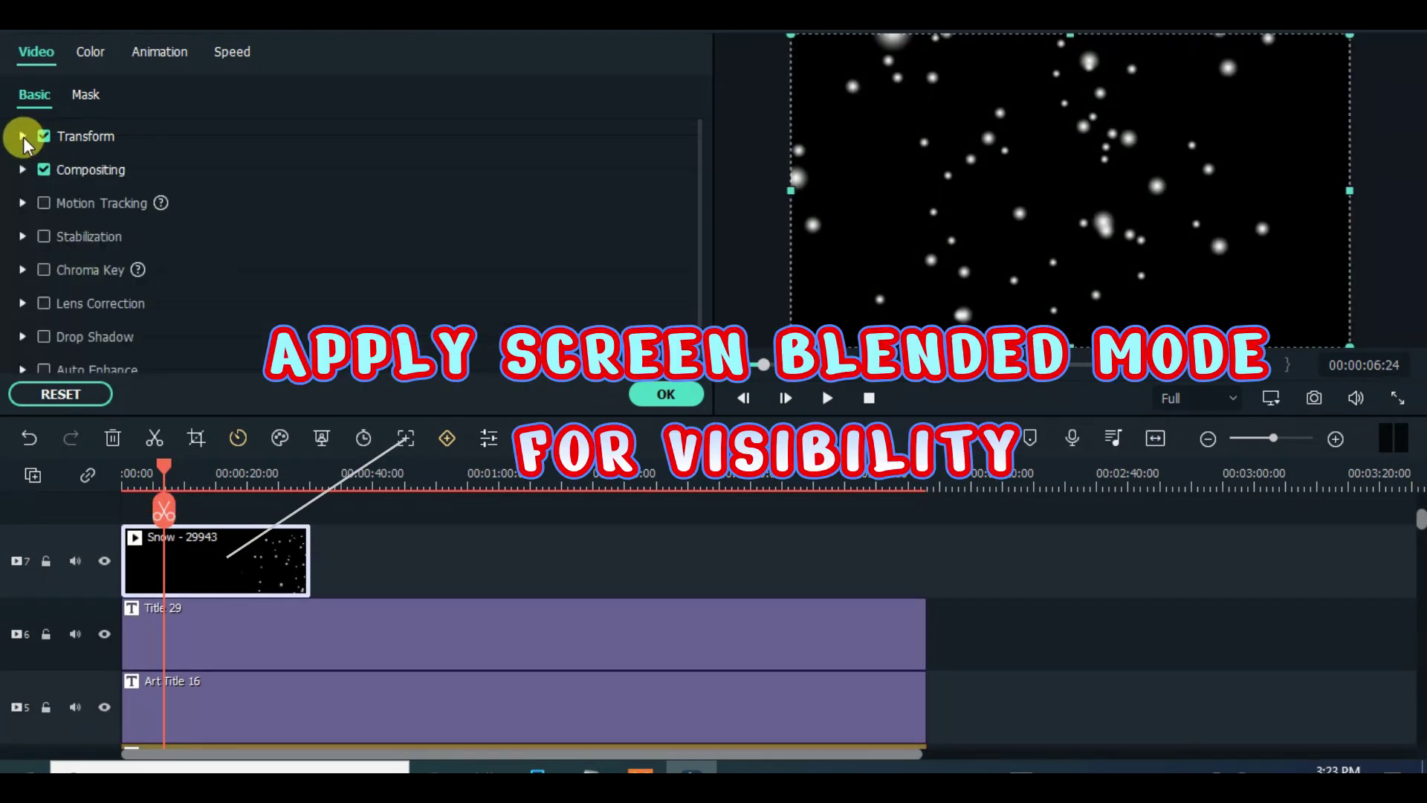
left_click(24, 170)
left_click(435, 242)
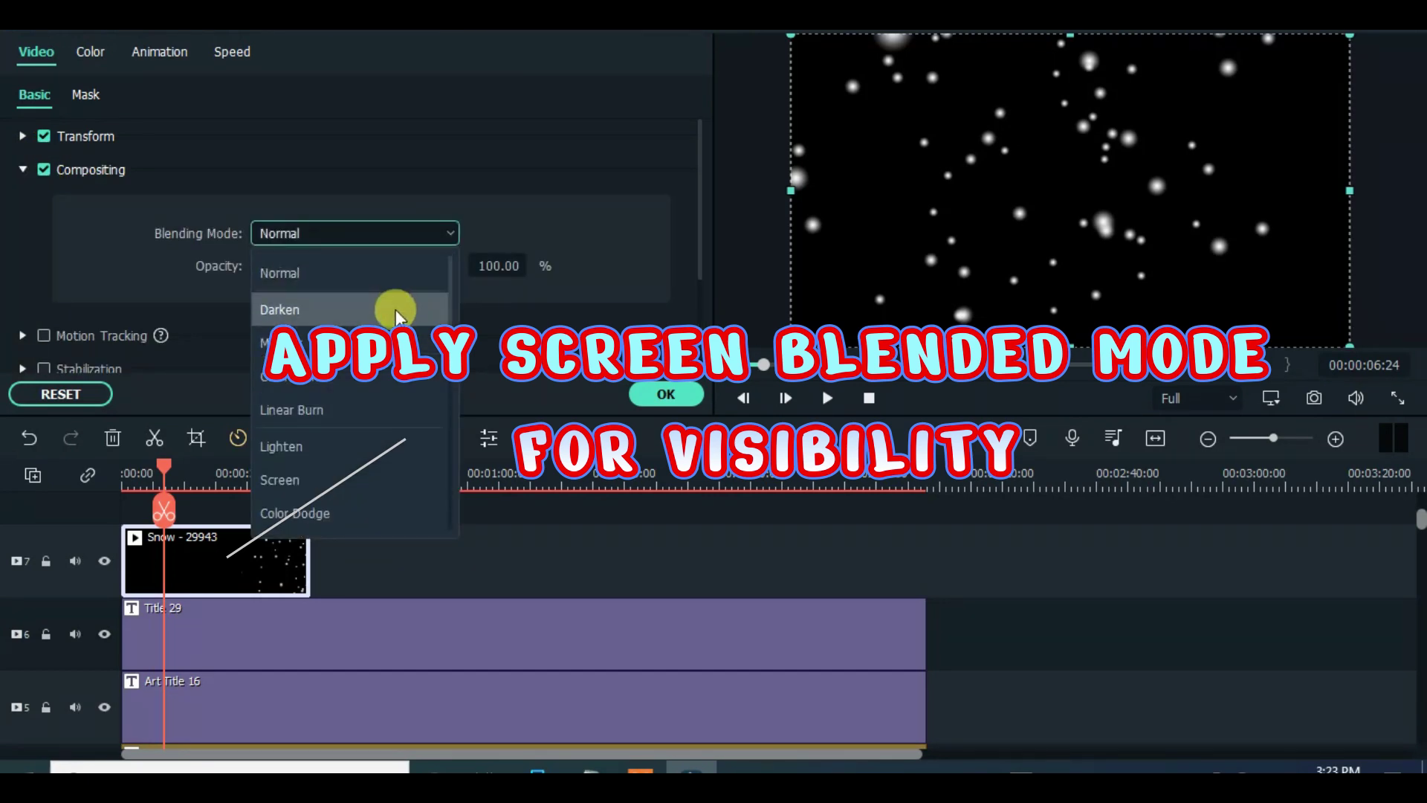
left_click(357, 478)
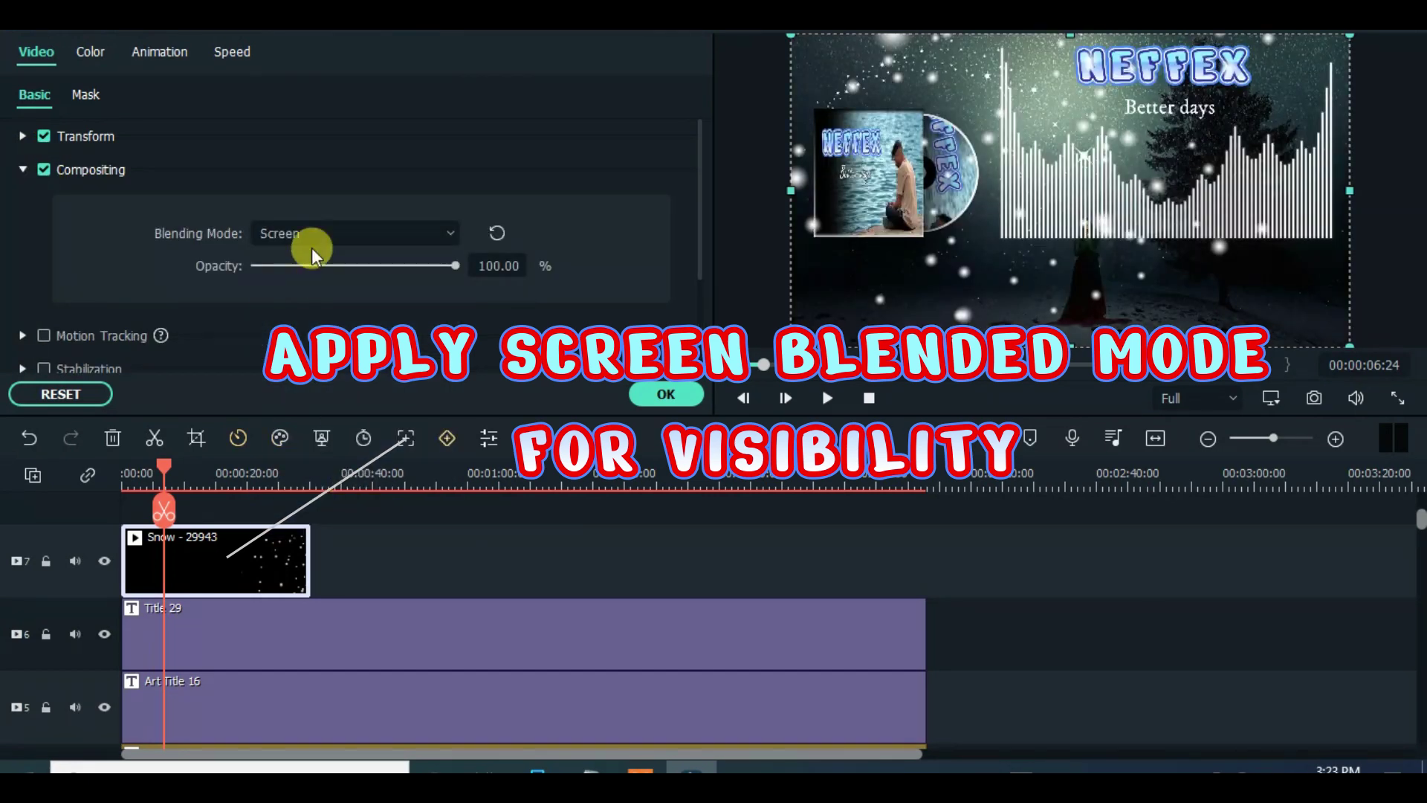
- Copy the snow clip and paste it end to end along its track, trimming the last copy at the song's end
right_click(223, 562)
left_click(286, 140)
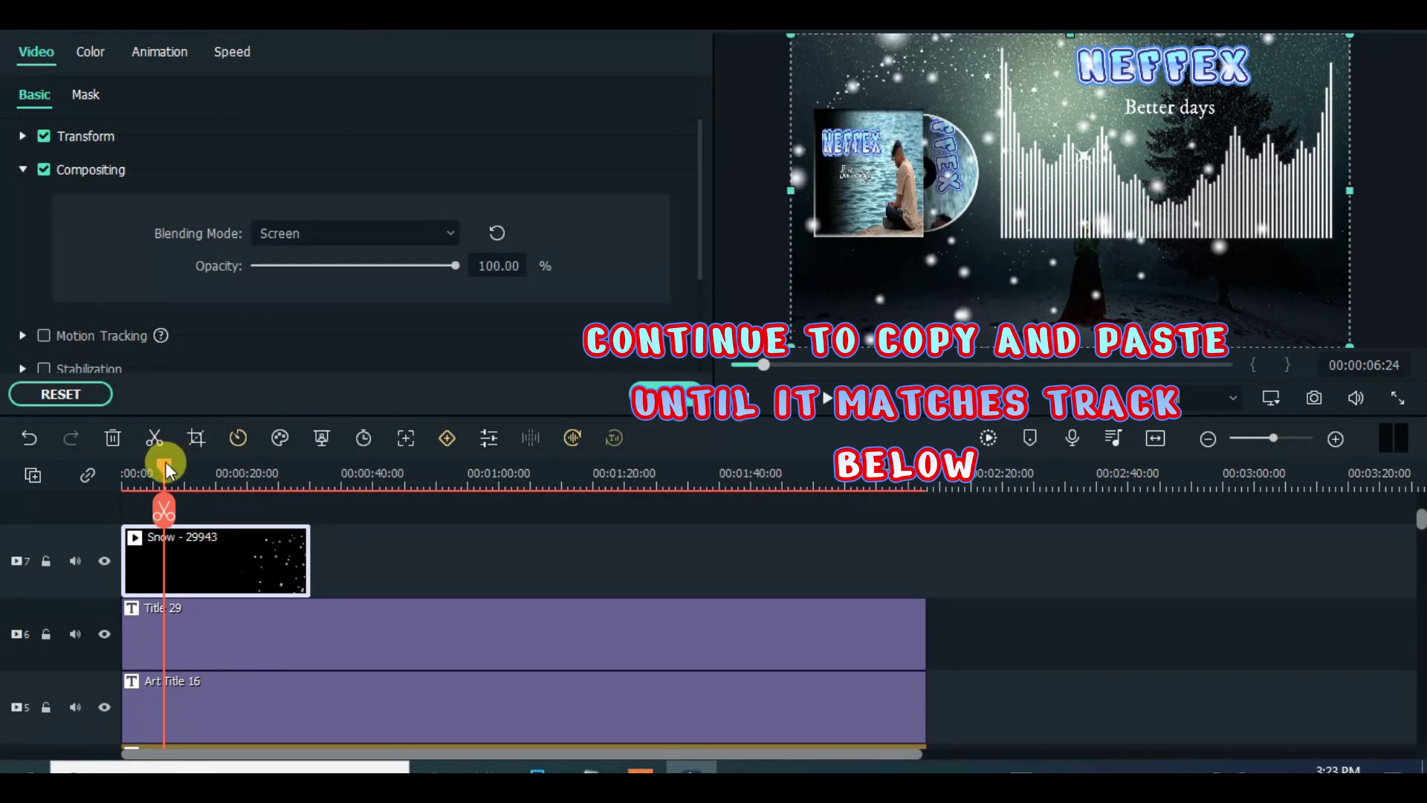
left_click_drag(315, 487, 311, 488)
right_click(373, 563)
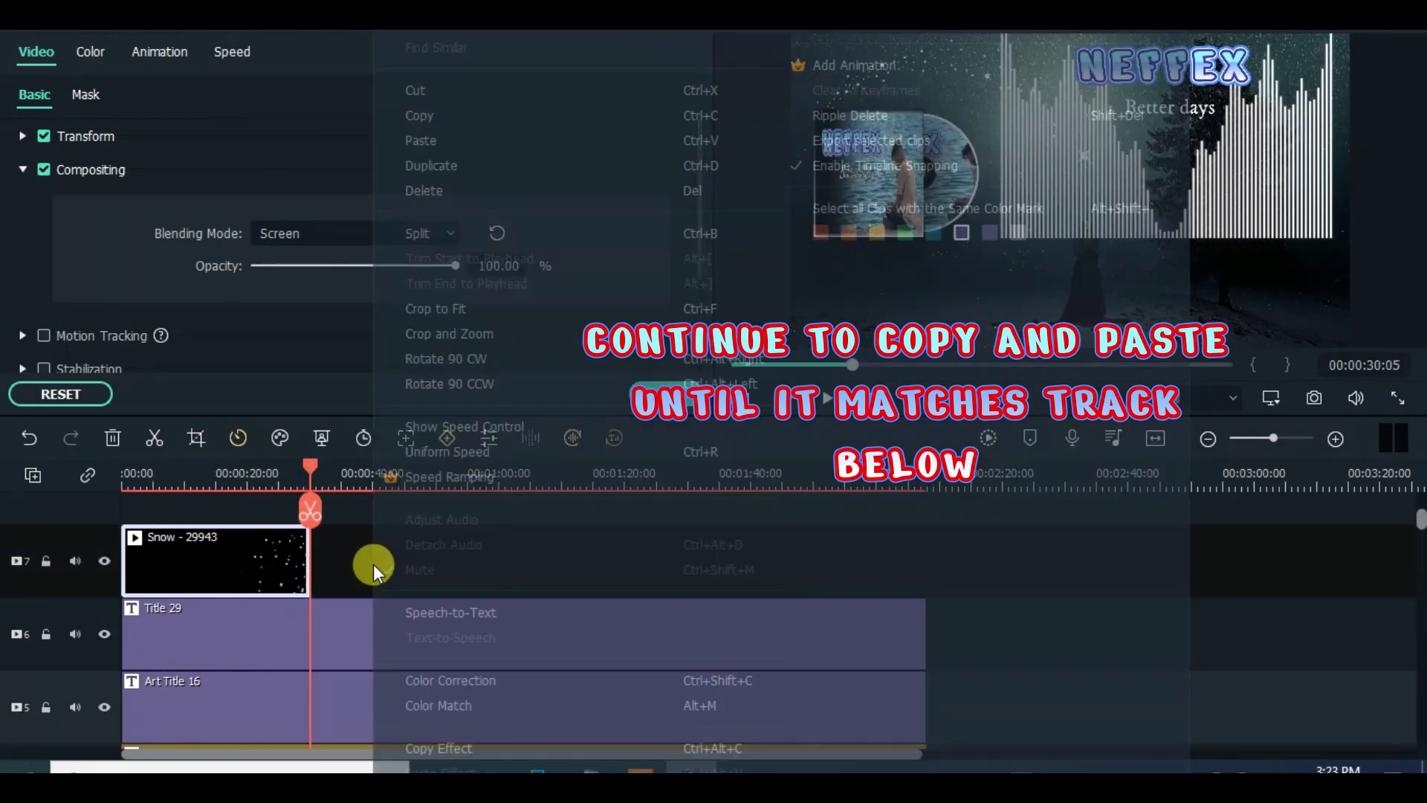
left_click(538, 454)
right_click(550, 560)
left_click(582, 146)
right_click(752, 578)
left_click(623, 141)
right_click(919, 573)
left_click(692, 142)
left_click_drag(999, 506, 933, 487)
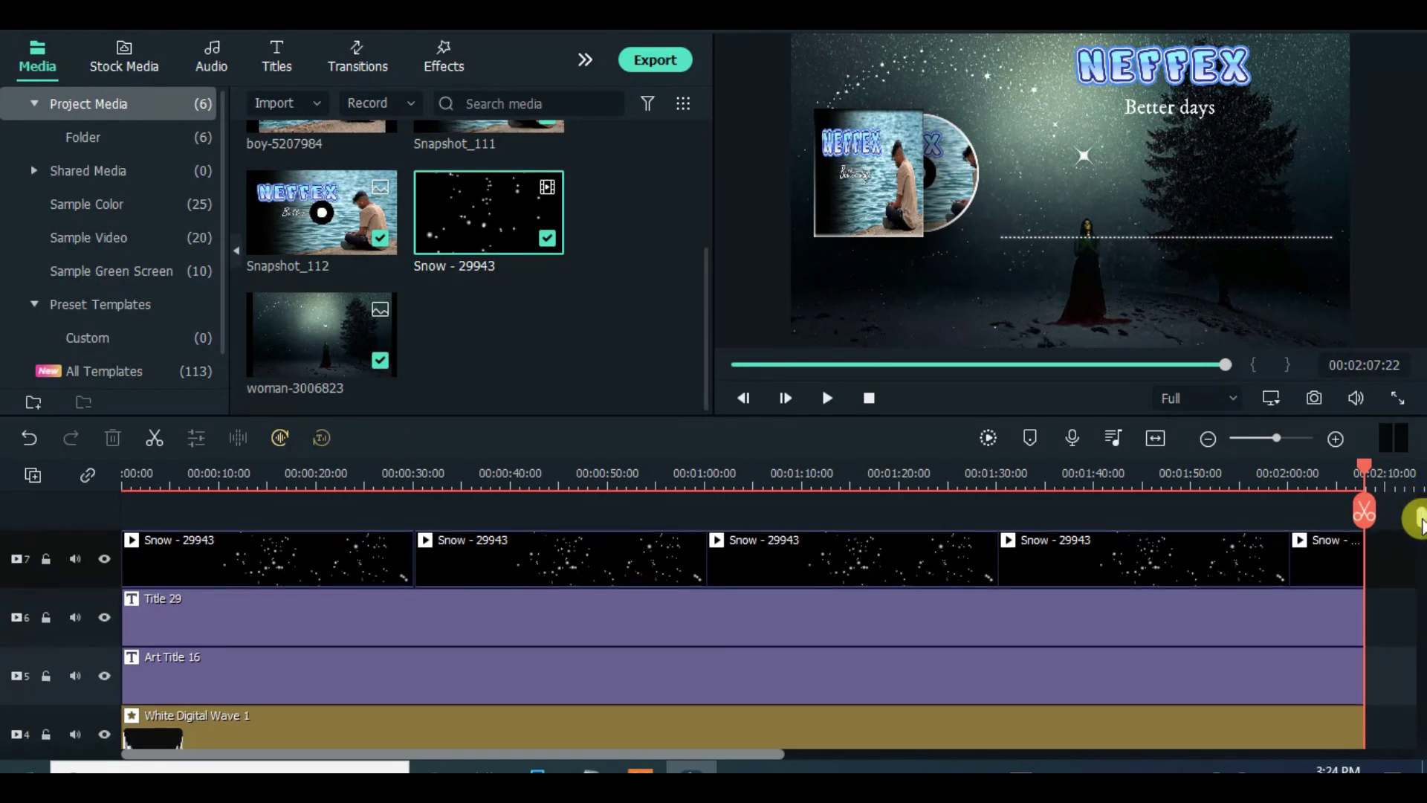
left_click_drag(1420, 496, 1420, 680)
left_click(31, 476)
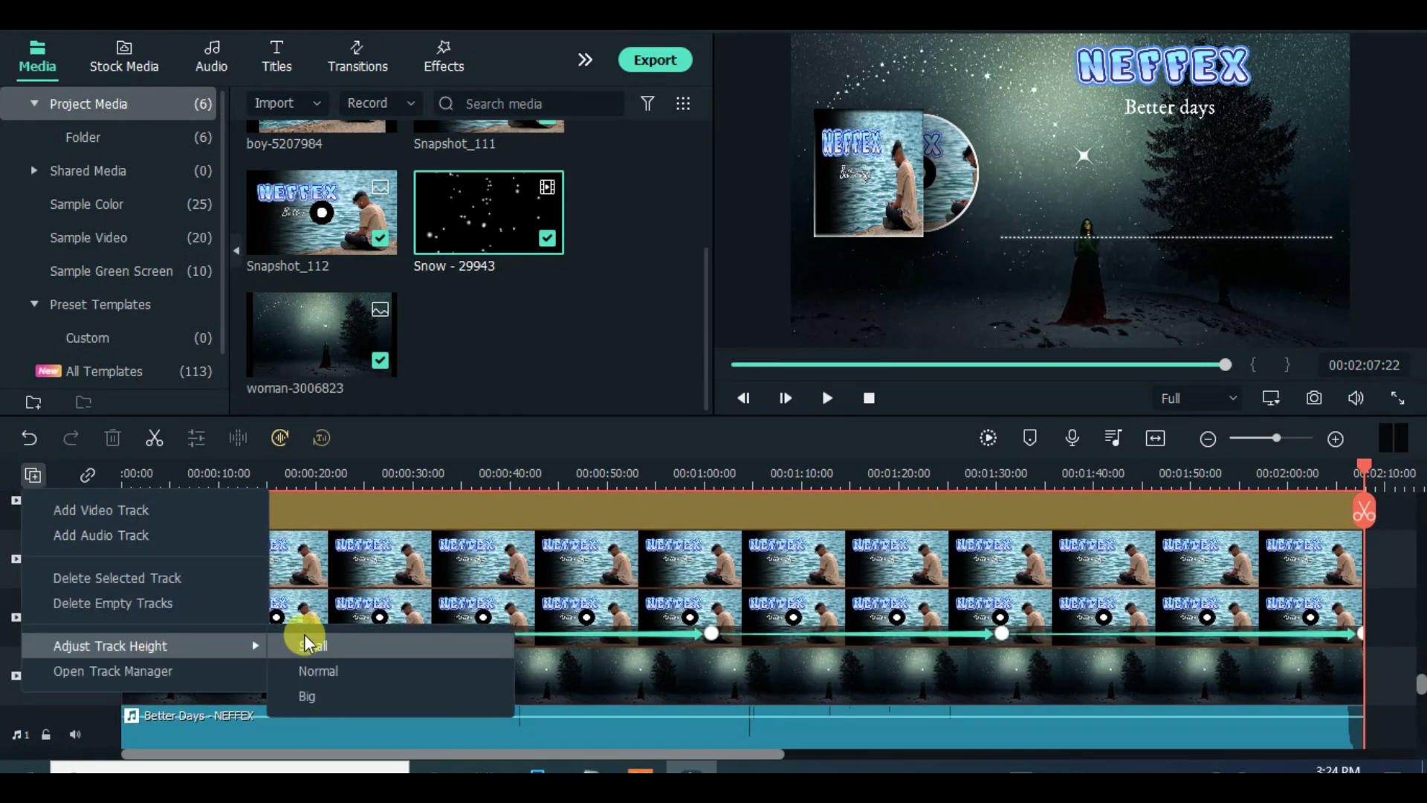
left_click(1411, 725)
left_click_drag(1195, 481, 1048, 476)
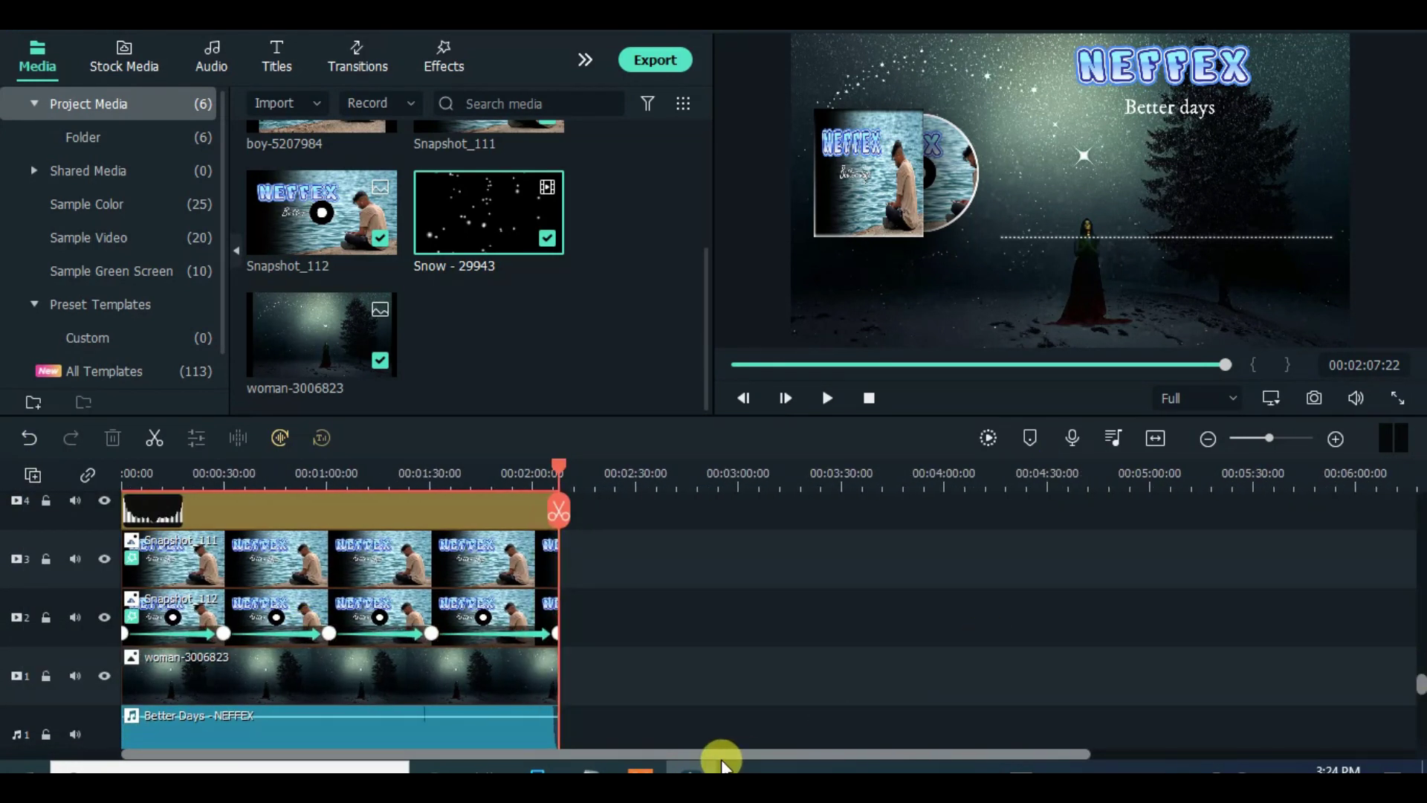
- Set the Better days title's animation to No Animation in the advanced title editor and apply it
left_click_drag(1417, 683, 1416, 550)
double_click(287, 578)
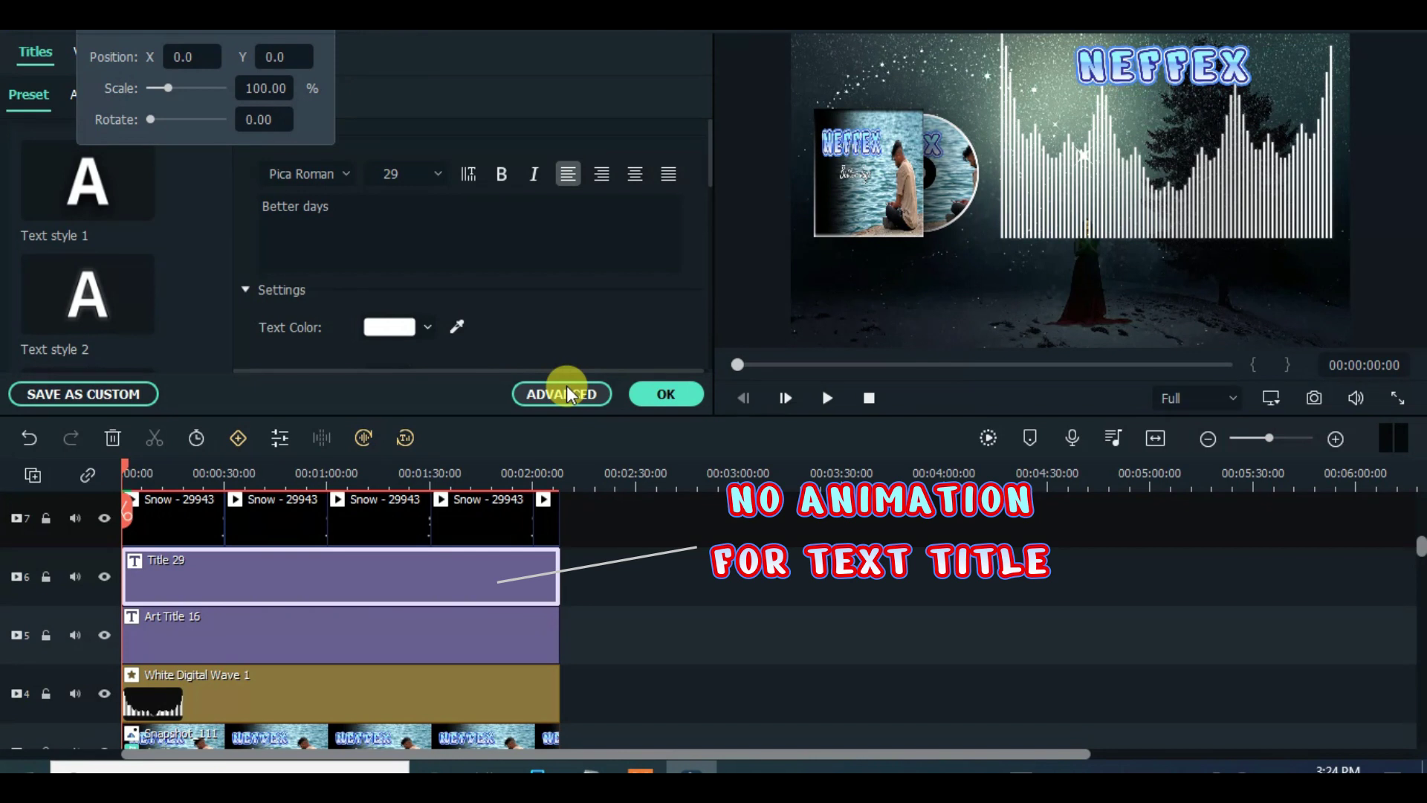
left_click(579, 395)
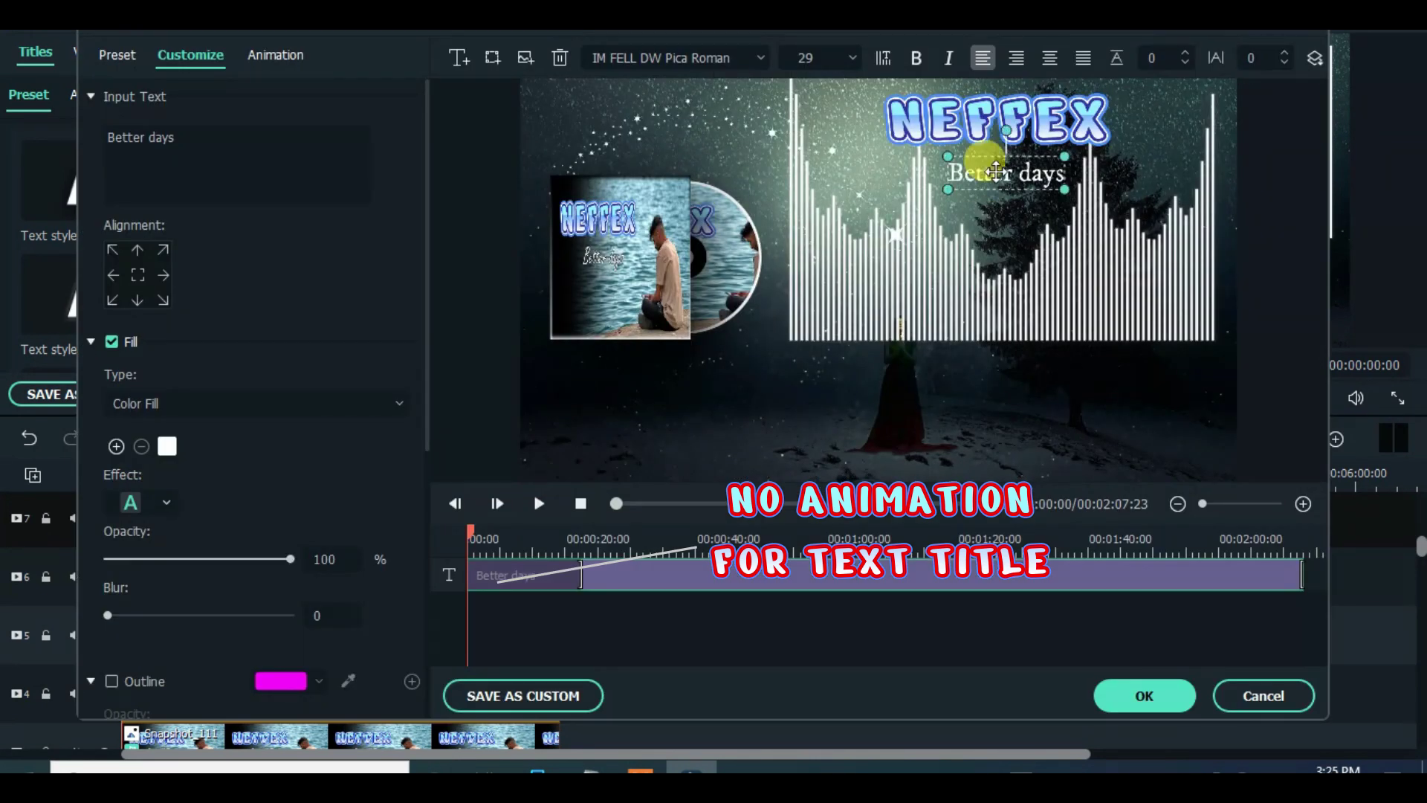
left_click(288, 56)
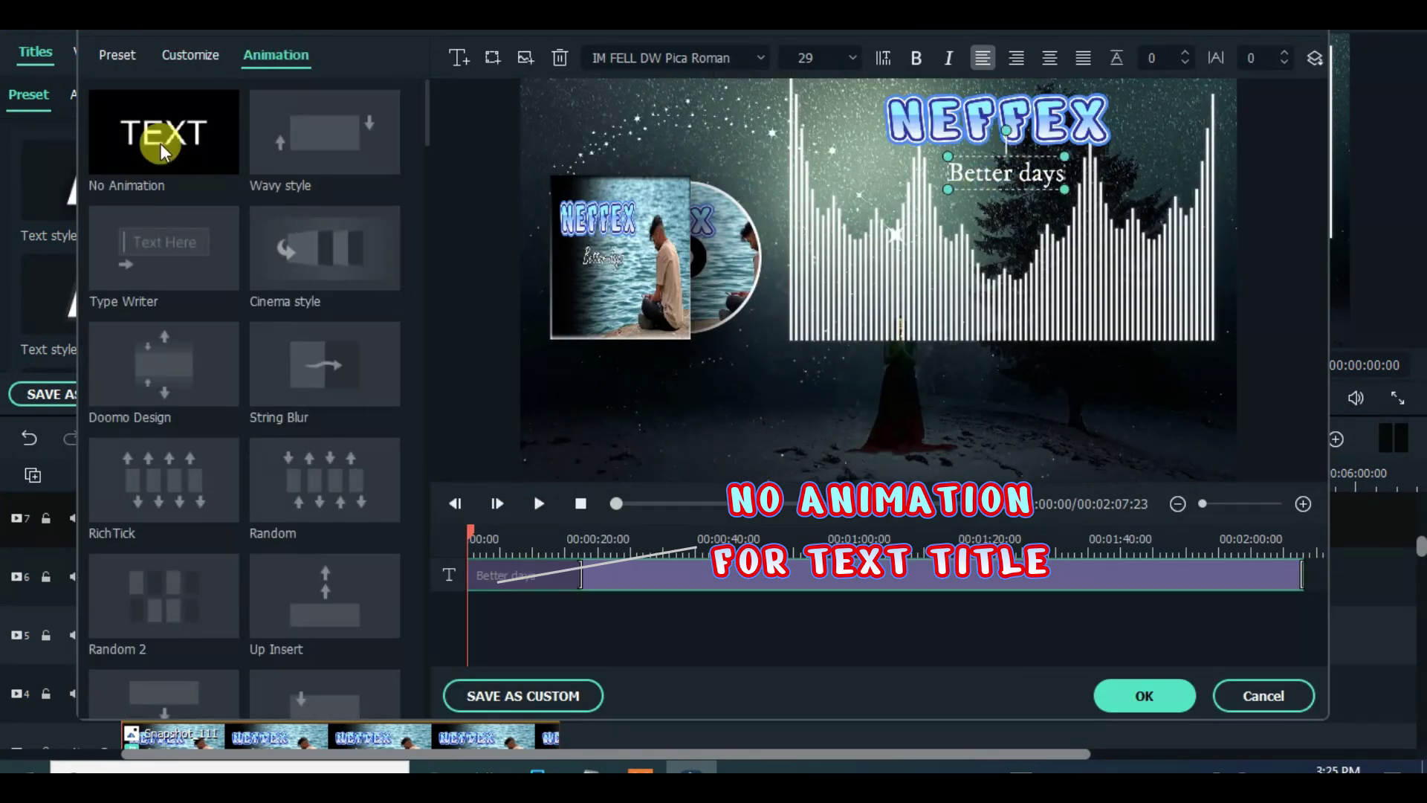
left_click(177, 132)
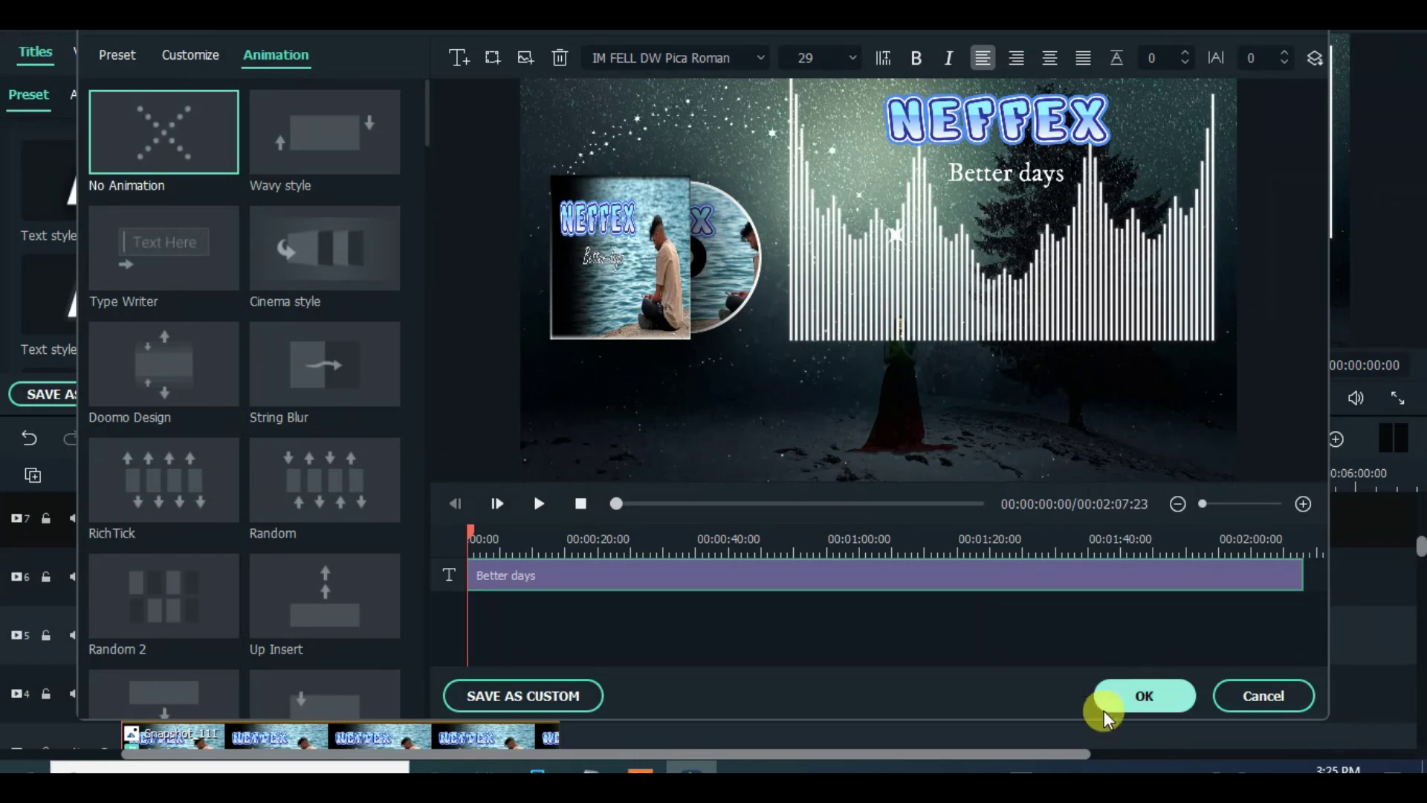
left_click(1105, 710)
- Render the timeline preview for smooth playback
left_click(1119, 115)
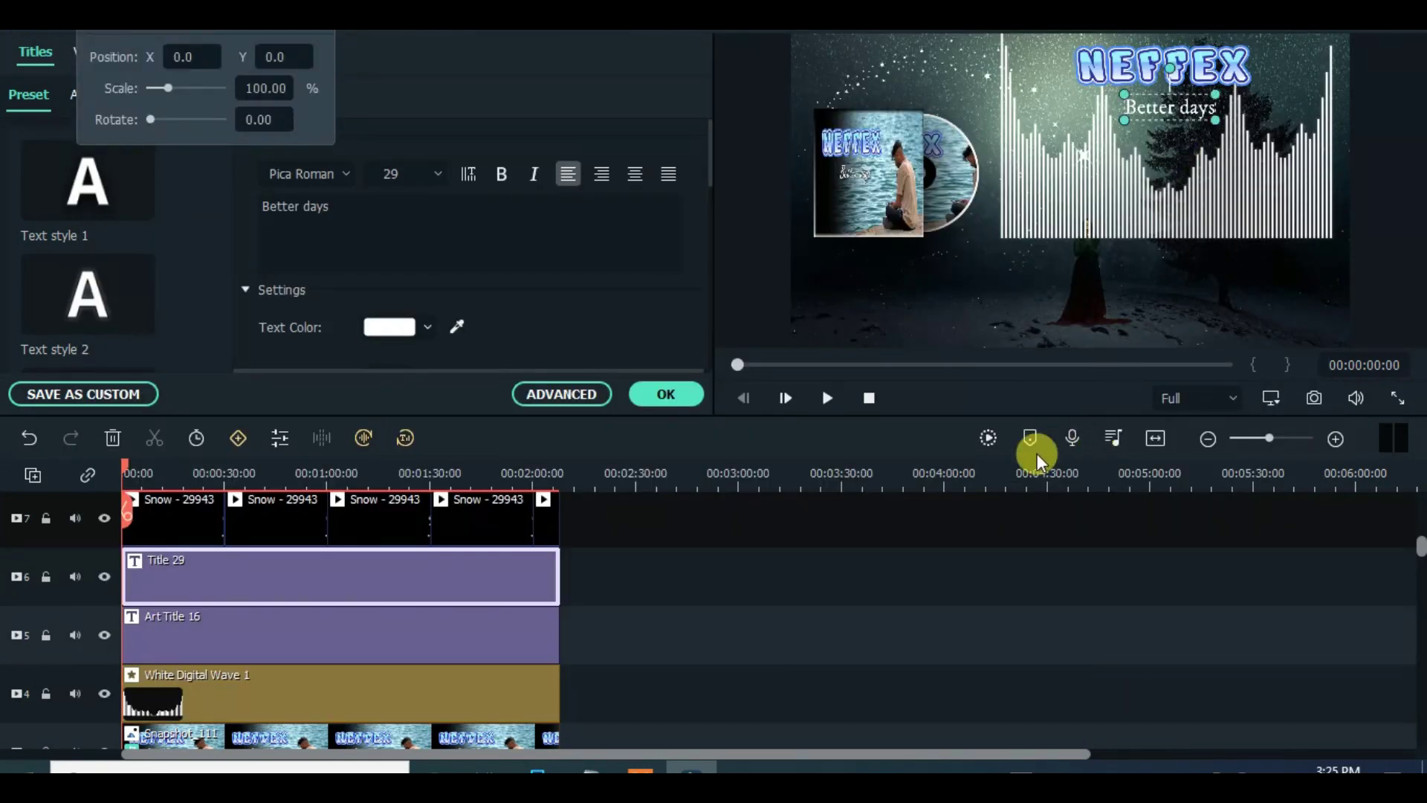
left_click(990, 438)
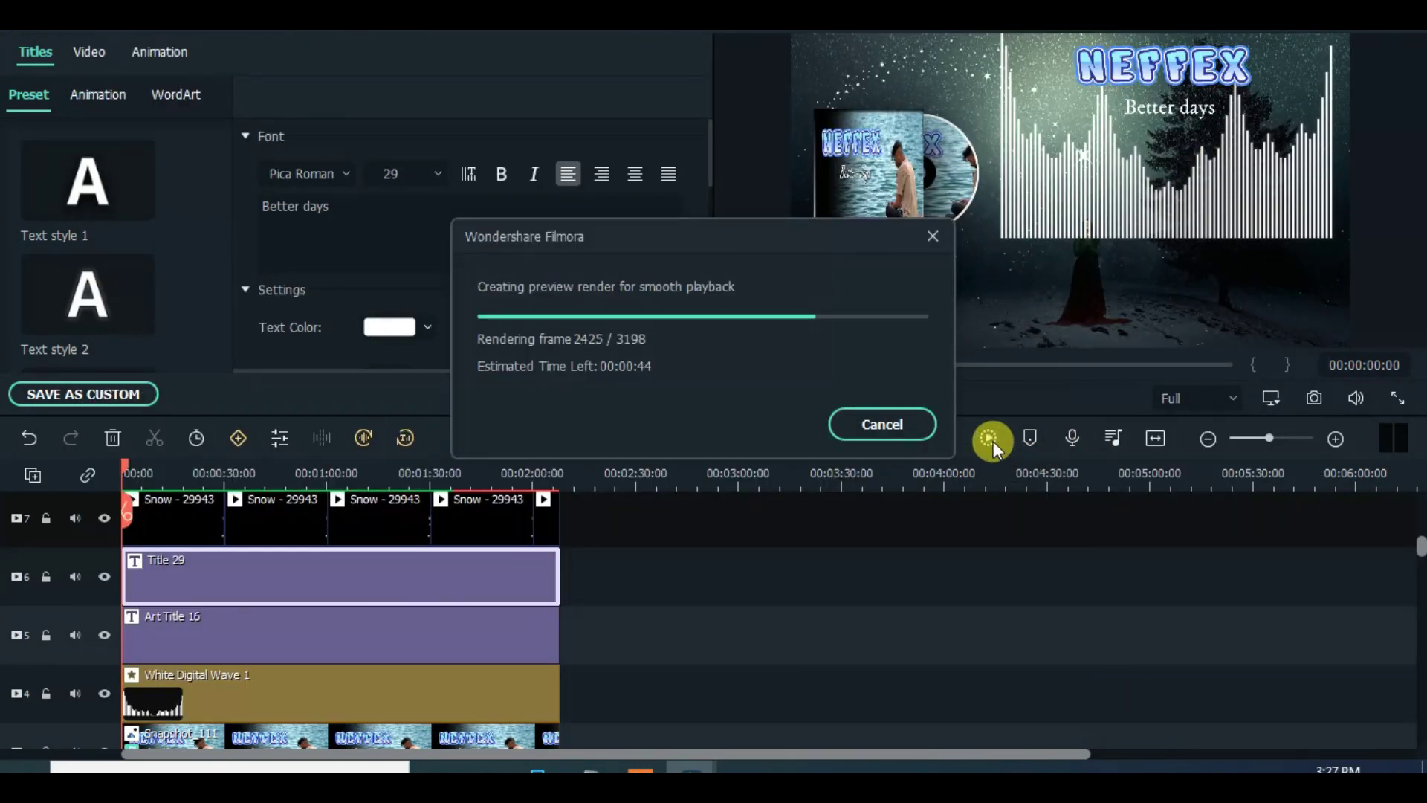